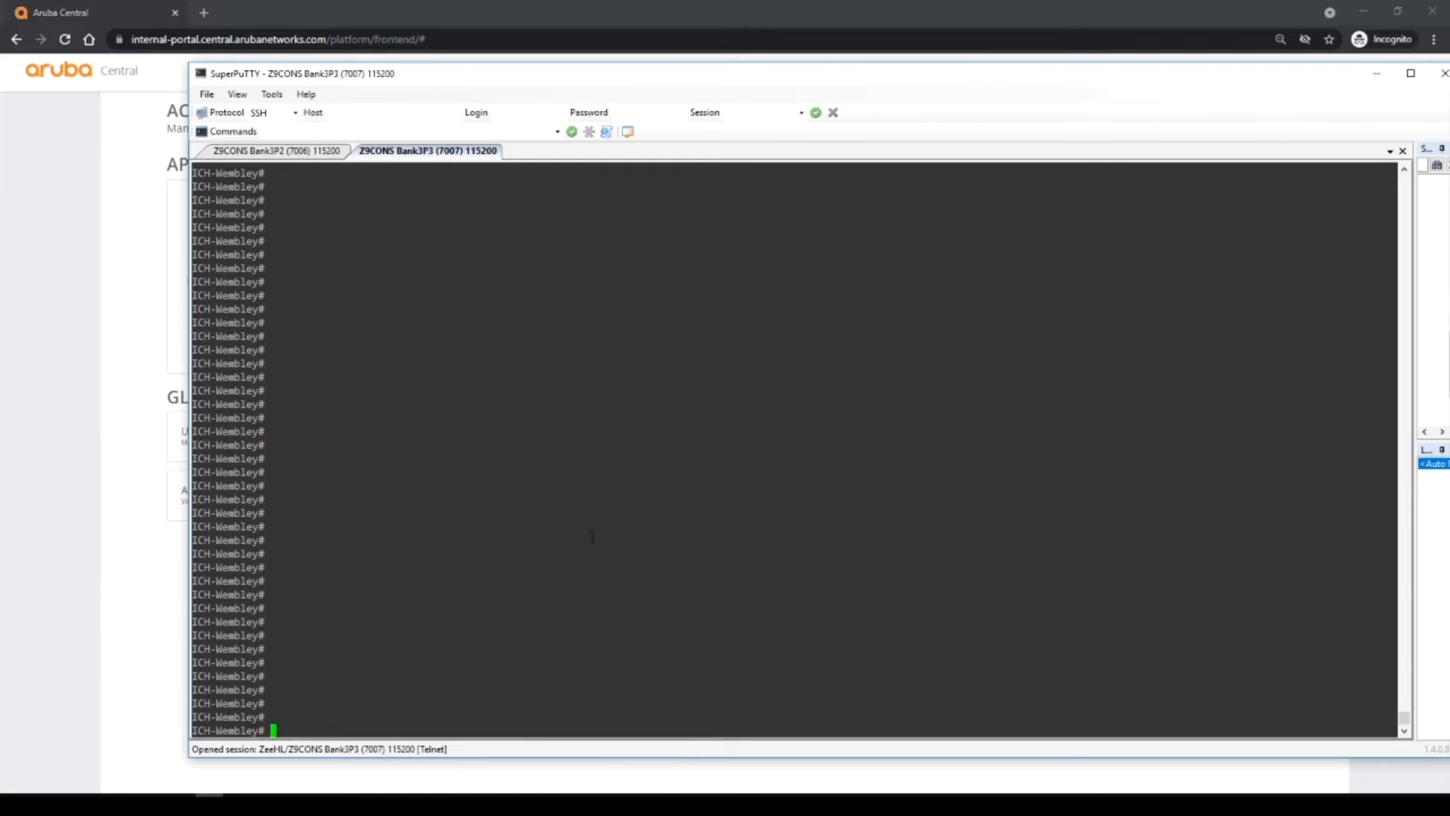
# Show the switch's running configuration and highlight the ICH-Wembley hostname, admin user group and TACACS host.
pyautogui.write('show run')
pyautogui.press('Return')
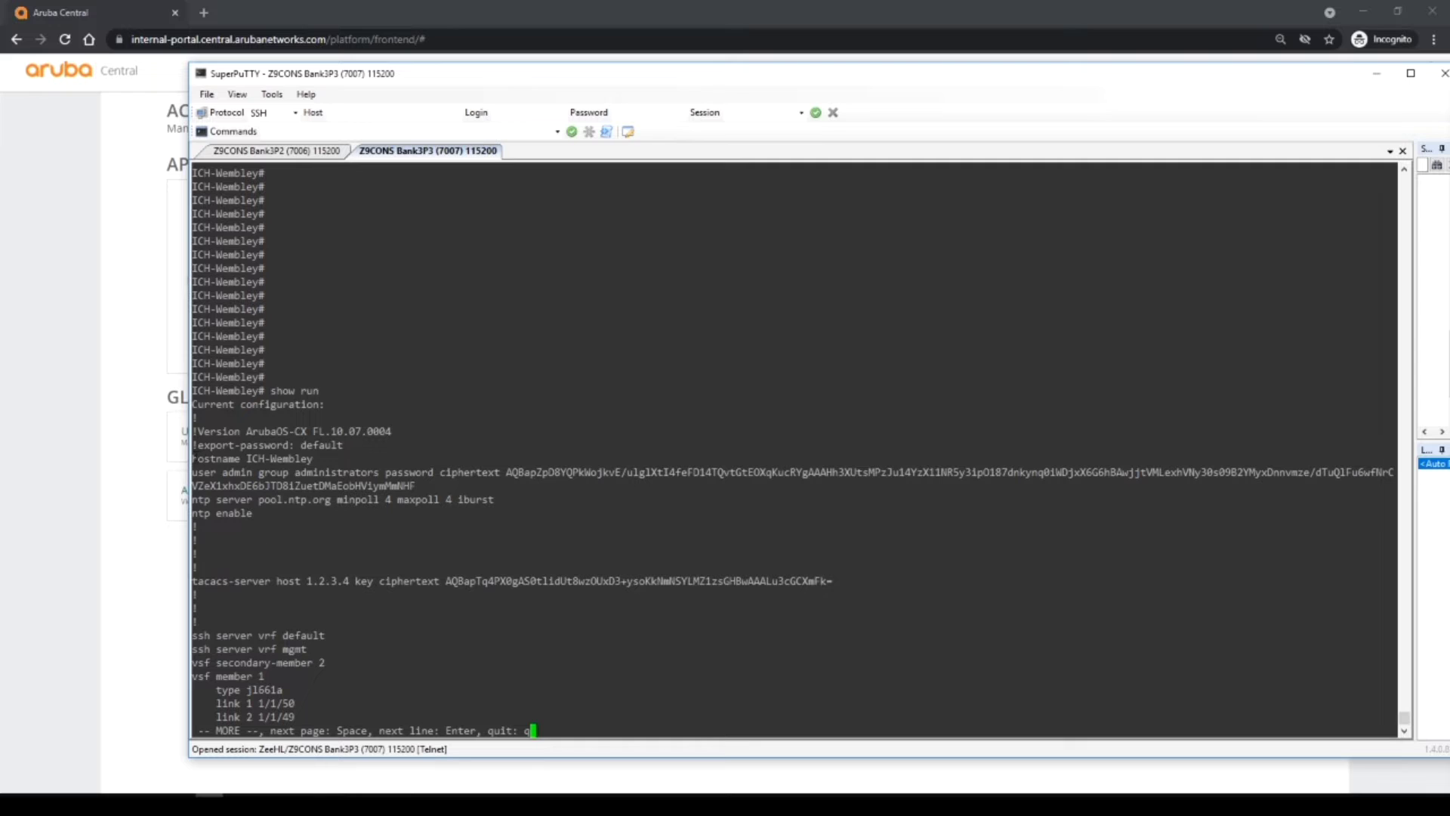
pyautogui.moveTo(193, 459); pyautogui.dragTo(337, 460)
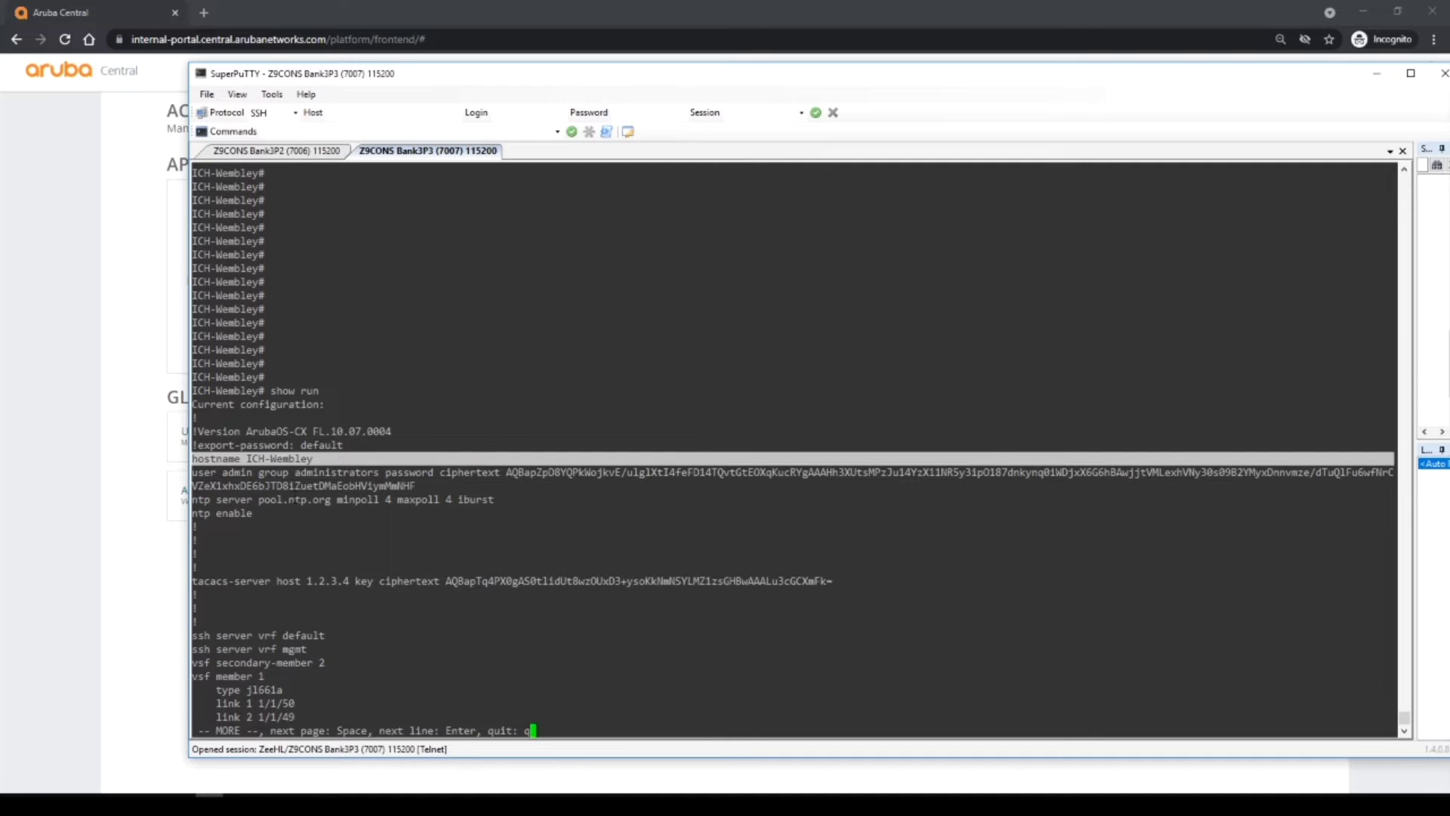
pyautogui.moveTo(193, 471); pyautogui.dragTo(377, 474)
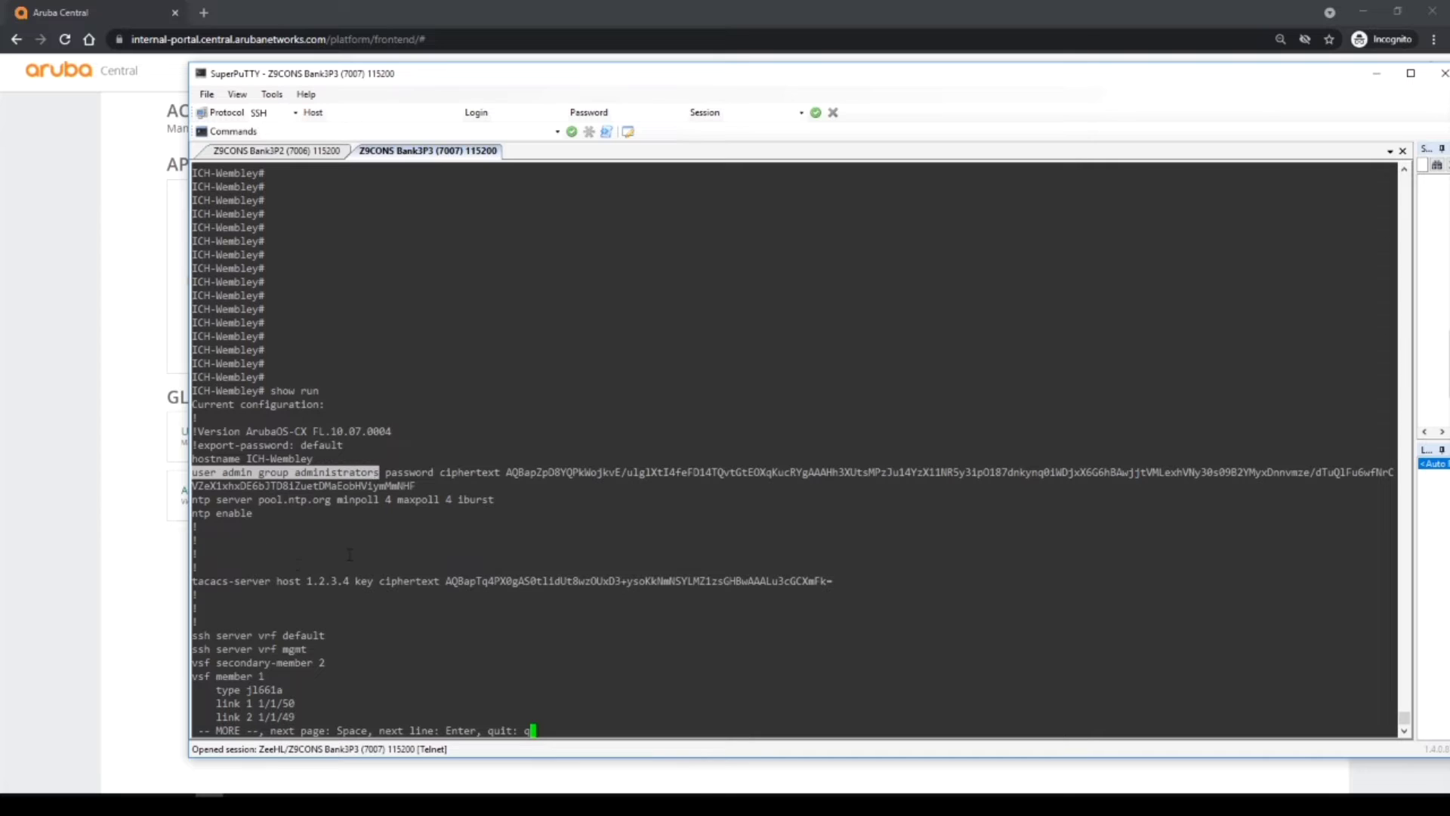
pyautogui.moveTo(194, 581); pyautogui.dragTo(518, 582)
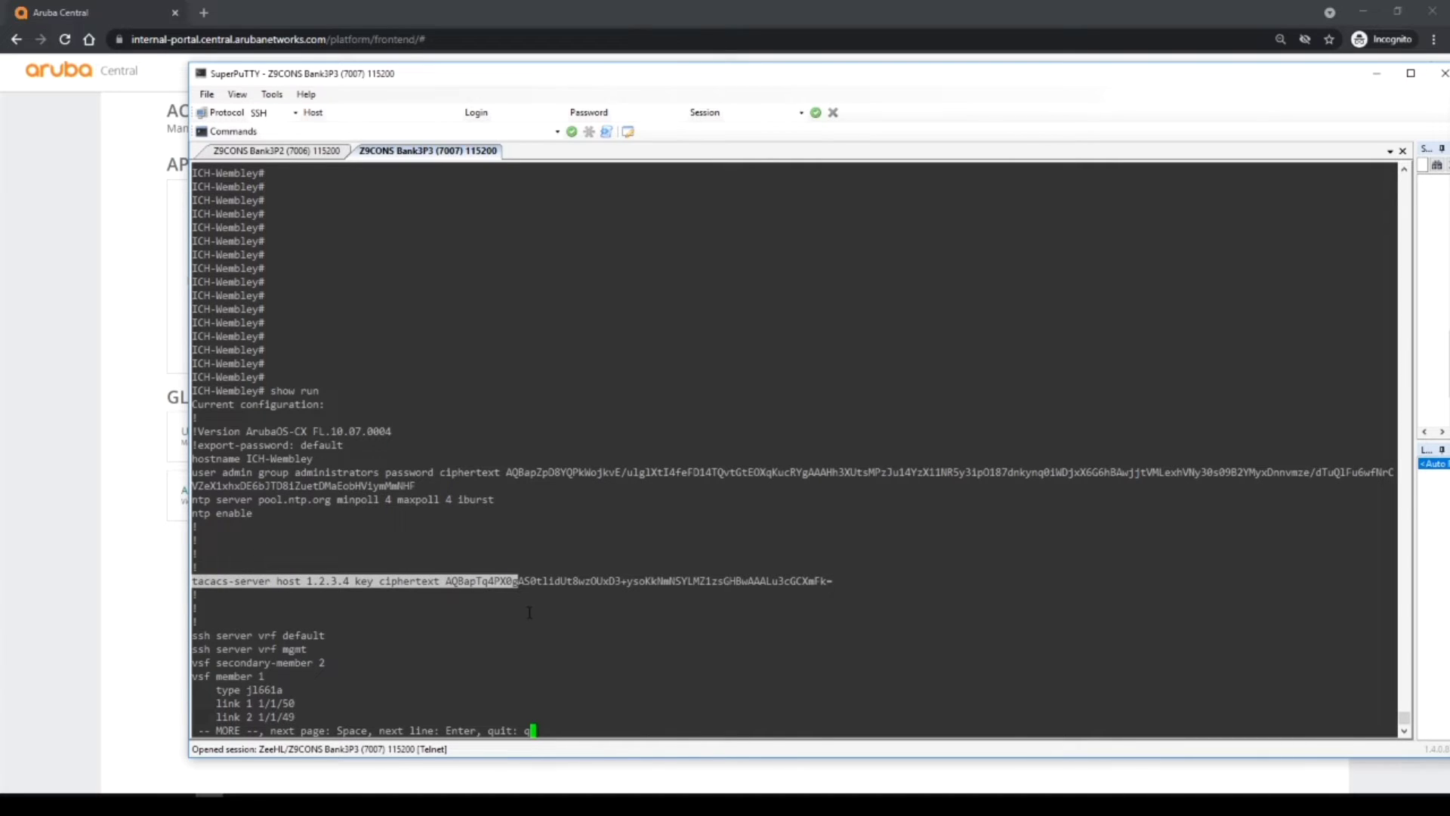
# Page on to highlight the SSH, VSF member and vlan 1-2,5,100 lines, singling out VLAN 5.
pyautogui.press('space')
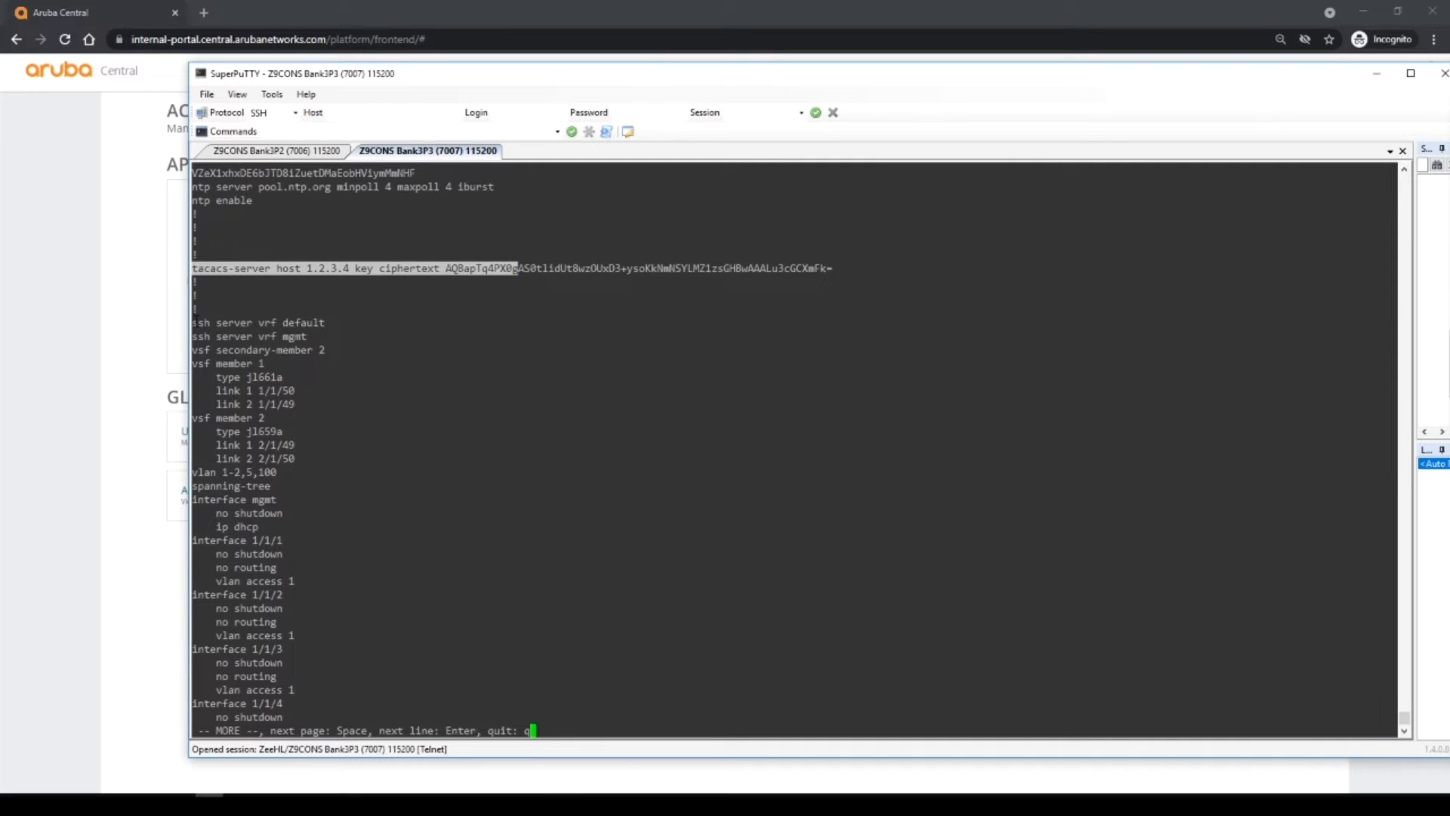
pyautogui.moveTo(193, 323); pyautogui.dragTo(306, 470)
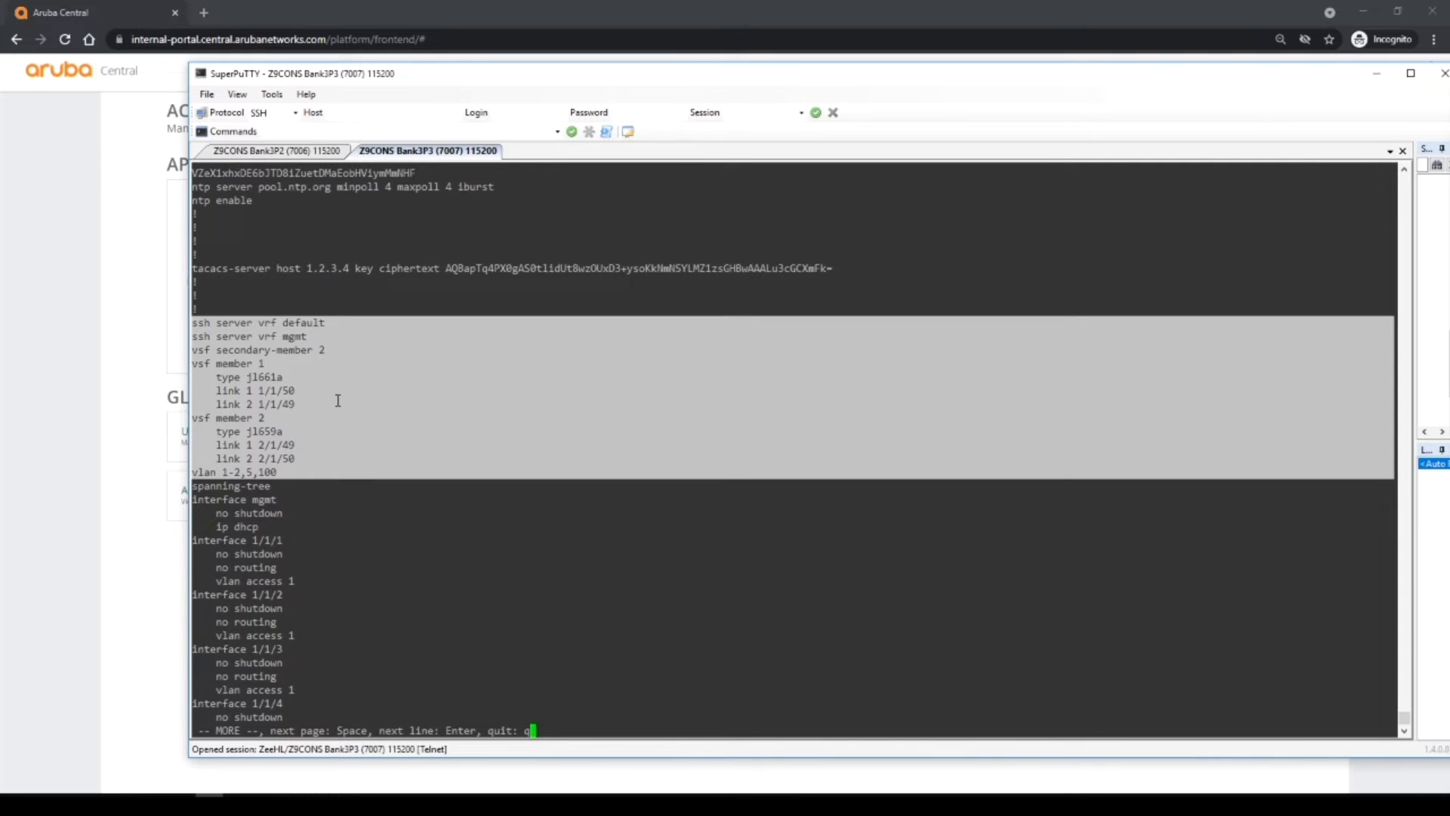
pyautogui.click(266, 472)
pyautogui.moveTo(192, 472); pyautogui.dragTo(274, 472)
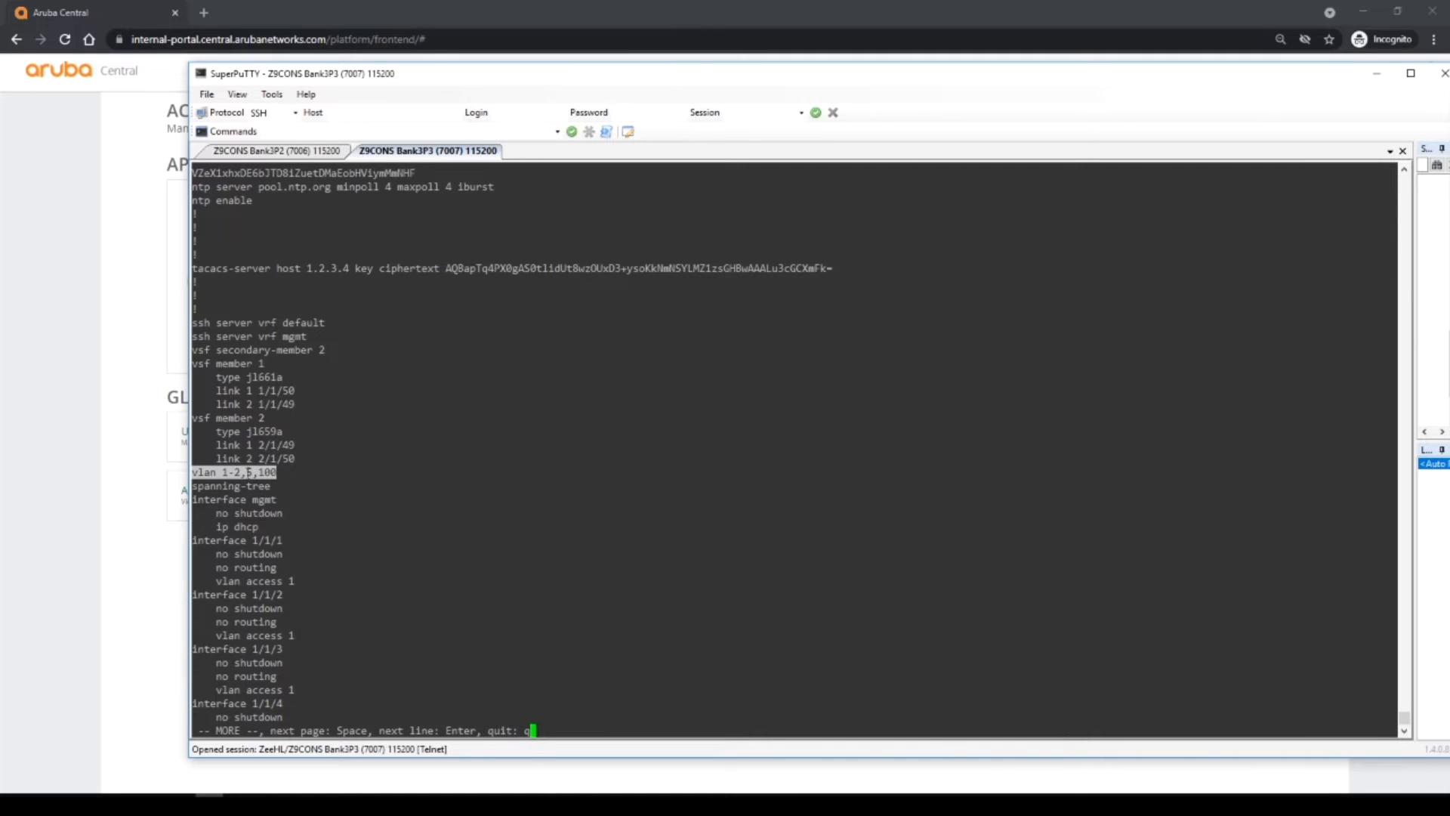
pyautogui.doubleClick(246, 472)
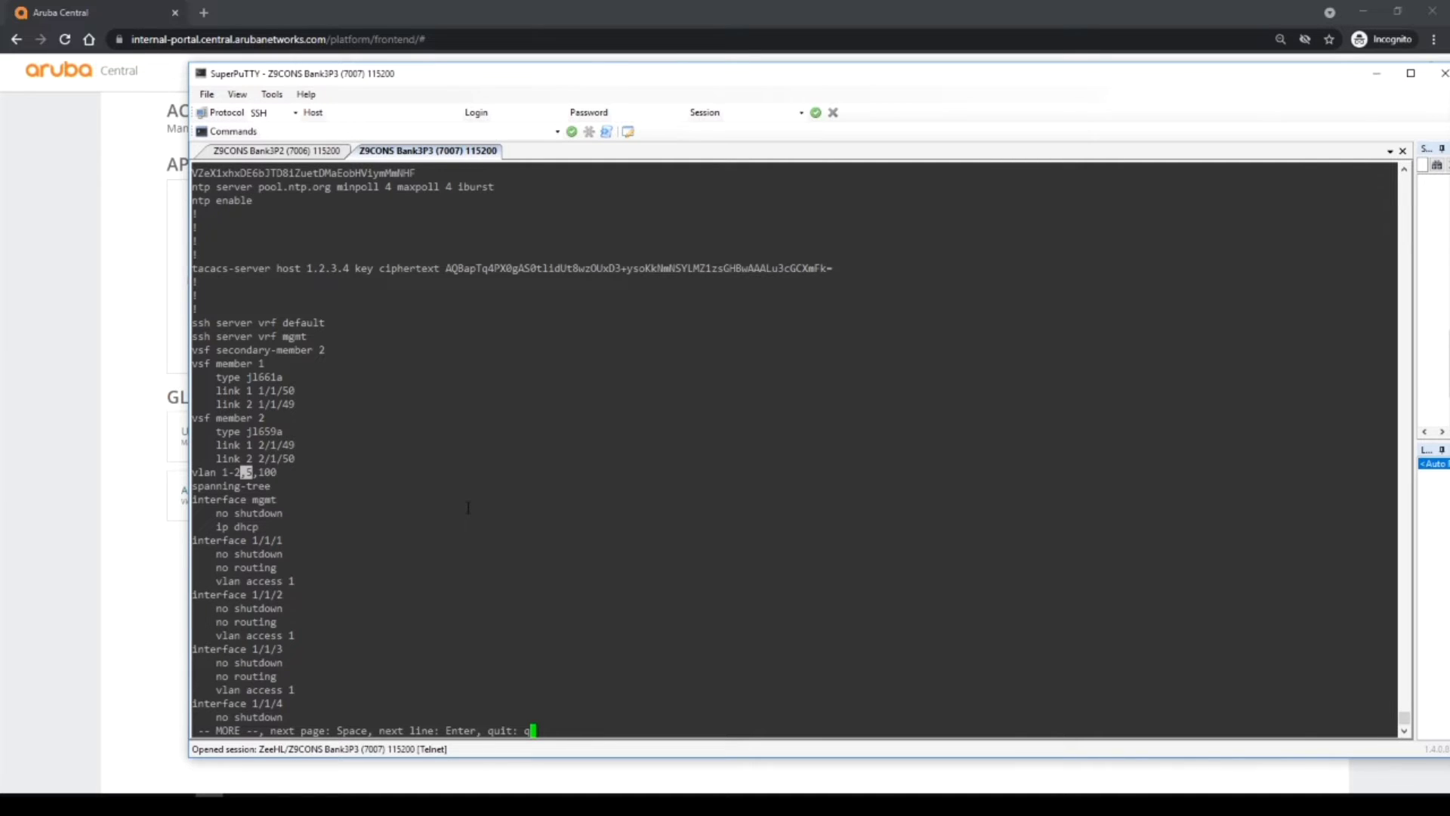
pyautogui.click(468, 507)
pyautogui.press('Return')
pyautogui.press('Return')
pyautogui.press('Return')
pyautogui.press('Return')
pyautogui.press('Return')
pyautogui.press('Return')
pyautogui.press('Return')
pyautogui.press('Return')
pyautogui.press('Return')
pyautogui.press('Return')
pyautogui.press('Return')
pyautogui.press('Return')
pyautogui.press('Return')
pyautogui.press('Return')
pyautogui.press('Return')
pyautogui.press('Return')
pyautogui.press('Return')
pyautogui.press('Return')
pyautogui.press('Return')
pyautogui.press('Return')
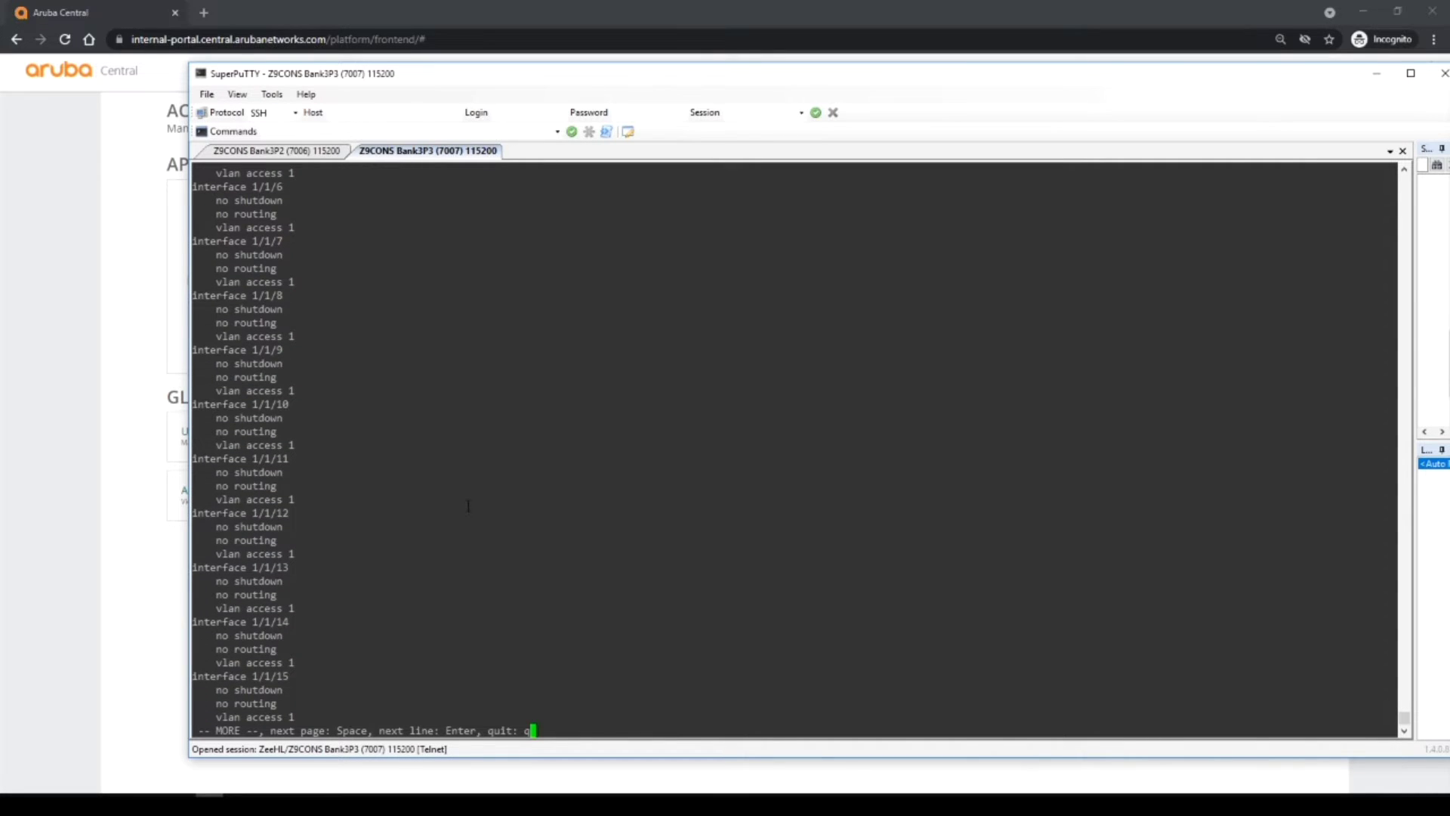
# Page to the end of the configuration and highlight interface vlan 2 with its IP address.
pyautogui.press('Return')
pyautogui.press('Return')
pyautogui.press('Return')
pyautogui.press('Return')
pyautogui.press('Return')
pyautogui.press('Return')
pyautogui.press('Return')
pyautogui.press('Return')
pyautogui.press('Return')
pyautogui.press('Return')
pyautogui.press('Return')
pyautogui.press('Return')
pyautogui.press('Return')
pyautogui.press('Return')
pyautogui.press('Return')
pyautogui.press('Return')
pyautogui.press('Return')
pyautogui.press('Return')
pyautogui.press('Return')
pyautogui.press('Return')
pyautogui.press('Return')
pyautogui.press('Return')
pyautogui.press('Return')
pyautogui.press('Return')
pyautogui.press('Return')
pyautogui.press('Return')
pyautogui.press('Return')
pyautogui.press('Return')
pyautogui.press('Return')
pyautogui.press('Return')
pyautogui.press('Return')
pyautogui.press('Return')
pyautogui.press('Return')
pyautogui.press('Return')
pyautogui.press('Return')
pyautogui.press('Return')
pyautogui.press('Return')
pyautogui.press('Return')
pyautogui.press('Return')
pyautogui.press('Return')
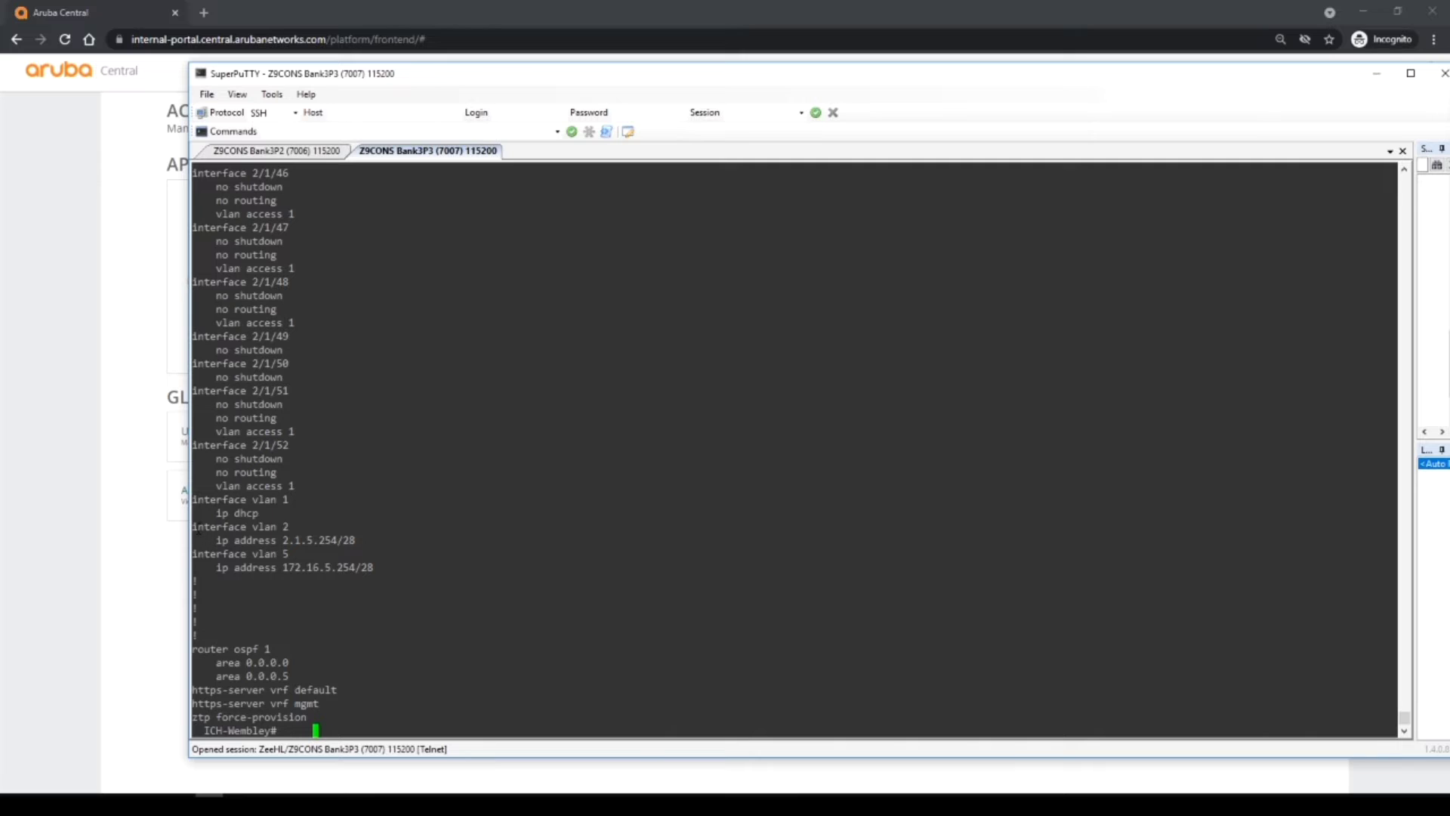
pyautogui.moveTo(193, 526); pyautogui.dragTo(290, 526)
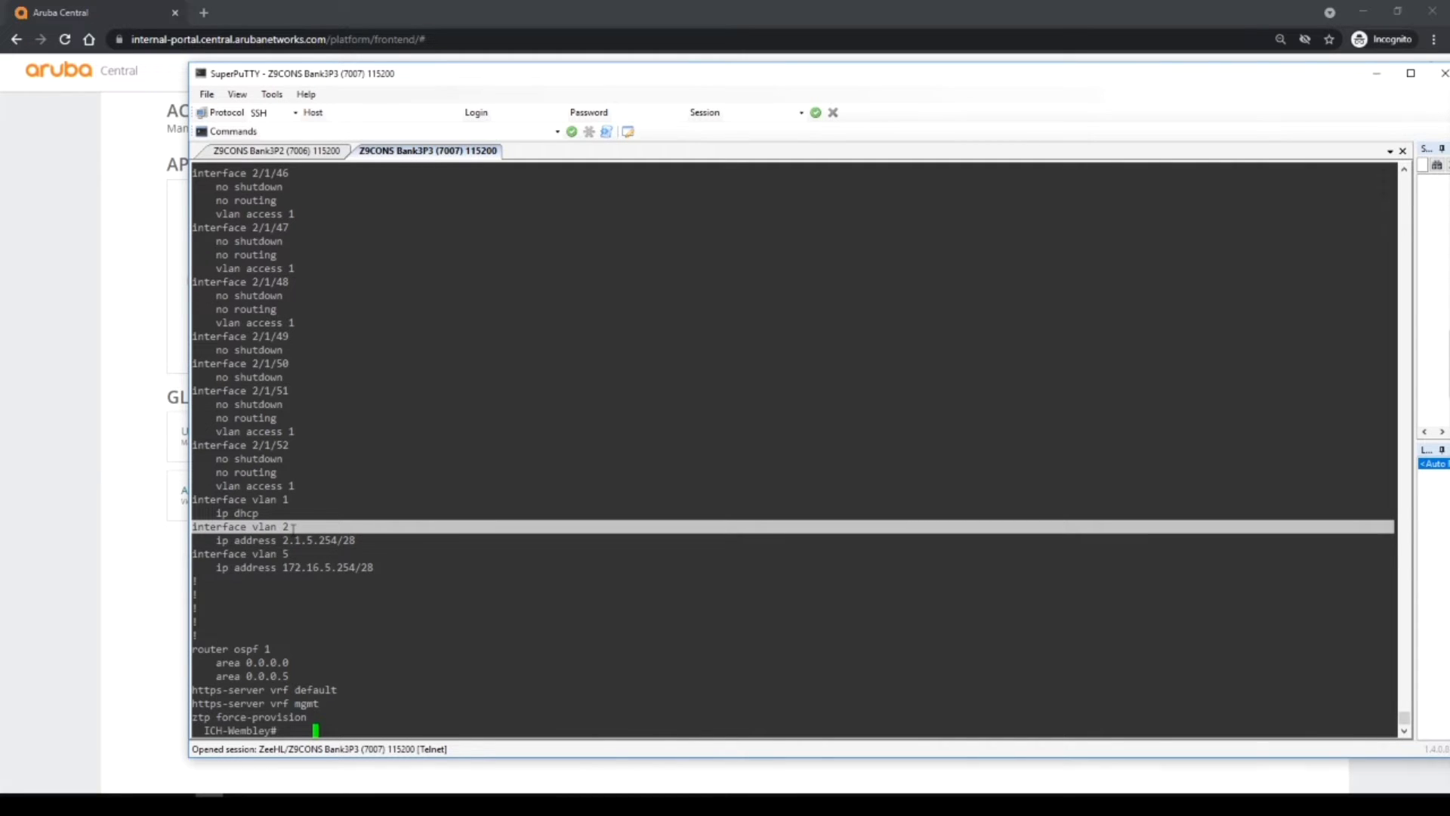
pyautogui.moveTo(293, 526); pyautogui.dragTo(365, 542)
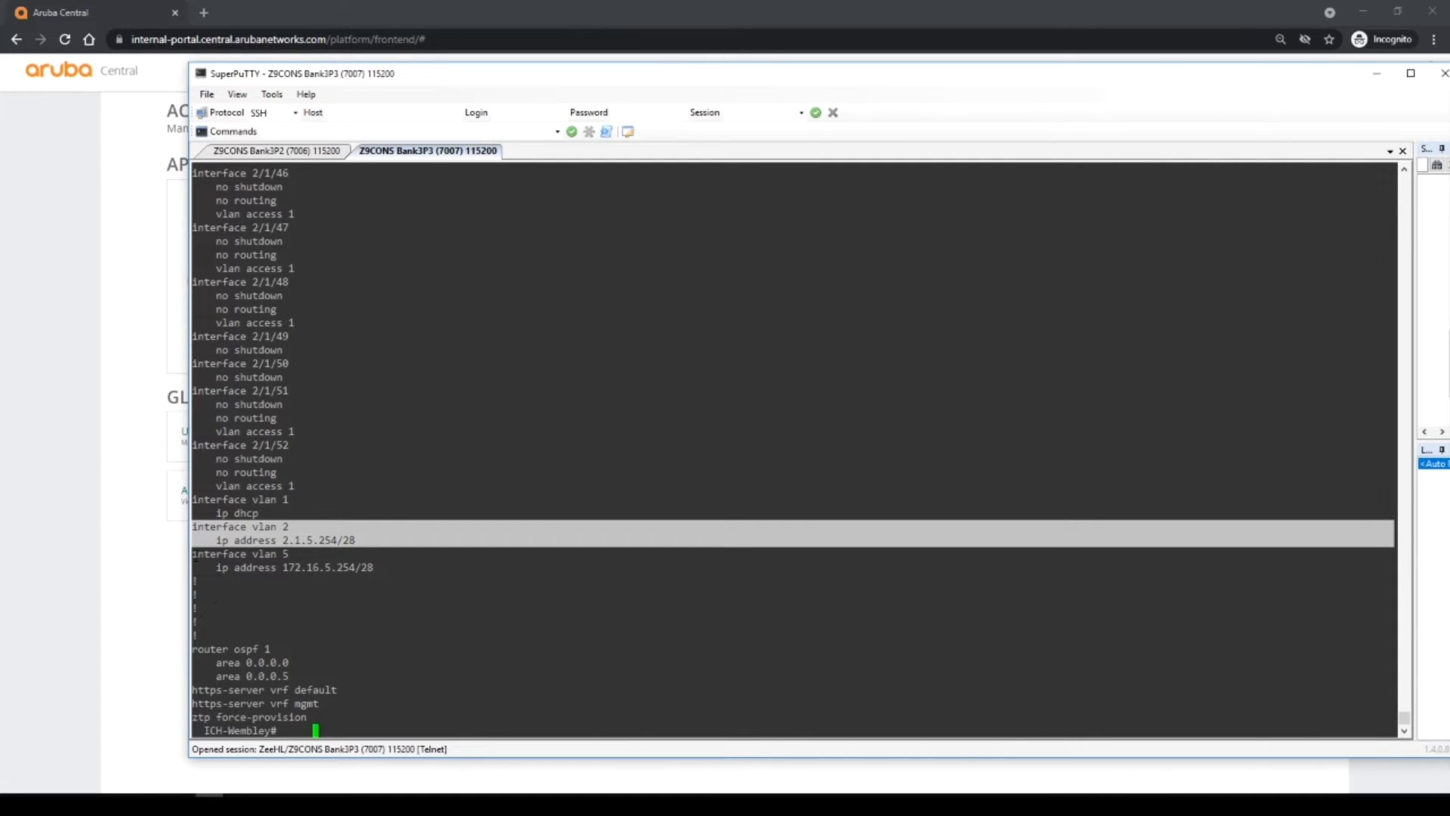
# Highlight interface vlan 5, its 172.16.5.254/28 address, and the OSPF area entries.
pyautogui.moveTo(192, 554); pyautogui.dragTo(297, 555)
pyautogui.doubleClick(283, 554)
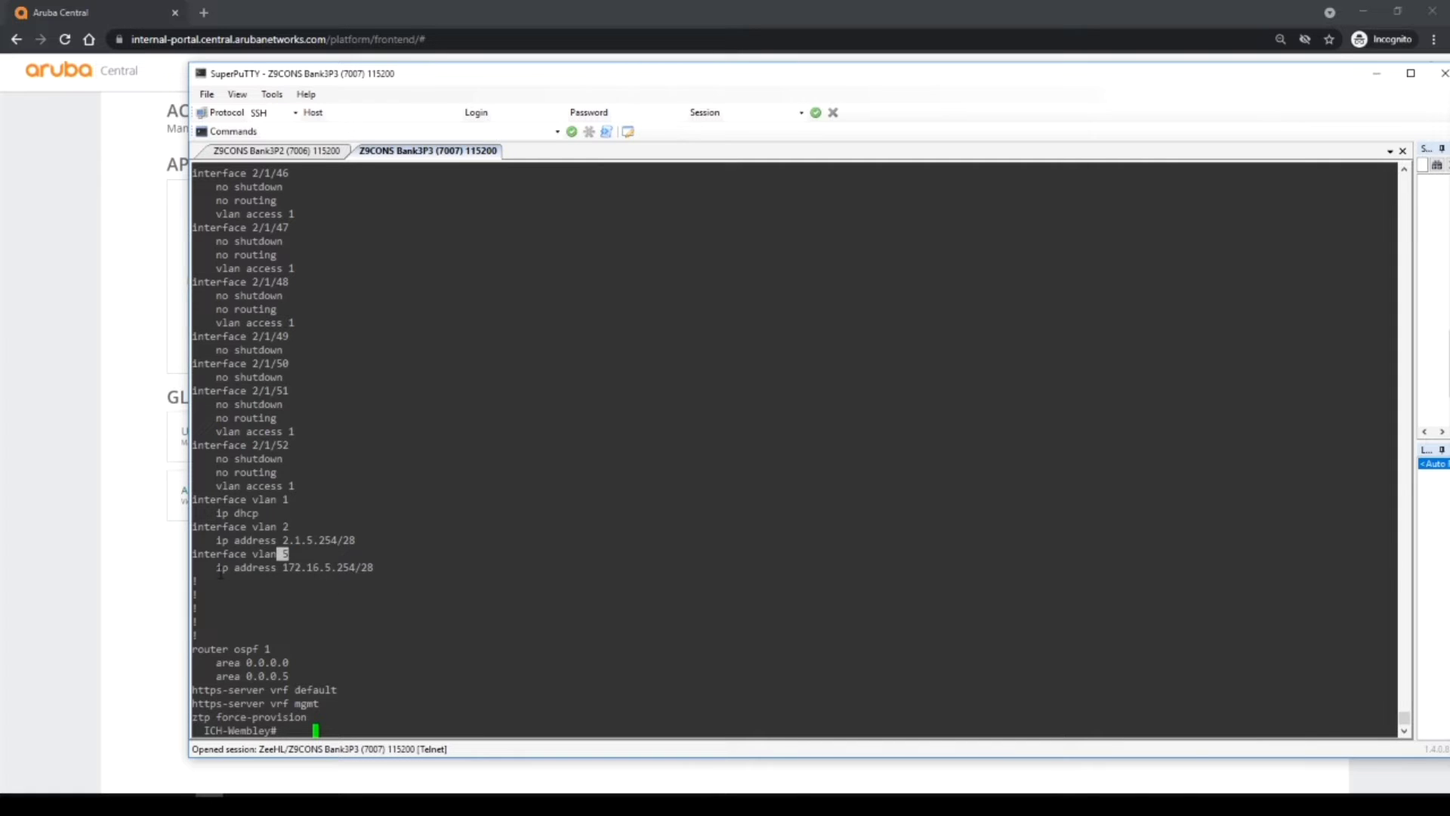
pyautogui.moveTo(211, 568); pyautogui.dragTo(372, 574)
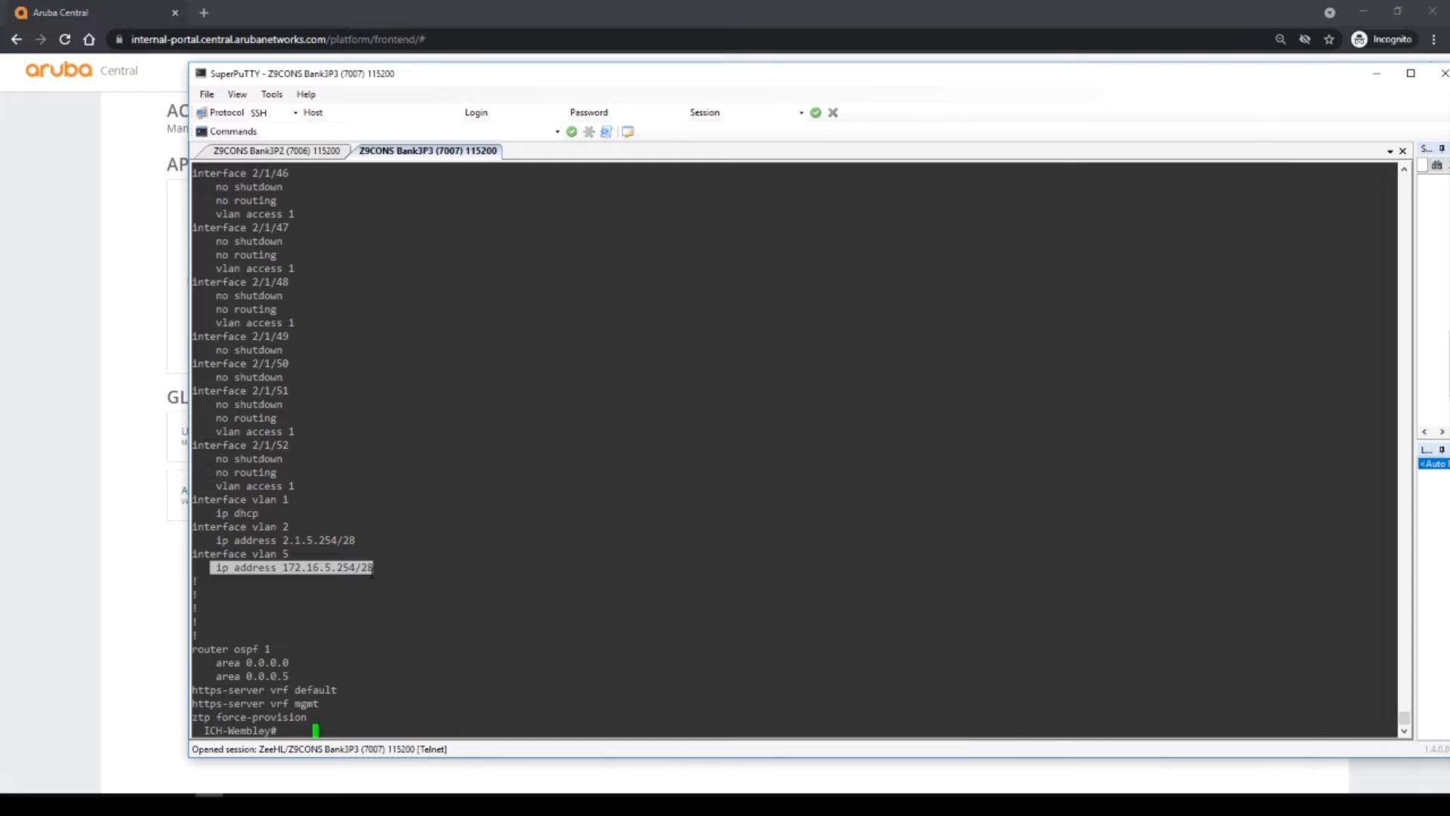
pyautogui.click(268, 648)
pyautogui.moveTo(291, 662)
pyautogui.mouseDown()
pyautogui.moveTo(216, 662)
pyautogui.moveTo(289, 676)
pyautogui.mouseUp()
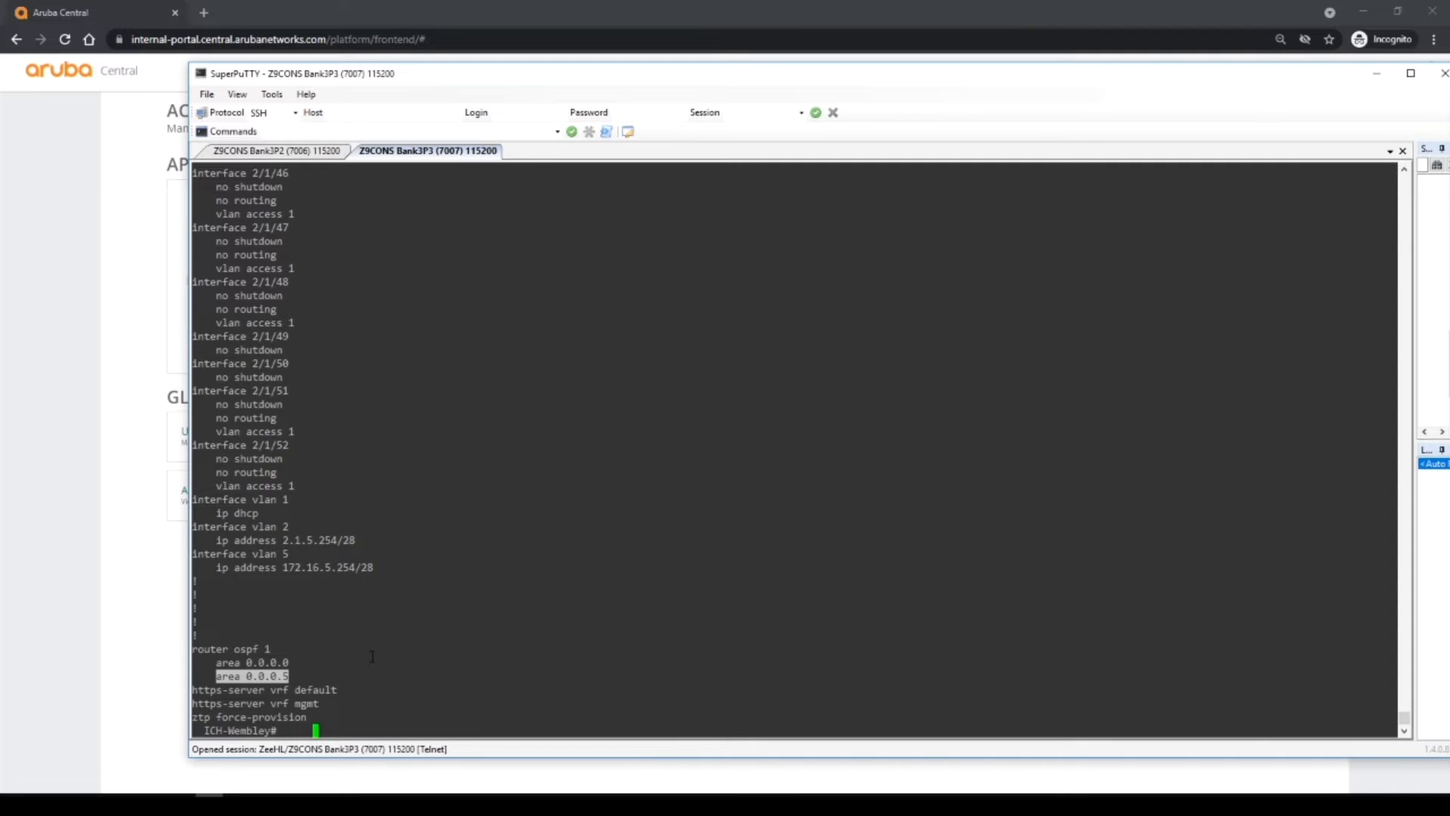
pyautogui.scroll(20, 372, 655)
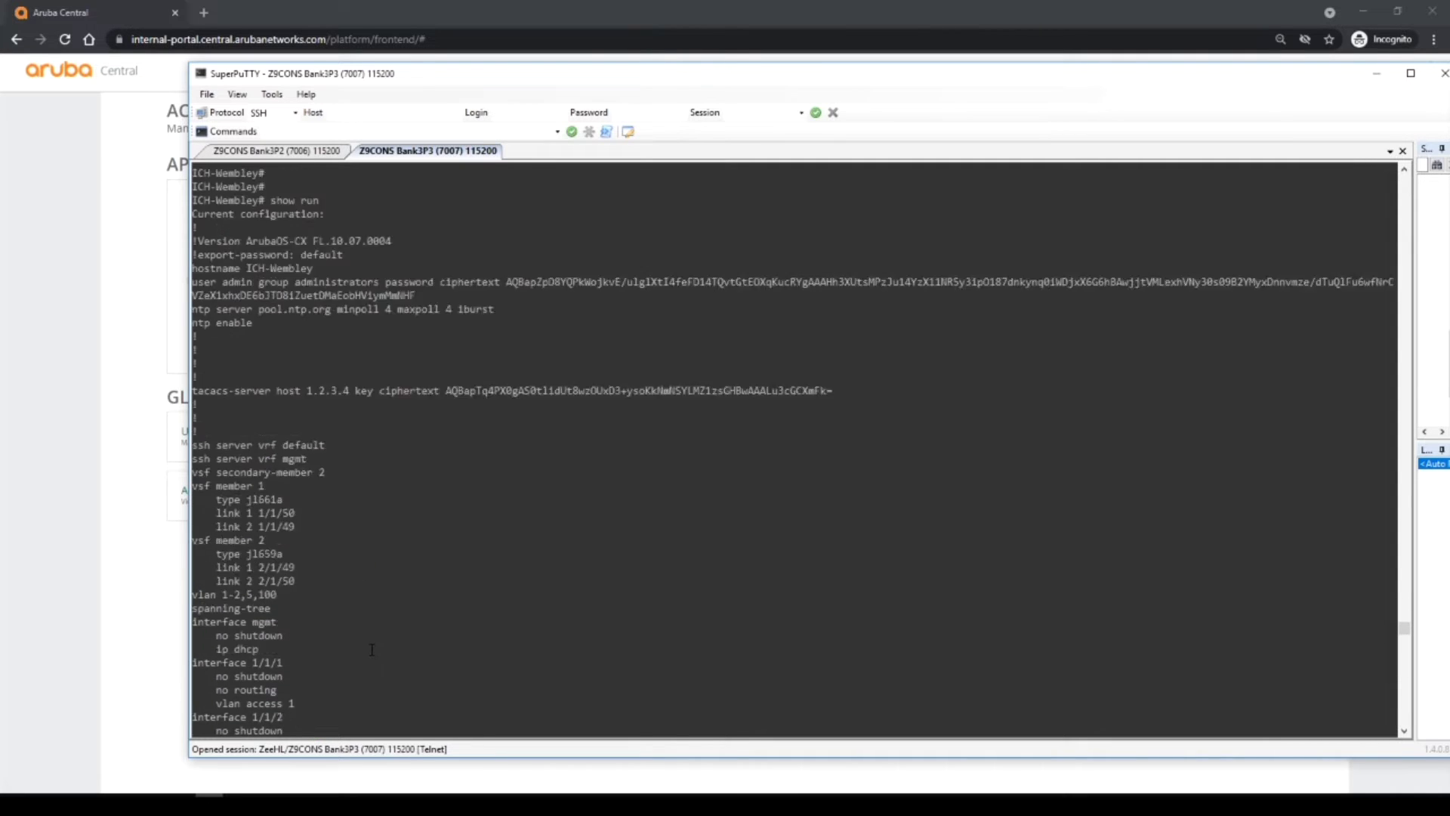
# Select the show run output from Current configuration: through ztp force-provision for copying.
pyautogui.scroll(15, 372, 649)
pyautogui.scroll(-8, 371, 650)
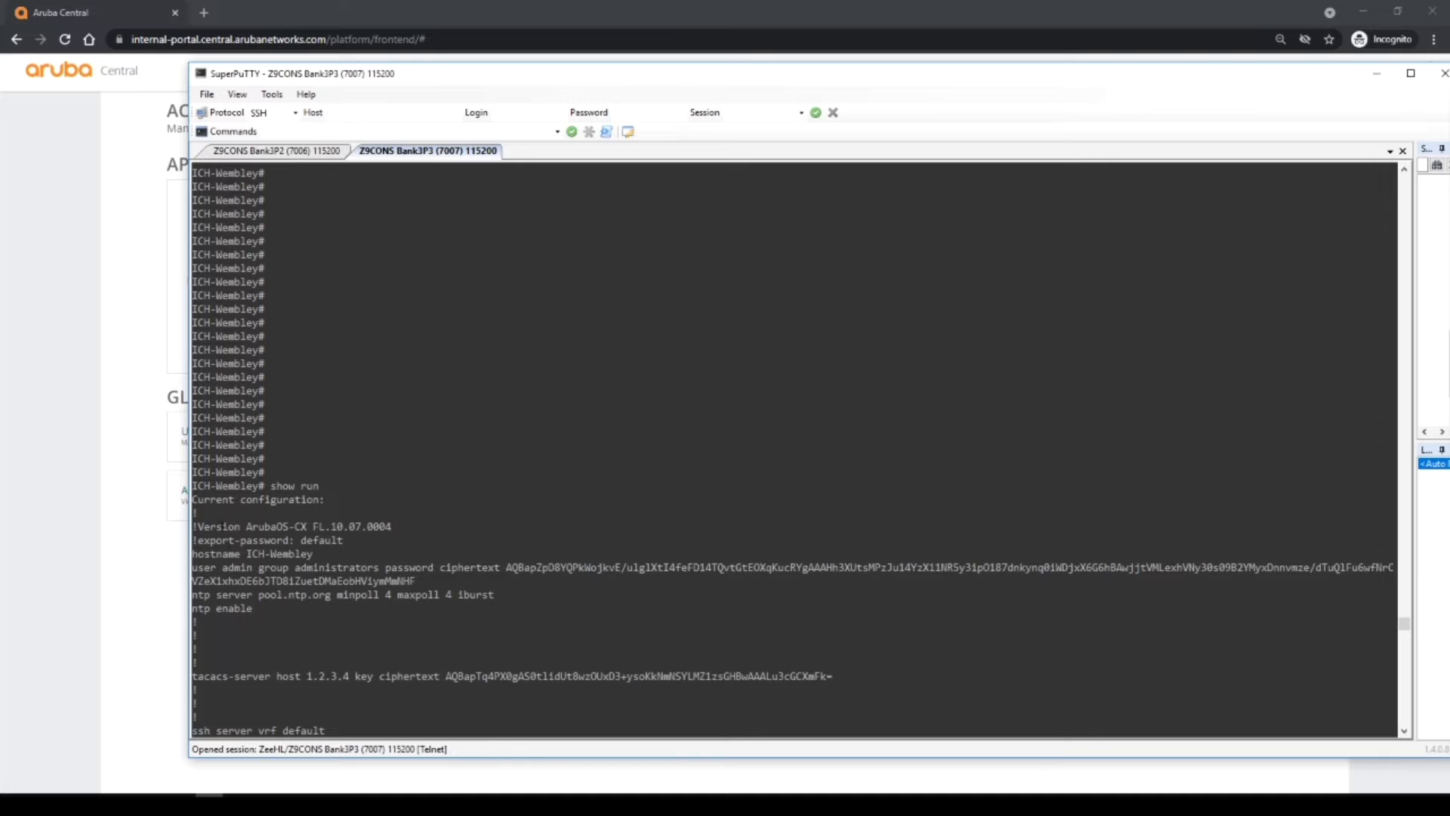
pyautogui.moveTo(196, 494); pyautogui.dragTo(371, 792)
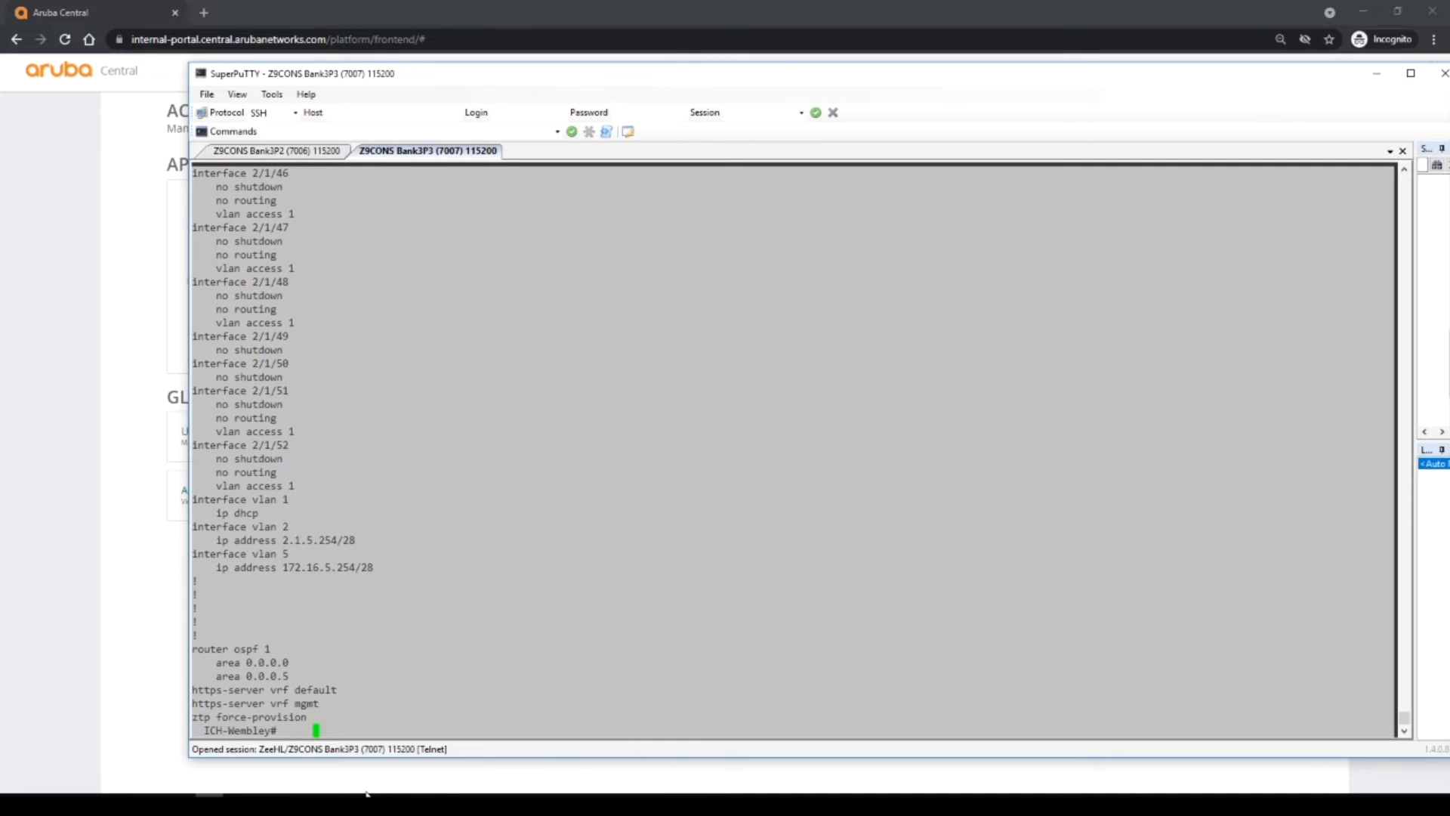
# Bring up UK_GRP_Template_base.txt and review its configuration from line 1 through the end.
pyautogui.click(366, 792)
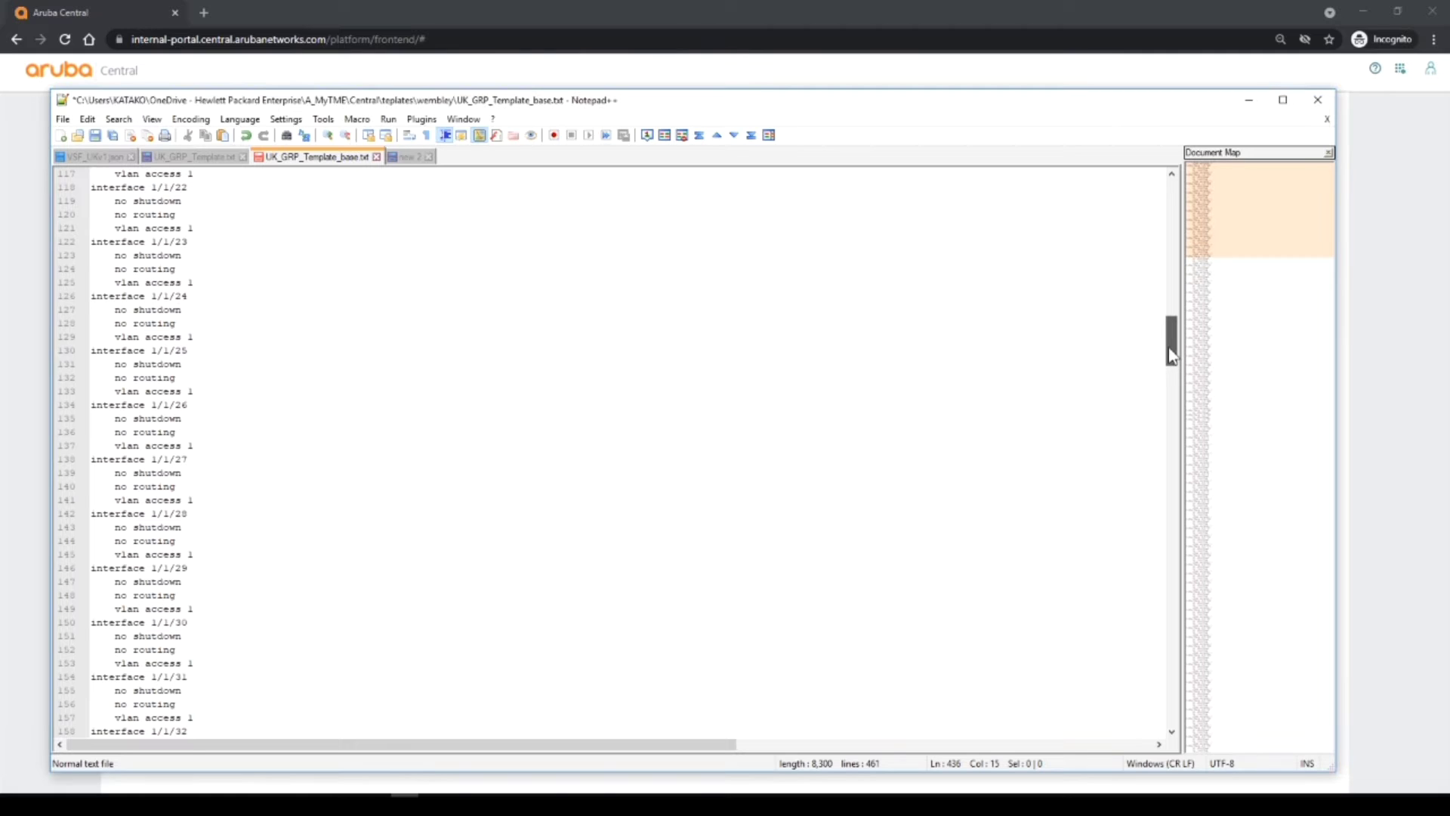
pyautogui.moveTo(1167, 348); pyautogui.dragTo(1166, 202)
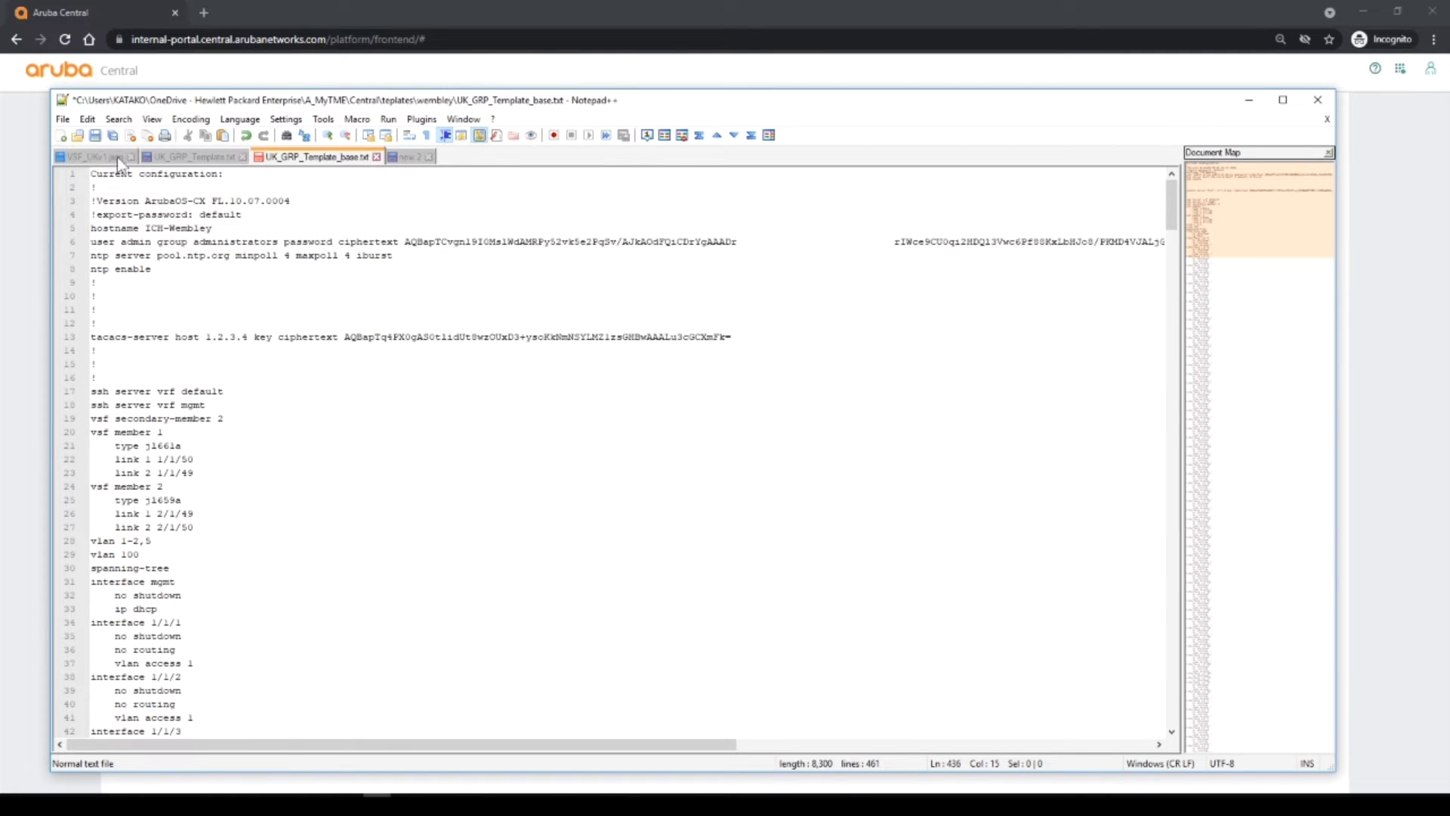
pyautogui.moveTo(92, 172); pyautogui.dragTo(340, 555)
pyautogui.moveTo(375, 604); pyautogui.dragTo(363, 704)
pyautogui.scroll(-20, 287, 523)
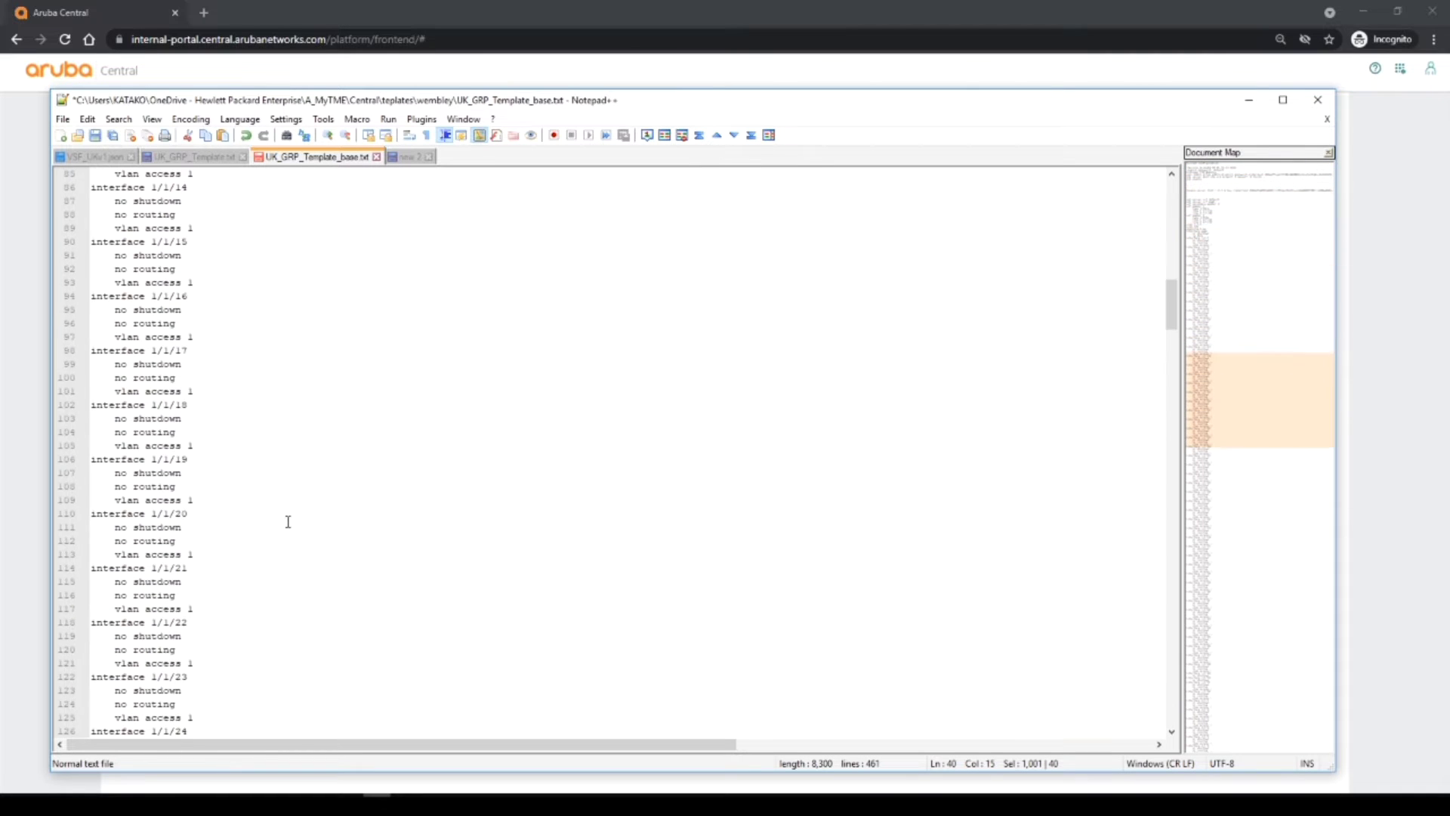
pyautogui.scroll(-20, 287, 521)
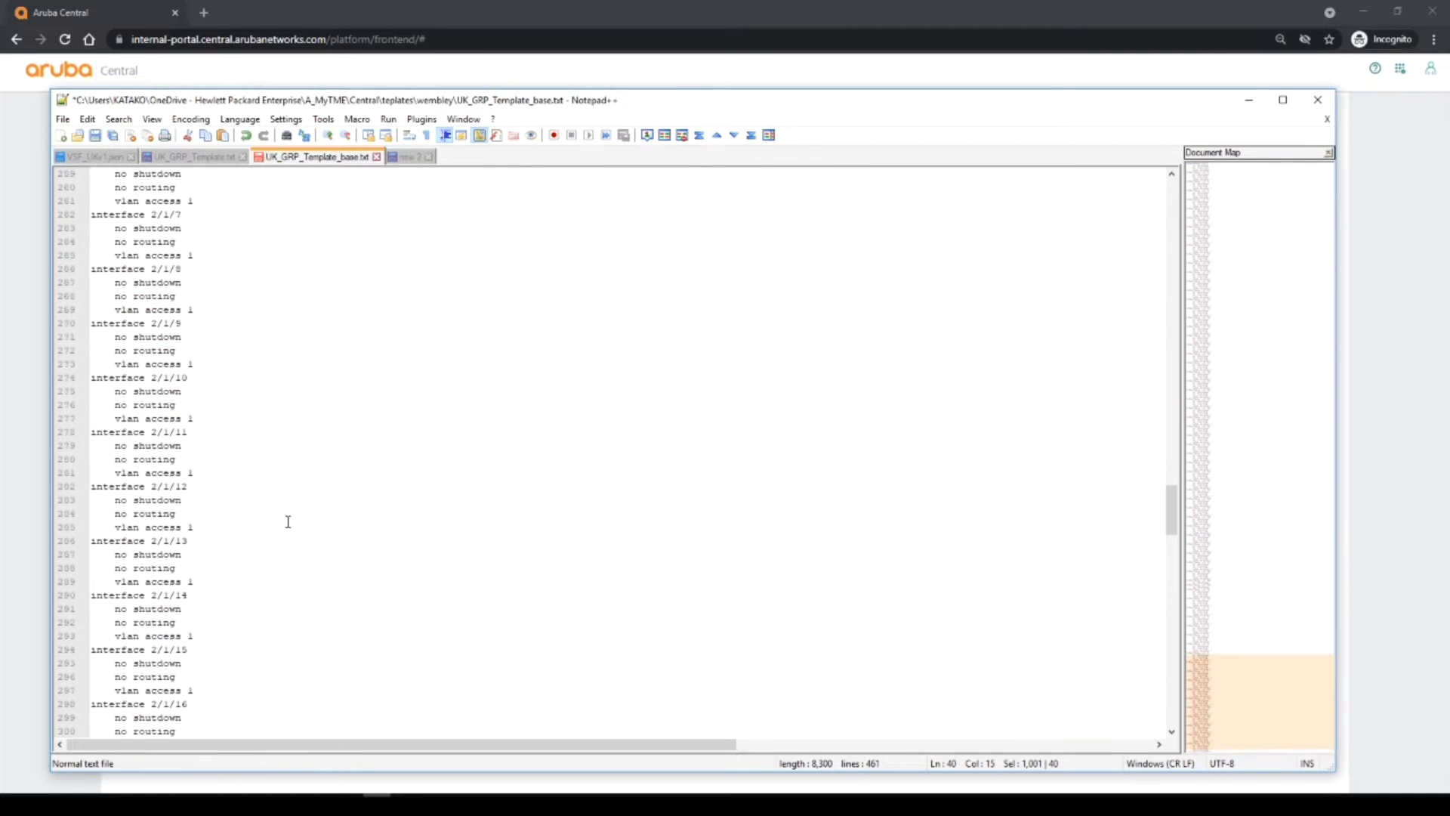
pyautogui.scroll(-8, 287, 523)
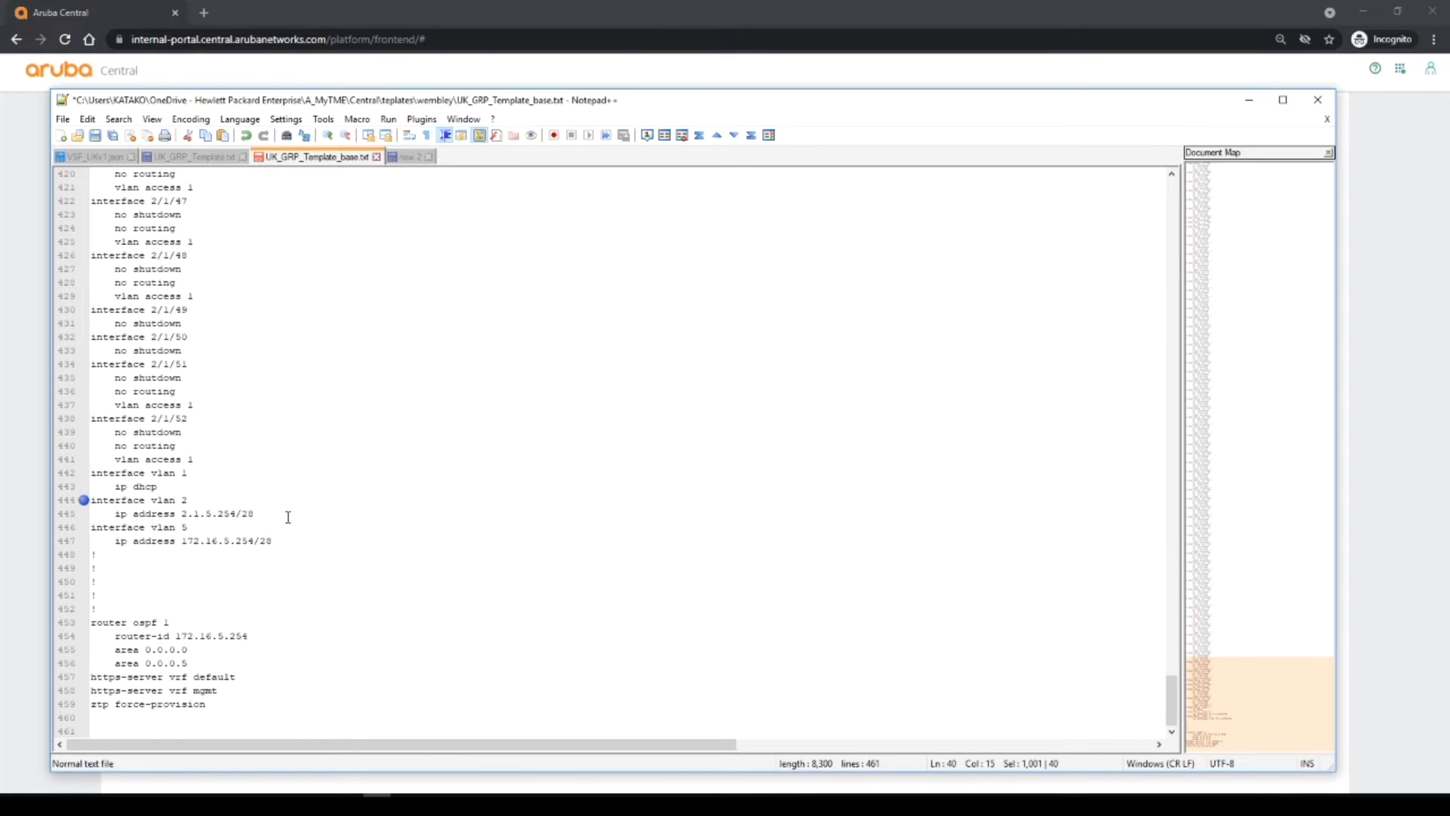
pyautogui.click(207, 157)
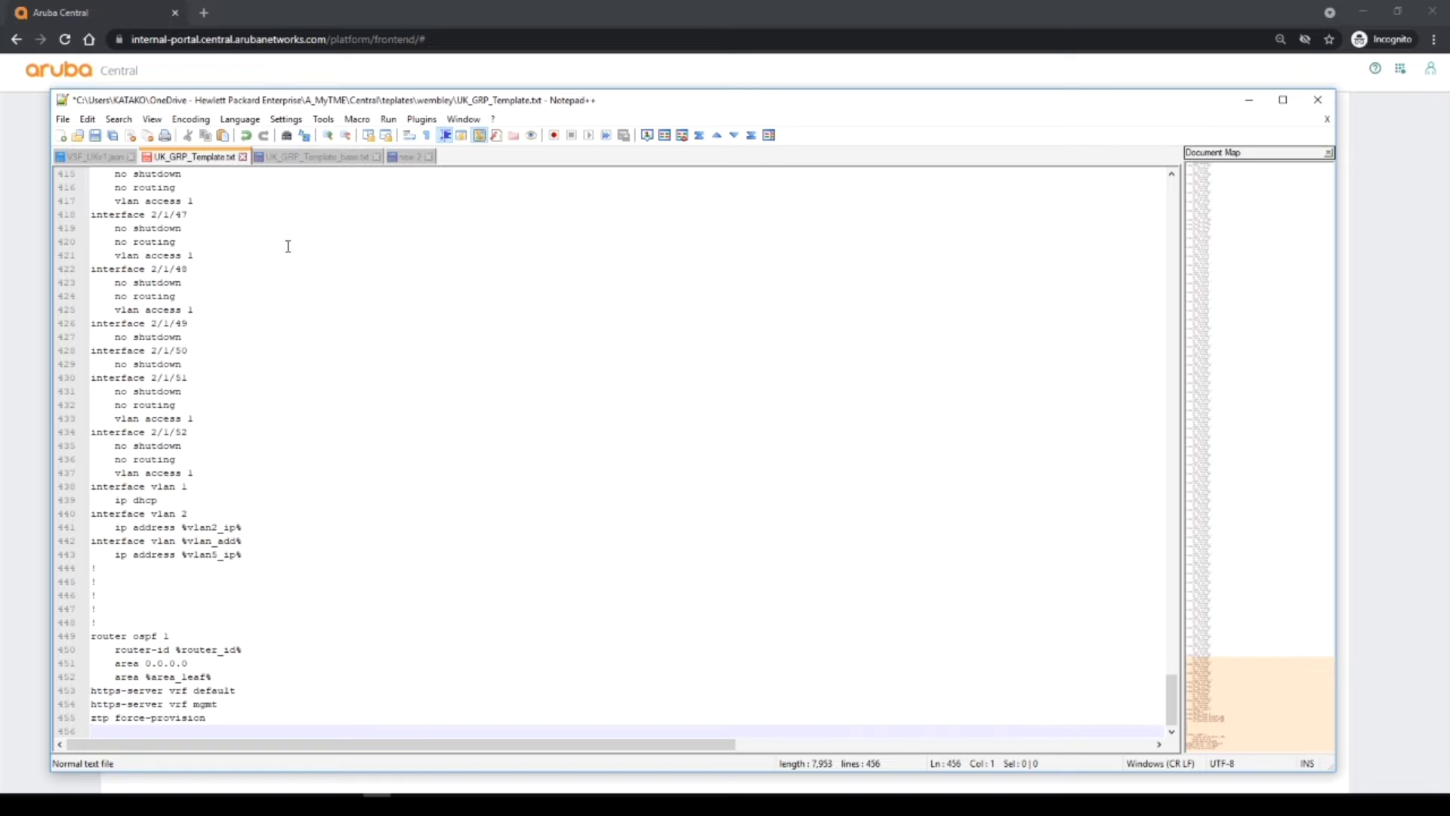
pyautogui.scroll(20, 332, 326)
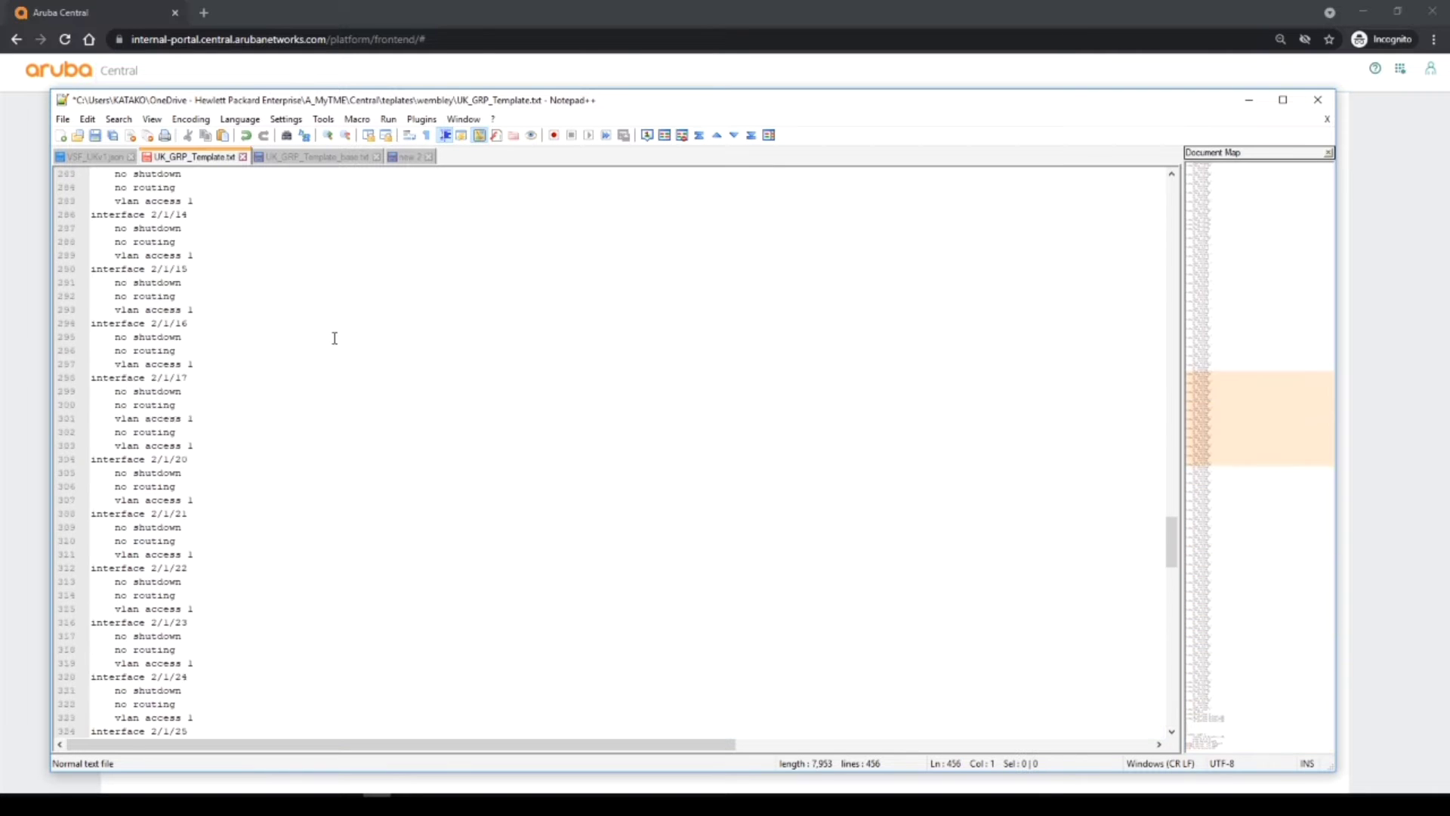
pyautogui.scroll(20, 332, 346)
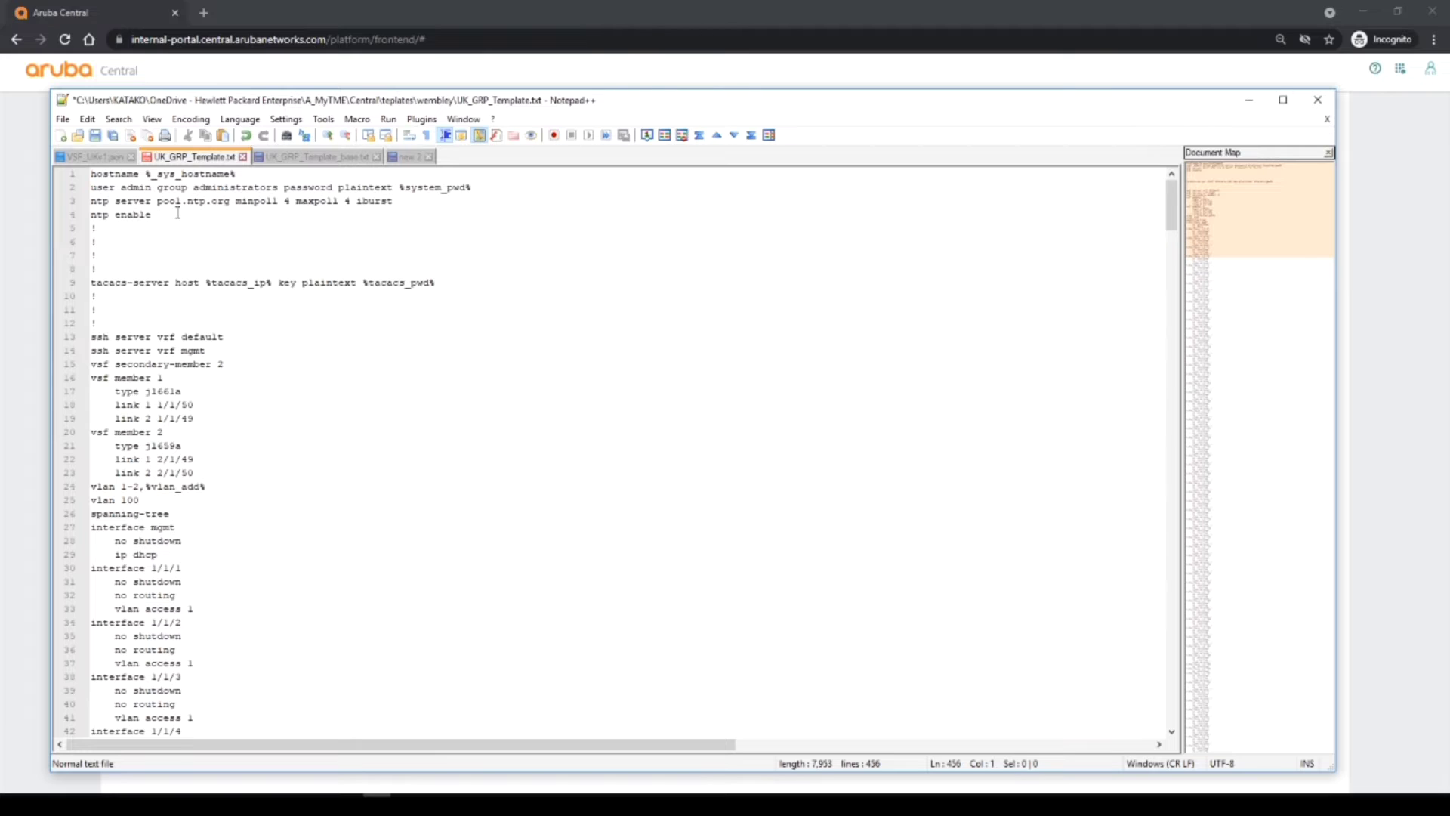
pyautogui.click(151, 174)
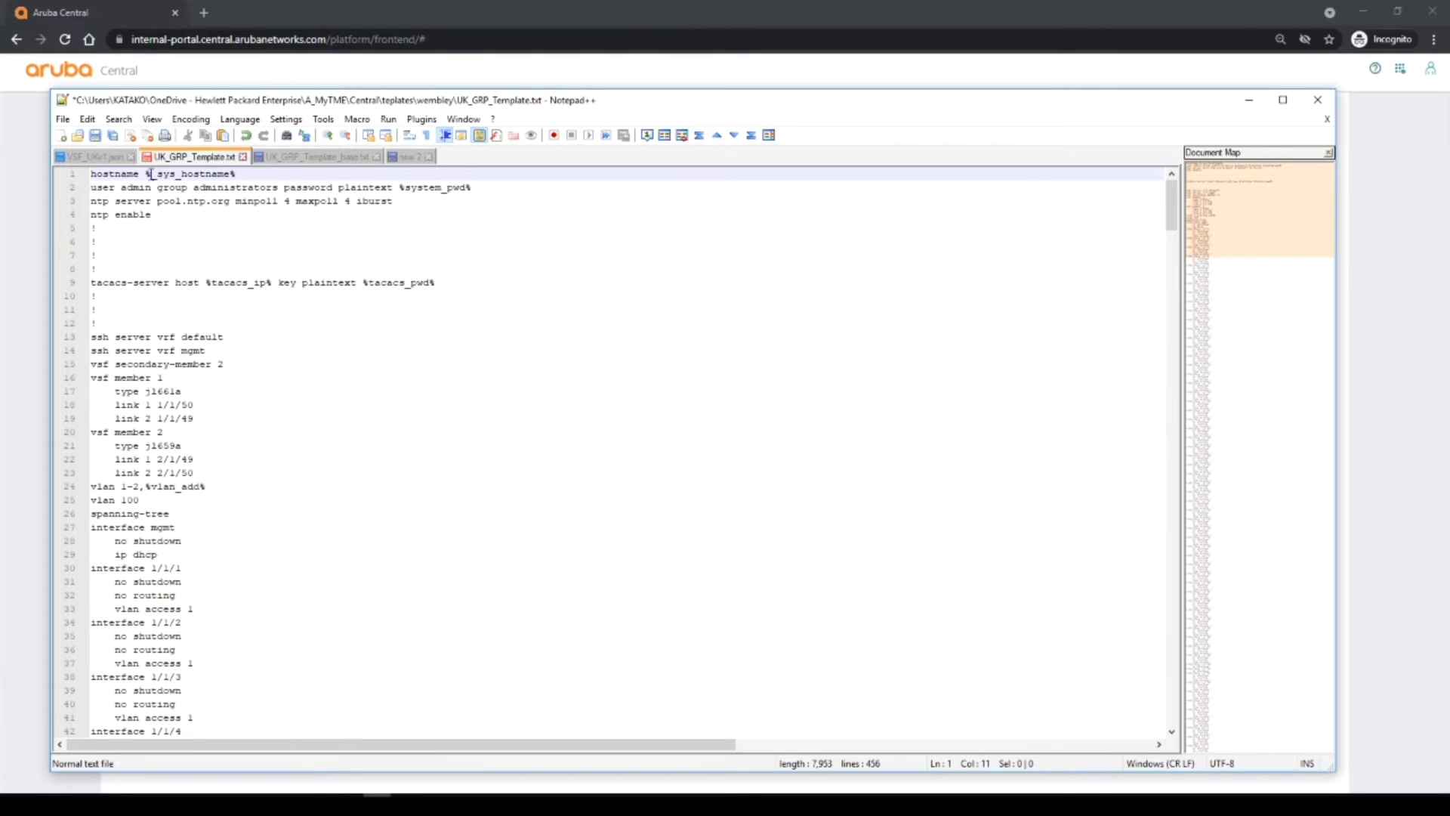
pyautogui.moveTo(151, 174); pyautogui.dragTo(230, 174)
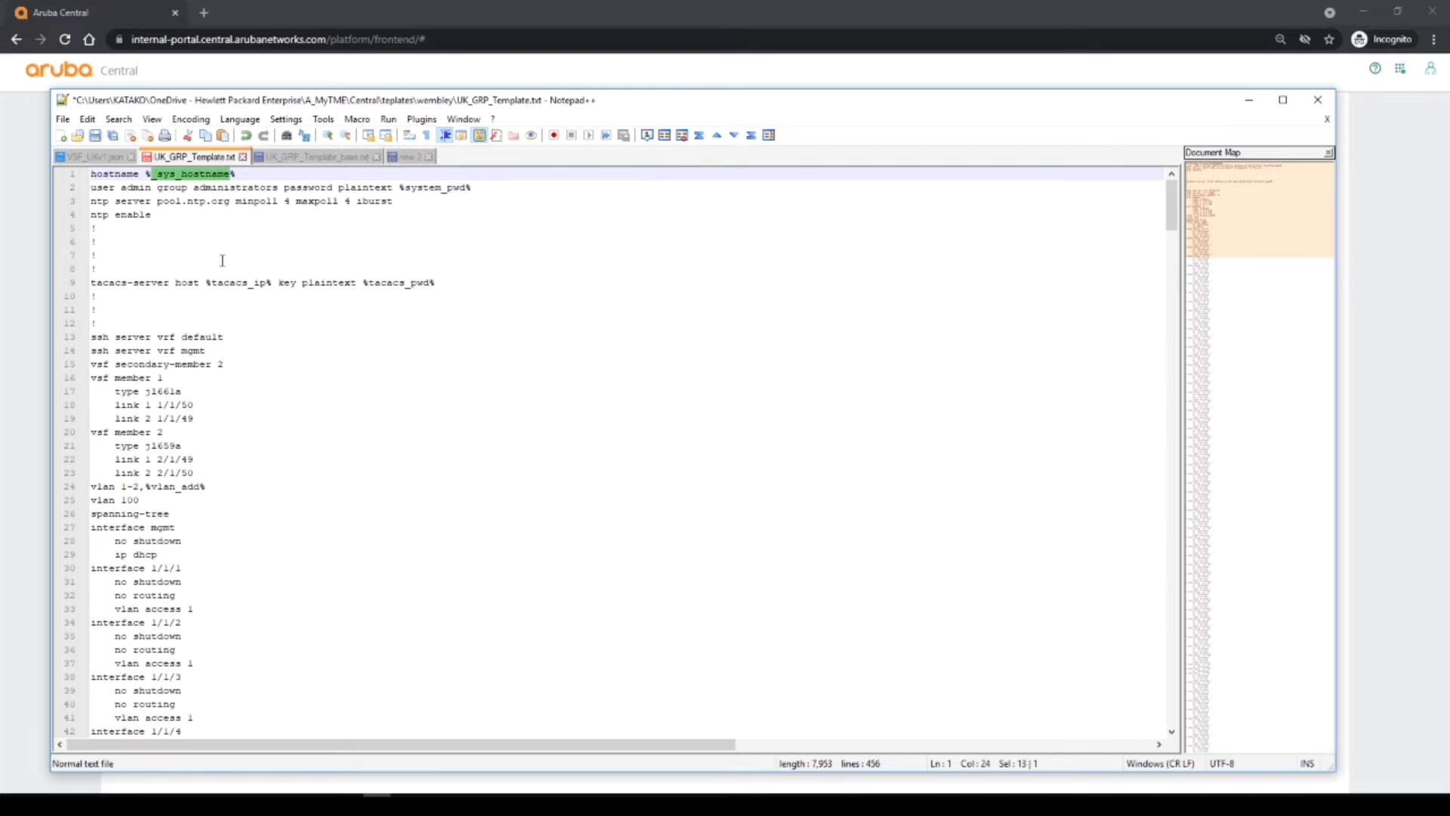
pyautogui.click(156, 173)
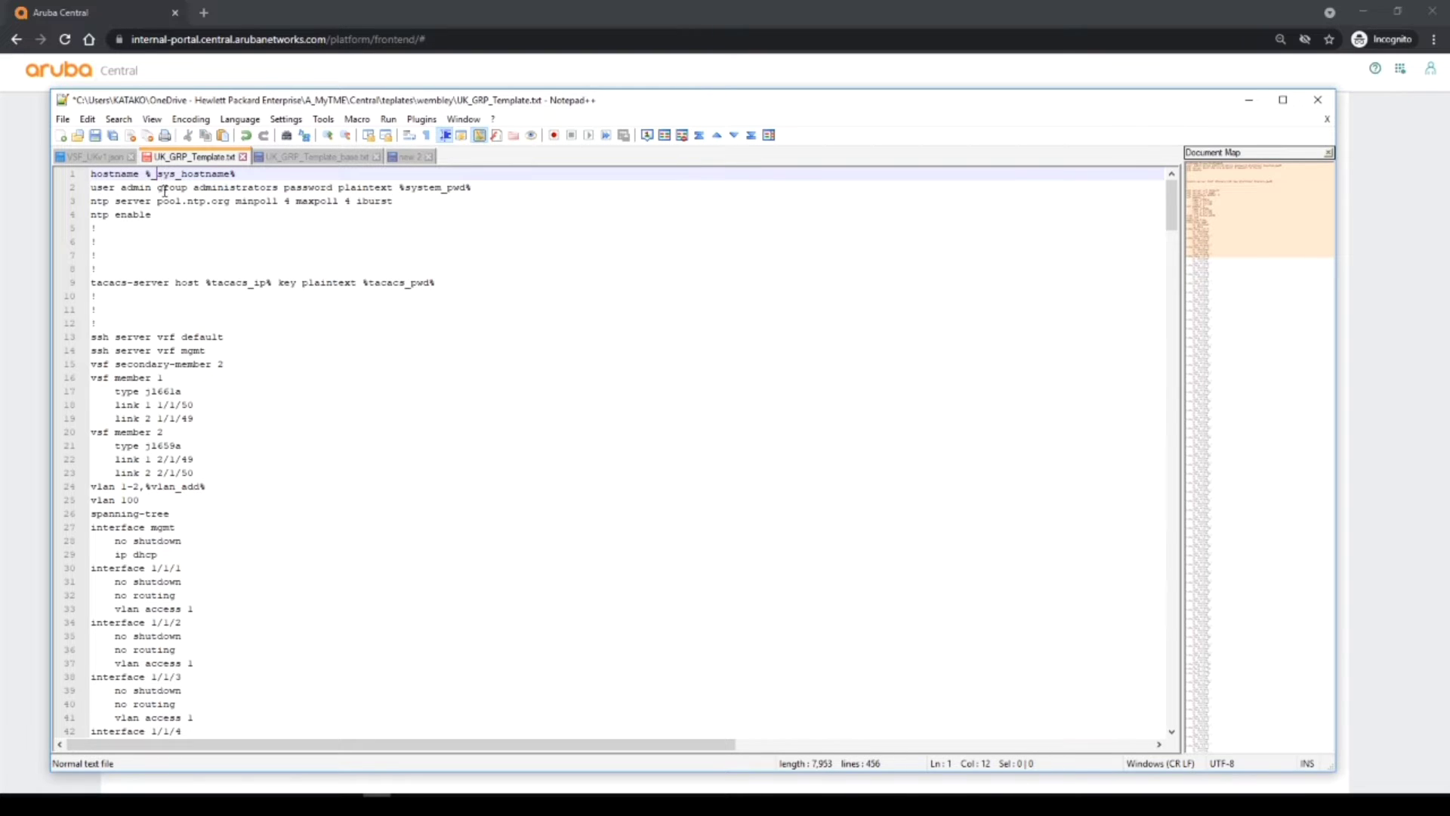
pyautogui.moveTo(155, 174); pyautogui.dragTo(232, 176)
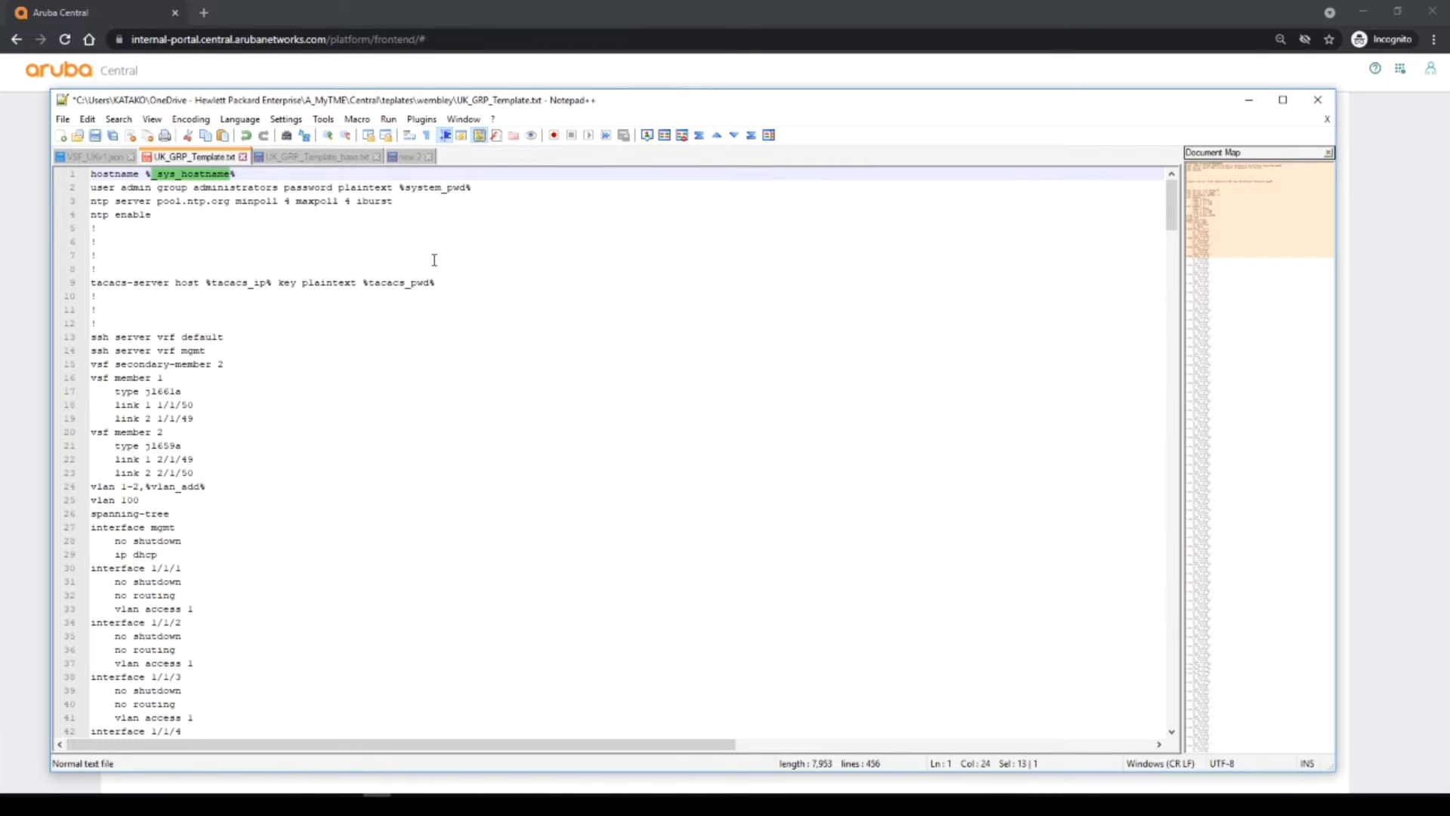
pyautogui.moveTo(405, 187); pyautogui.dragTo(465, 188)
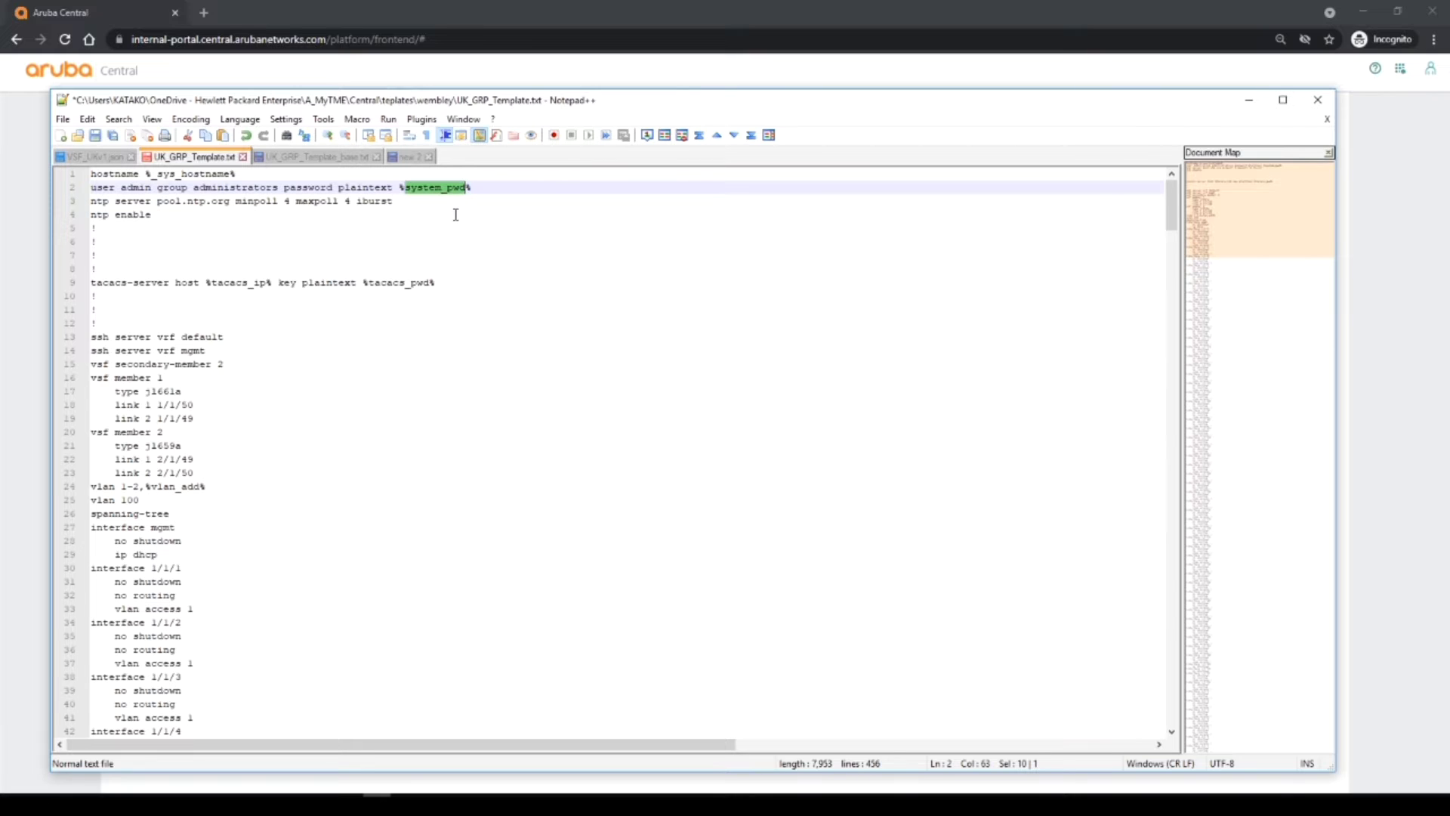
pyautogui.moveTo(212, 283); pyautogui.dragTo(252, 281)
pyautogui.doubleClick(255, 280)
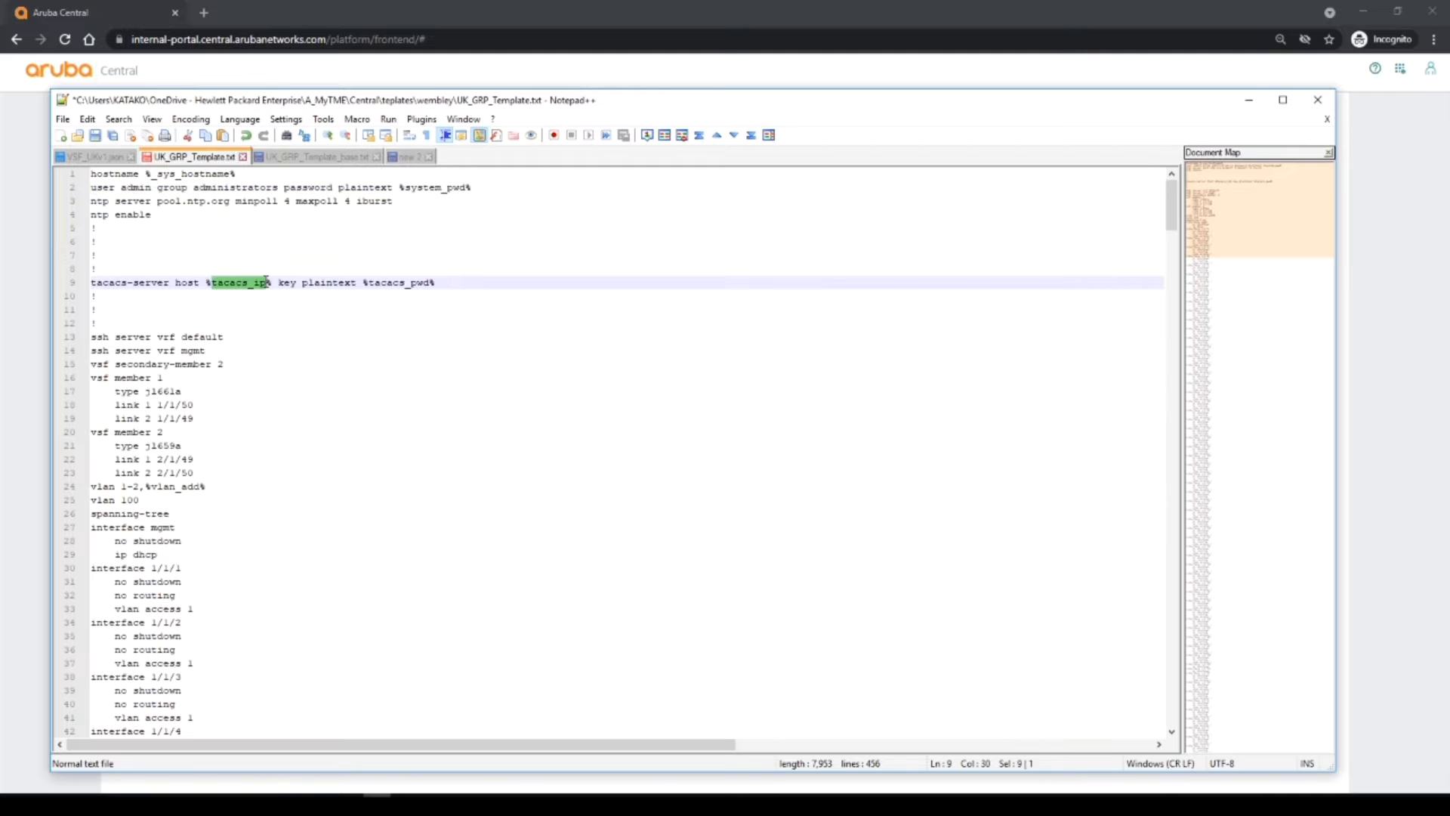
pyautogui.moveTo(374, 283); pyautogui.dragTo(422, 291)
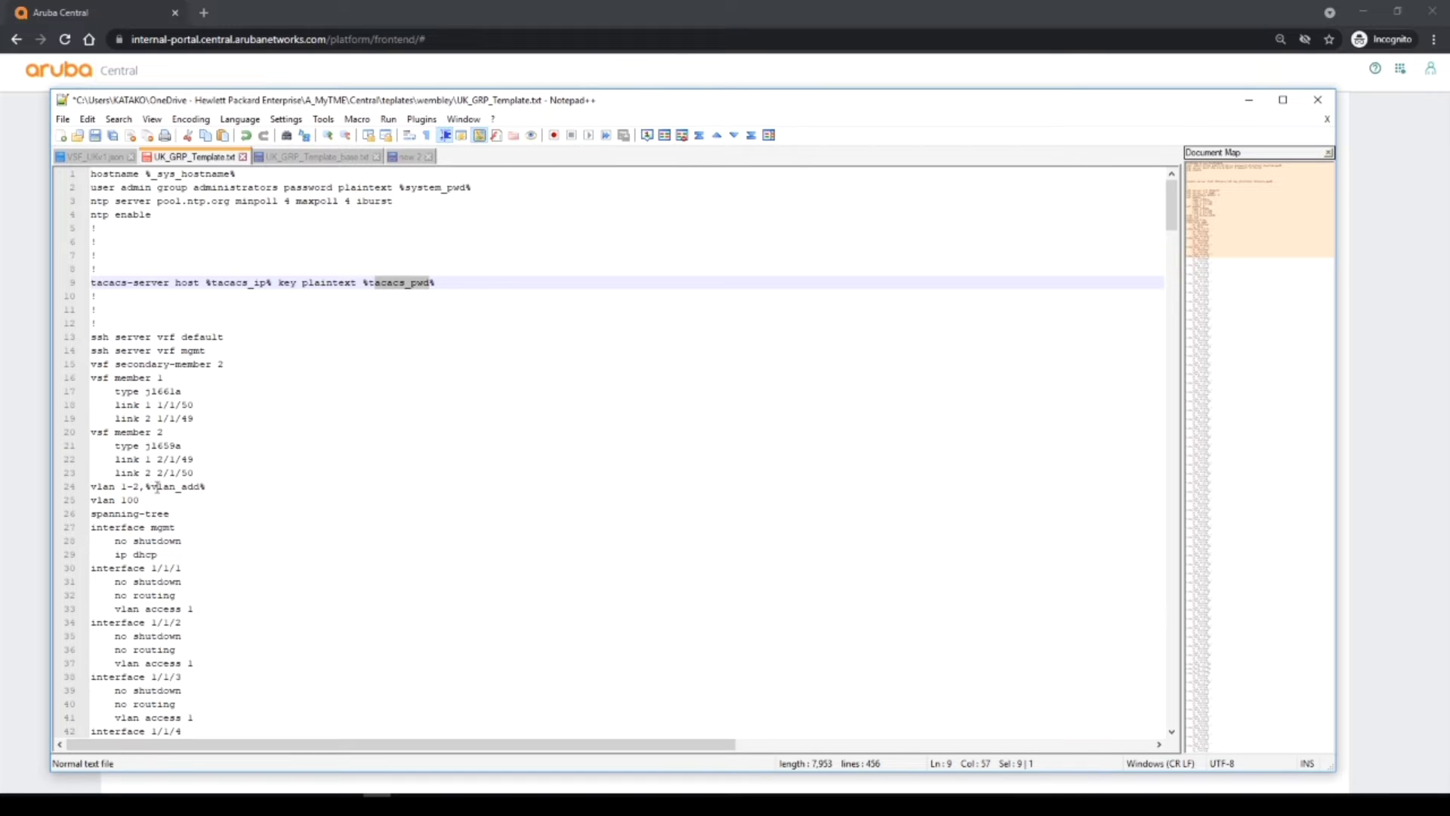
pyautogui.moveTo(151, 487); pyautogui.dragTo(203, 488)
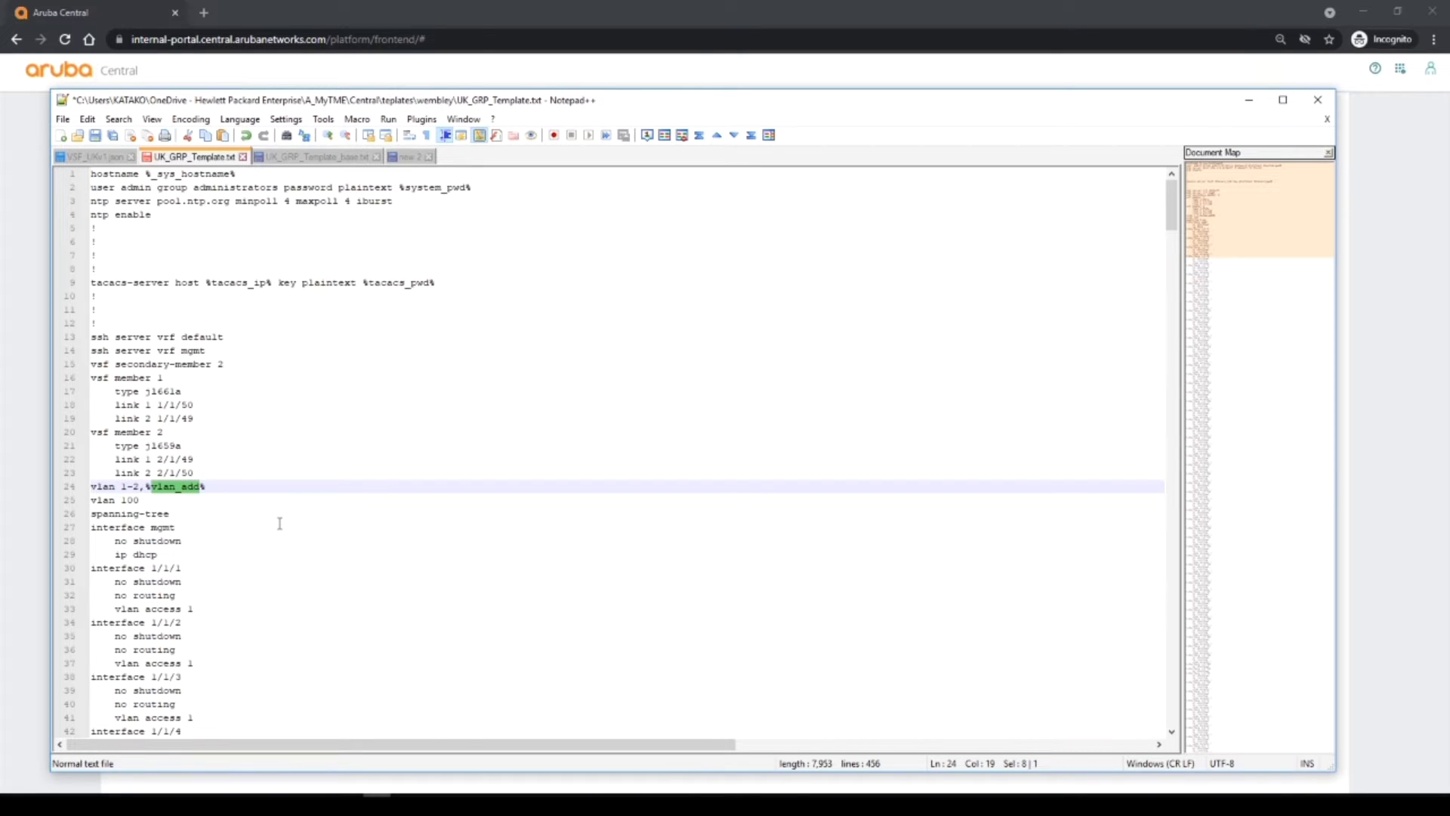
pyautogui.moveTo(97, 377); pyautogui.dragTo(196, 473)
pyautogui.scroll(-2, 319, 534)
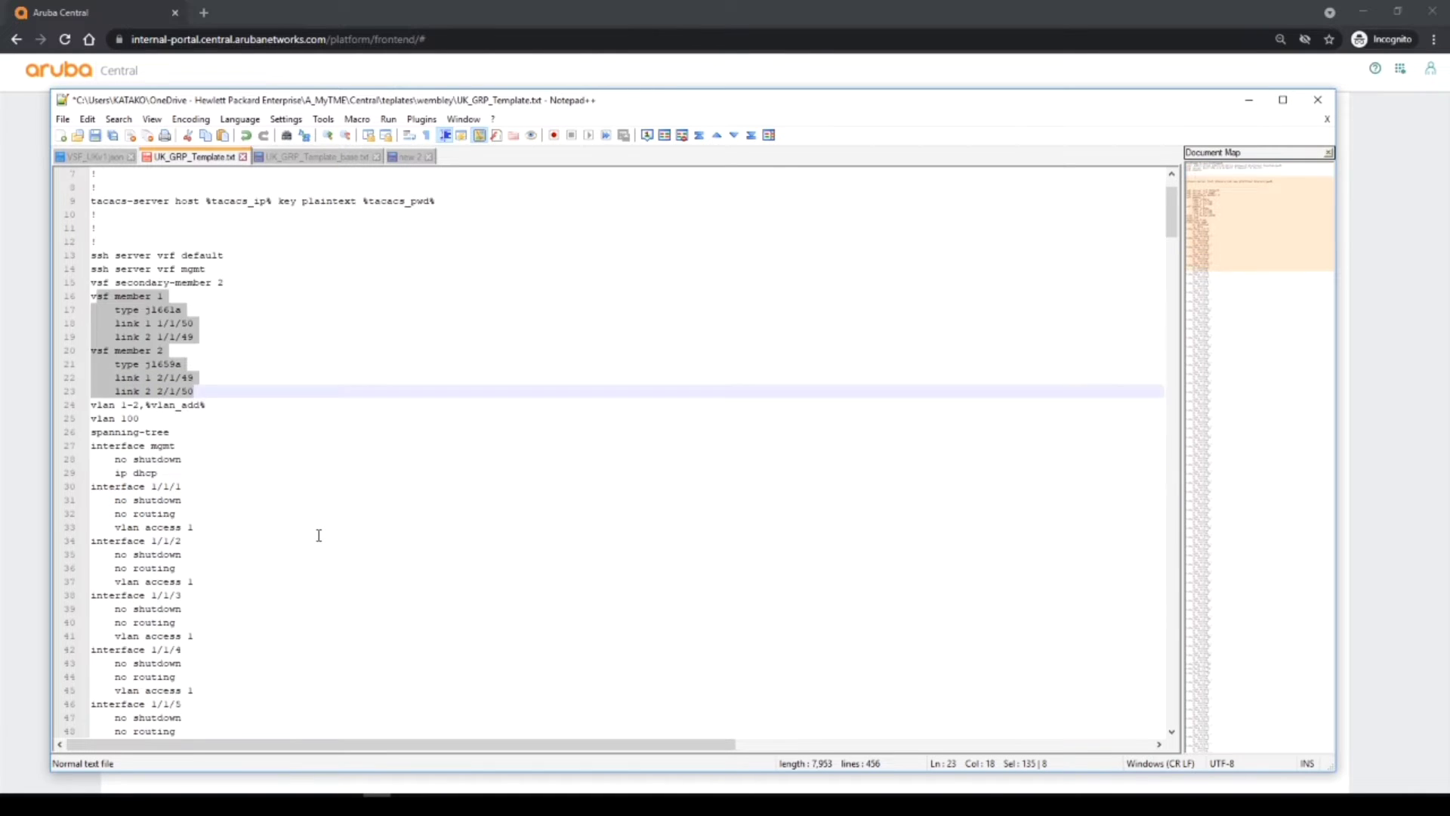
pyautogui.scroll(-20, 319, 535)
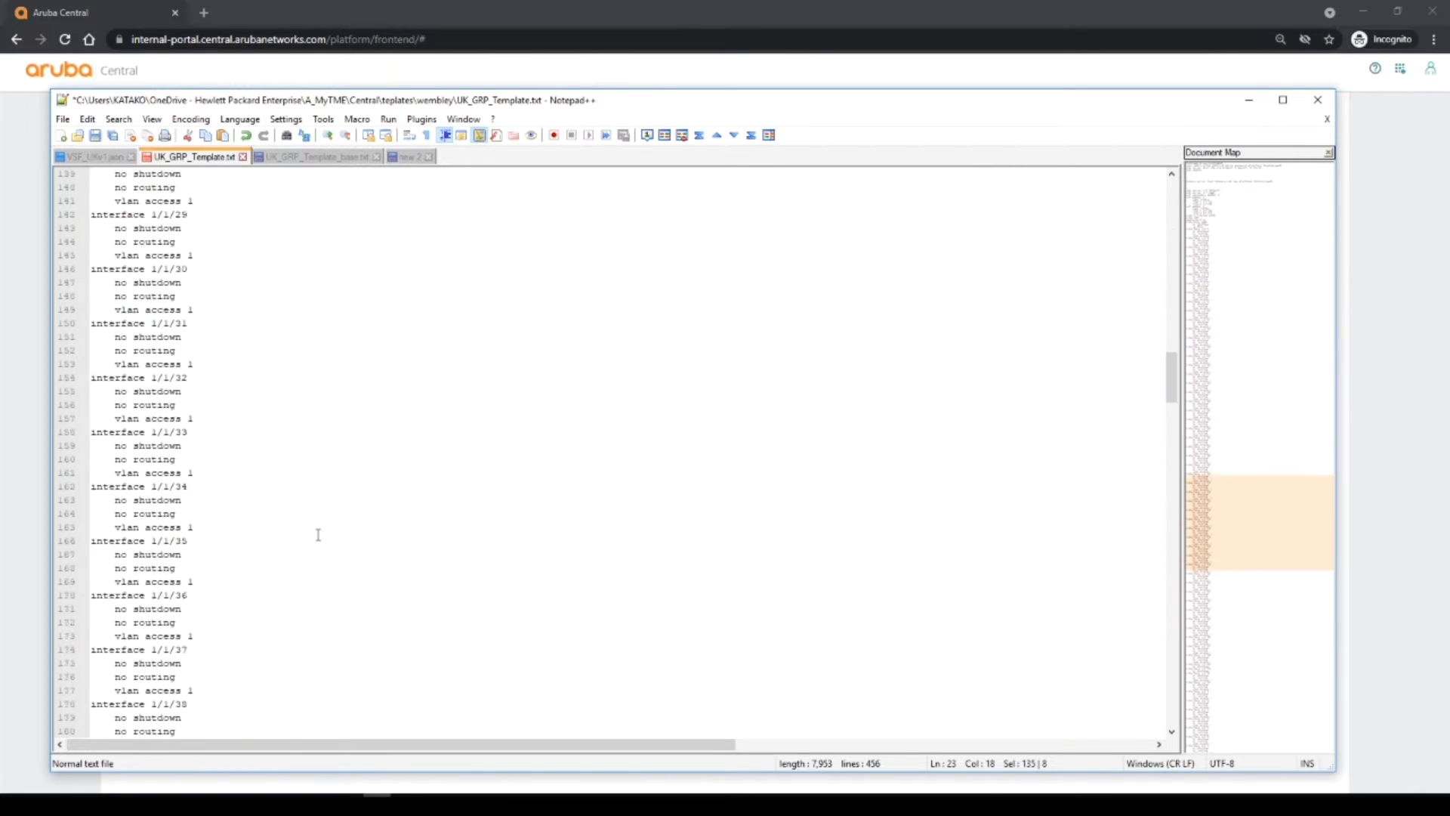
pyautogui.scroll(-20, 319, 535)
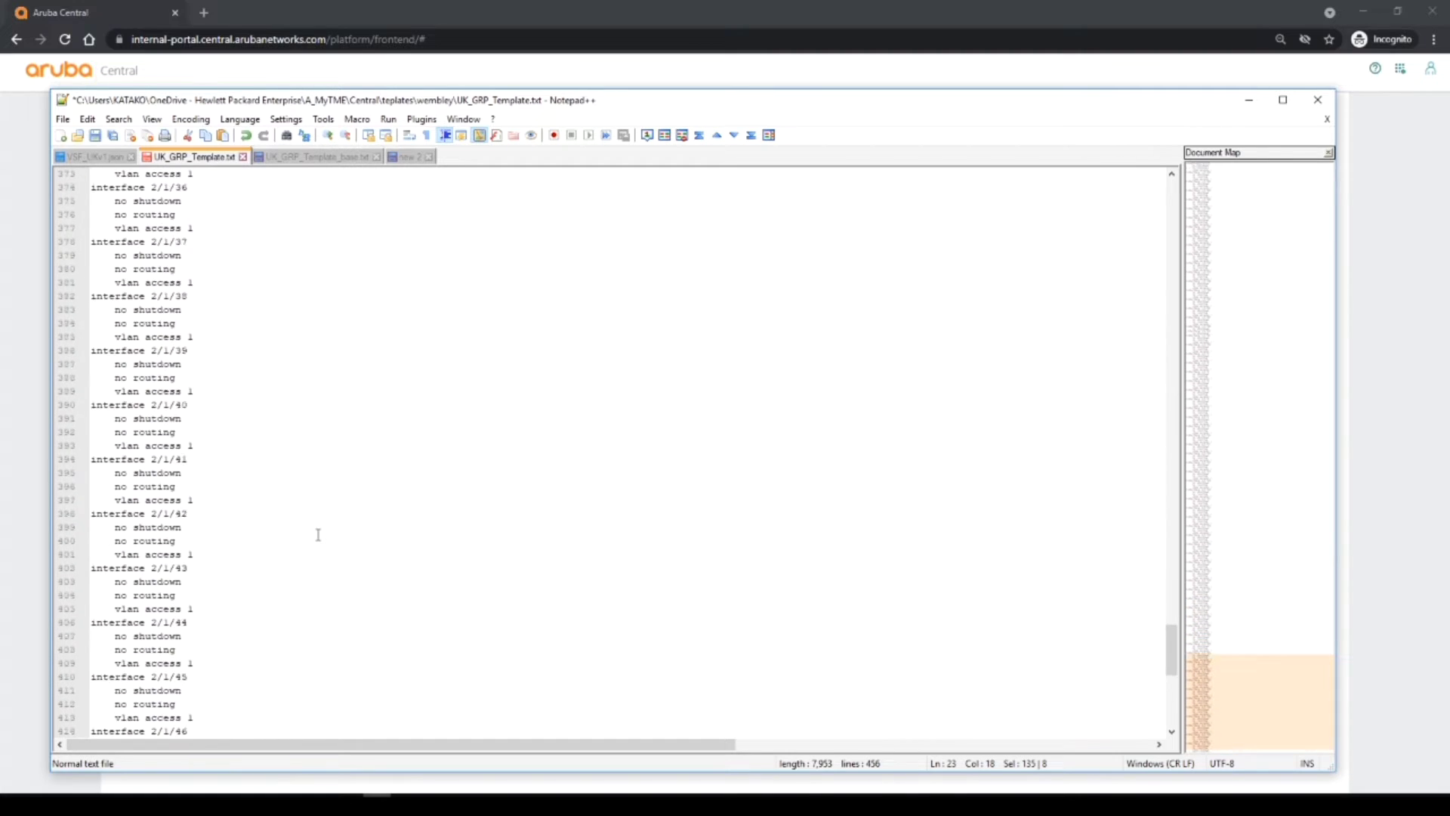
pyautogui.scroll(-14, 318, 535)
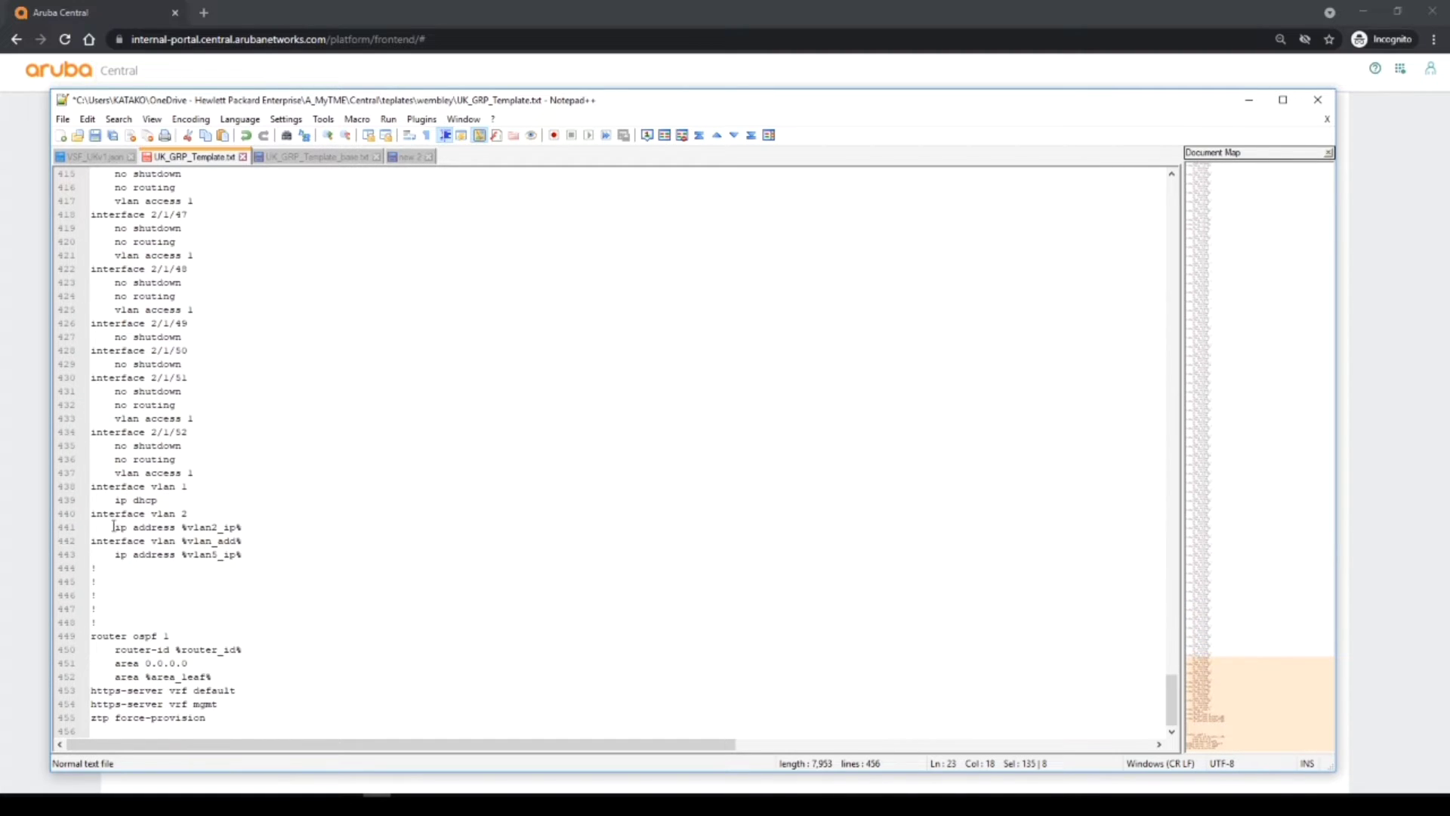
pyautogui.moveTo(91, 513); pyautogui.dragTo(253, 528)
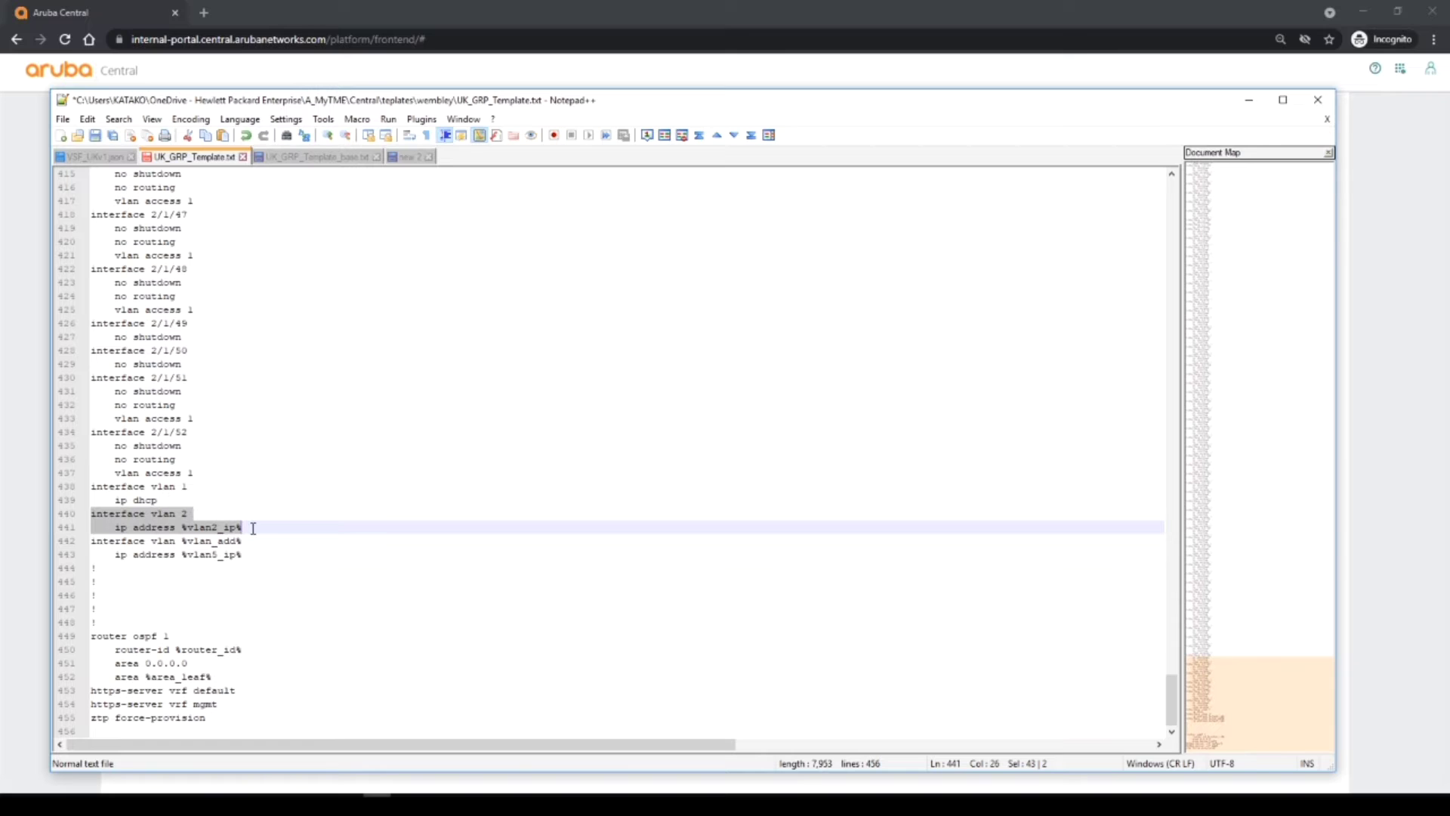
pyautogui.click(211, 528)
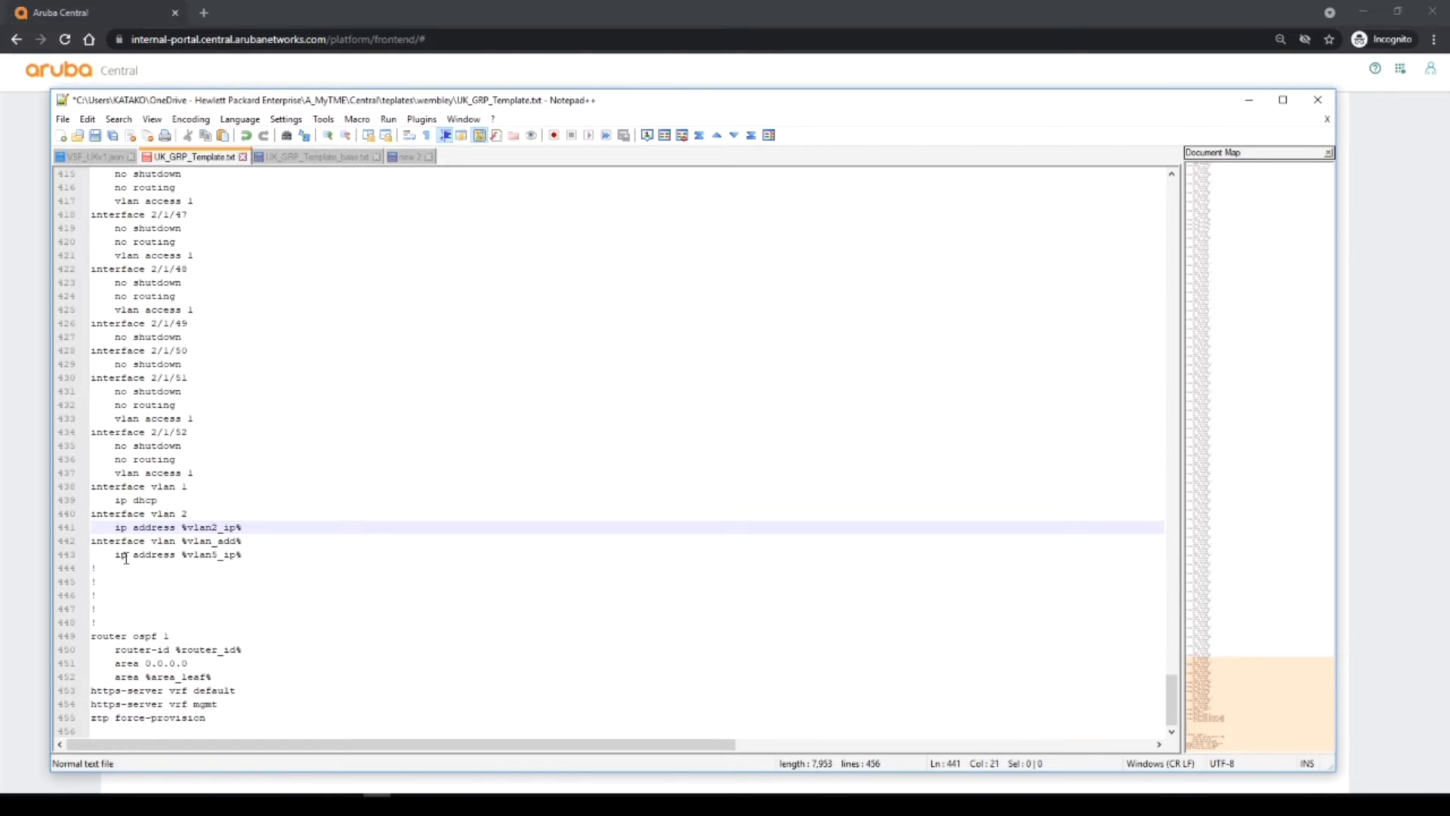
pyautogui.moveTo(98, 542); pyautogui.dragTo(245, 541)
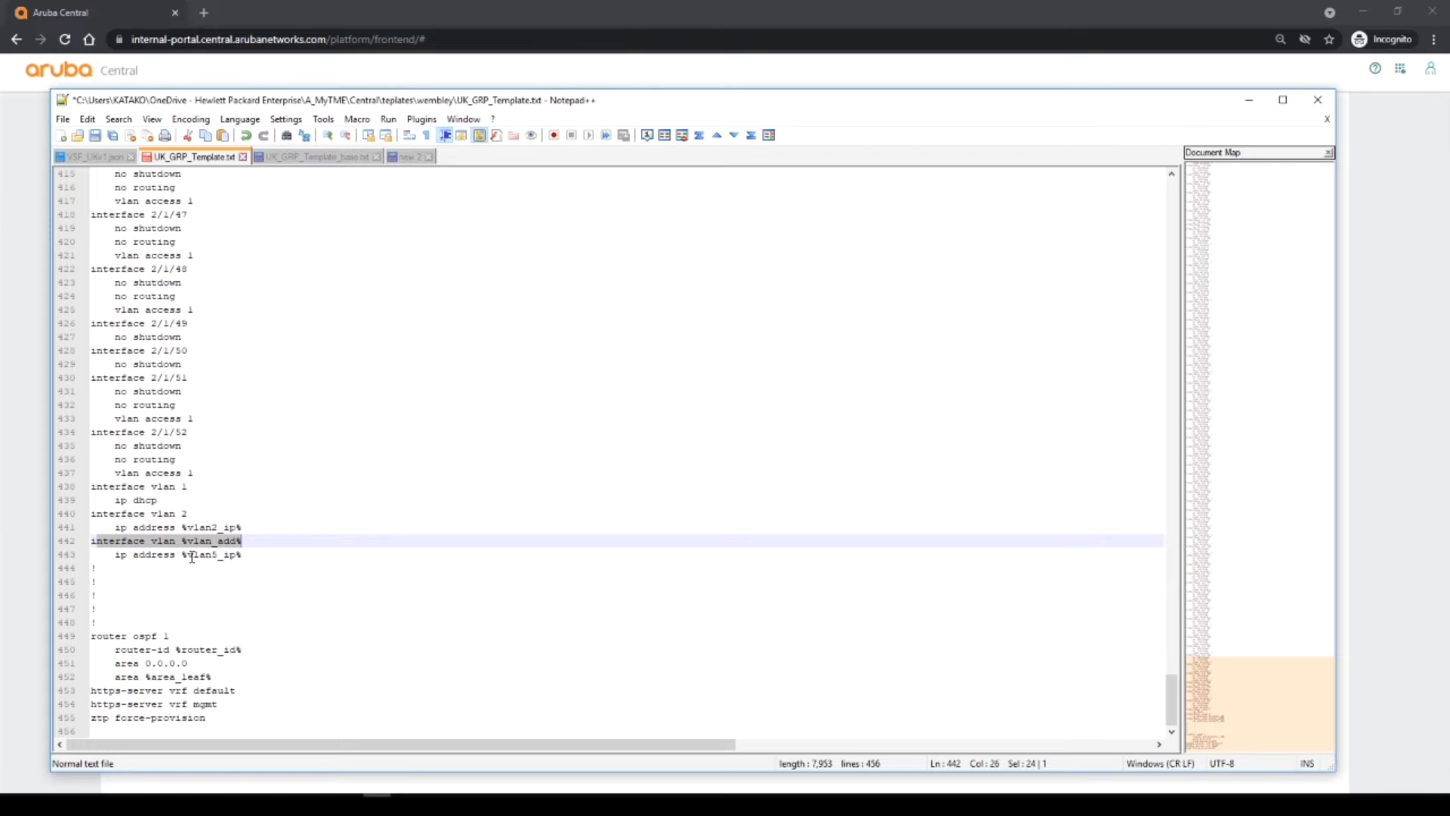
pyautogui.moveTo(189, 556); pyautogui.dragTo(243, 555)
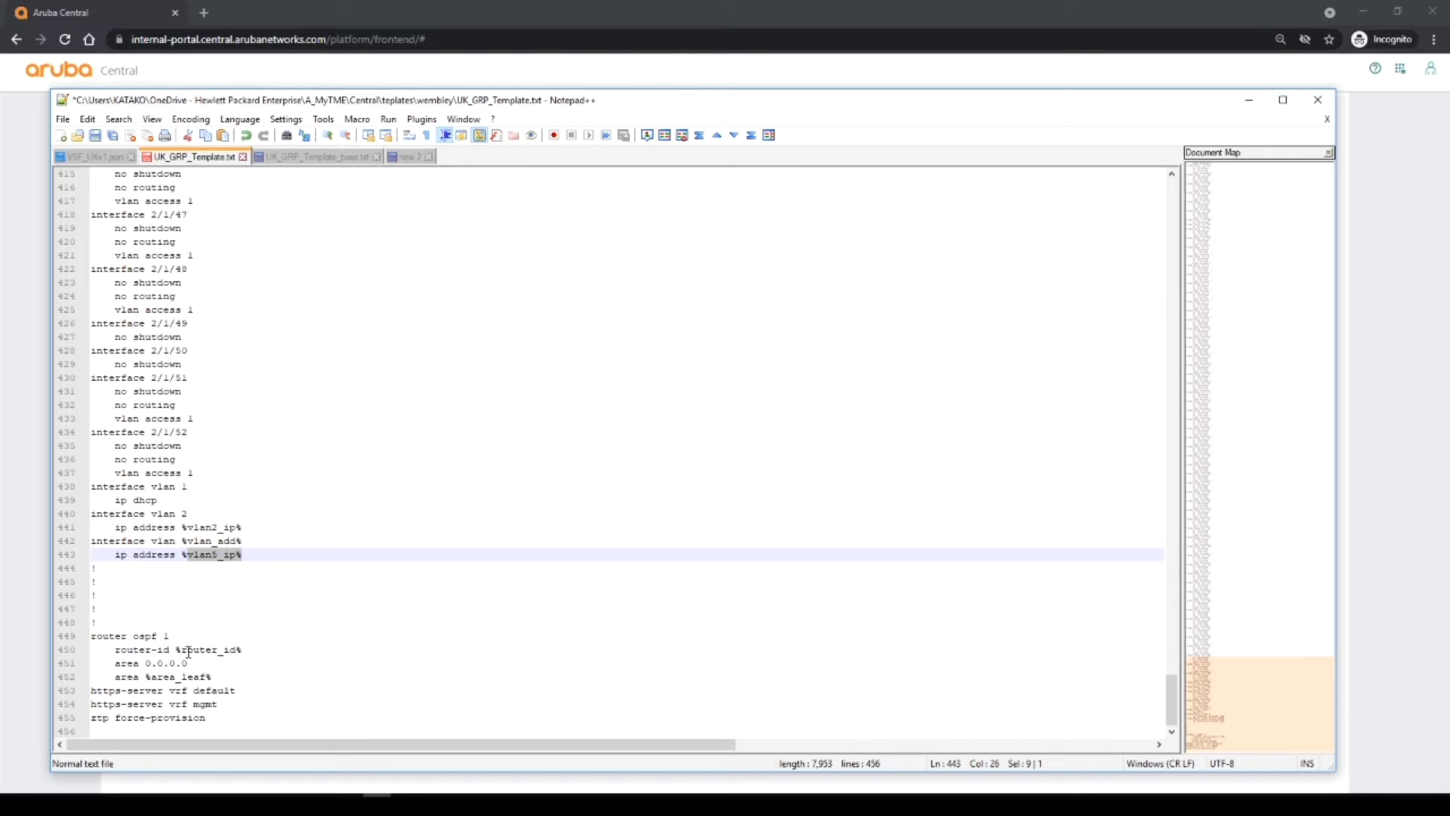
pyautogui.moveTo(182, 649); pyautogui.dragTo(236, 650)
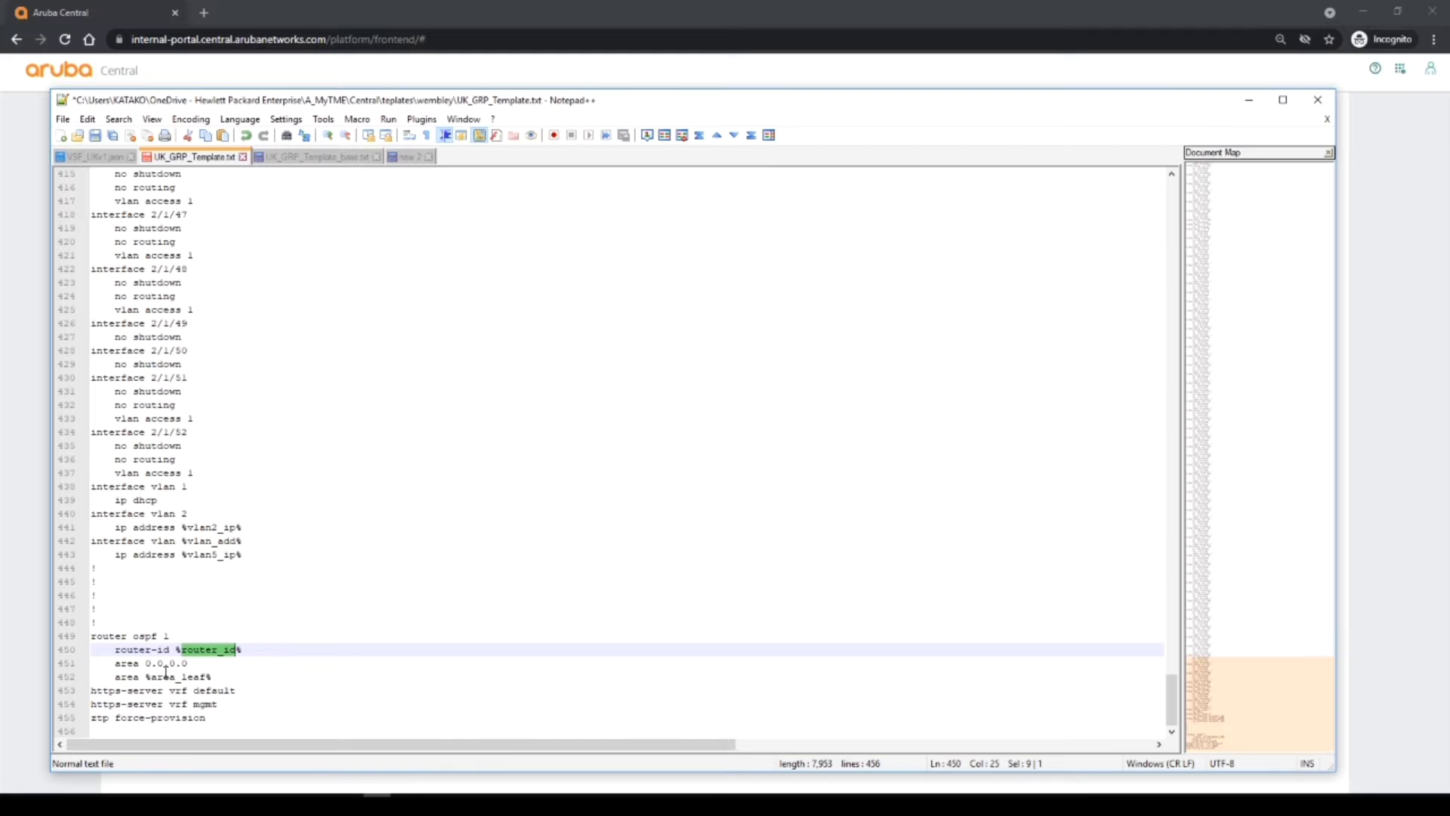
pyautogui.moveTo(115, 663); pyautogui.dragTo(189, 664)
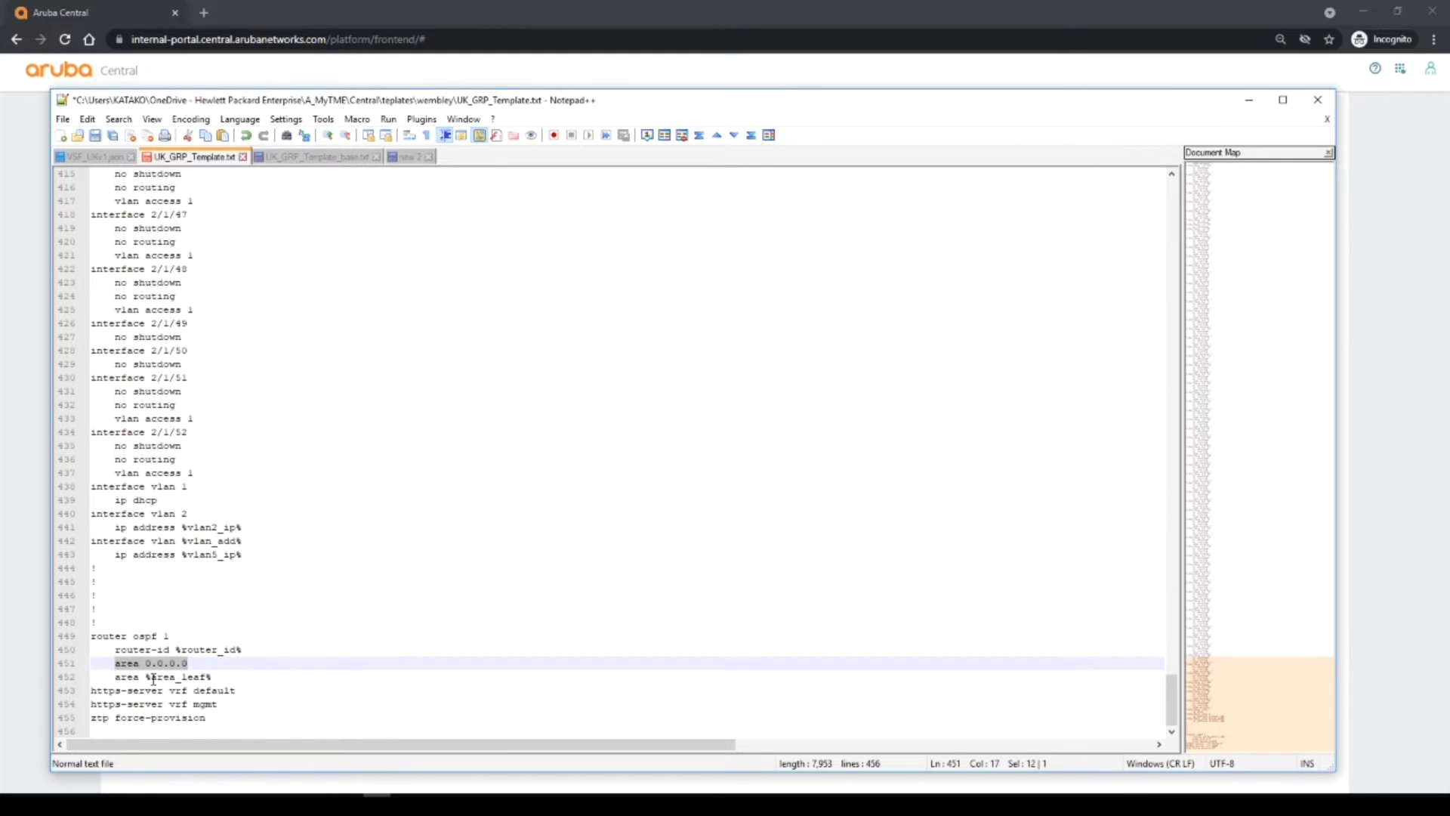
pyautogui.moveTo(151, 677); pyautogui.dragTo(210, 677)
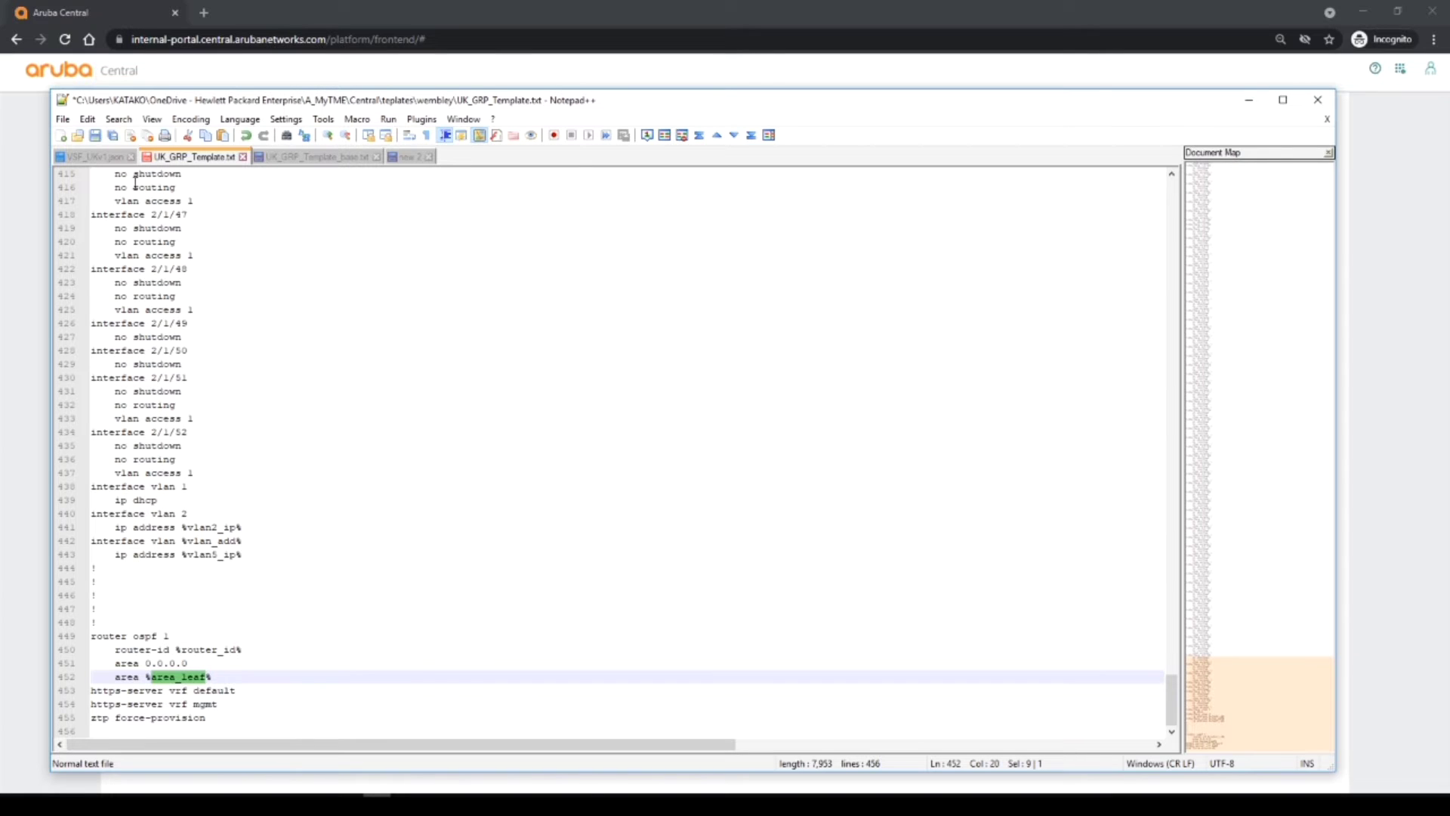
# Review VSF_UKv1.json's serial, MAC, ICH-Wembley hostname, password and area_leaf 5 values.
pyautogui.click(102, 153)
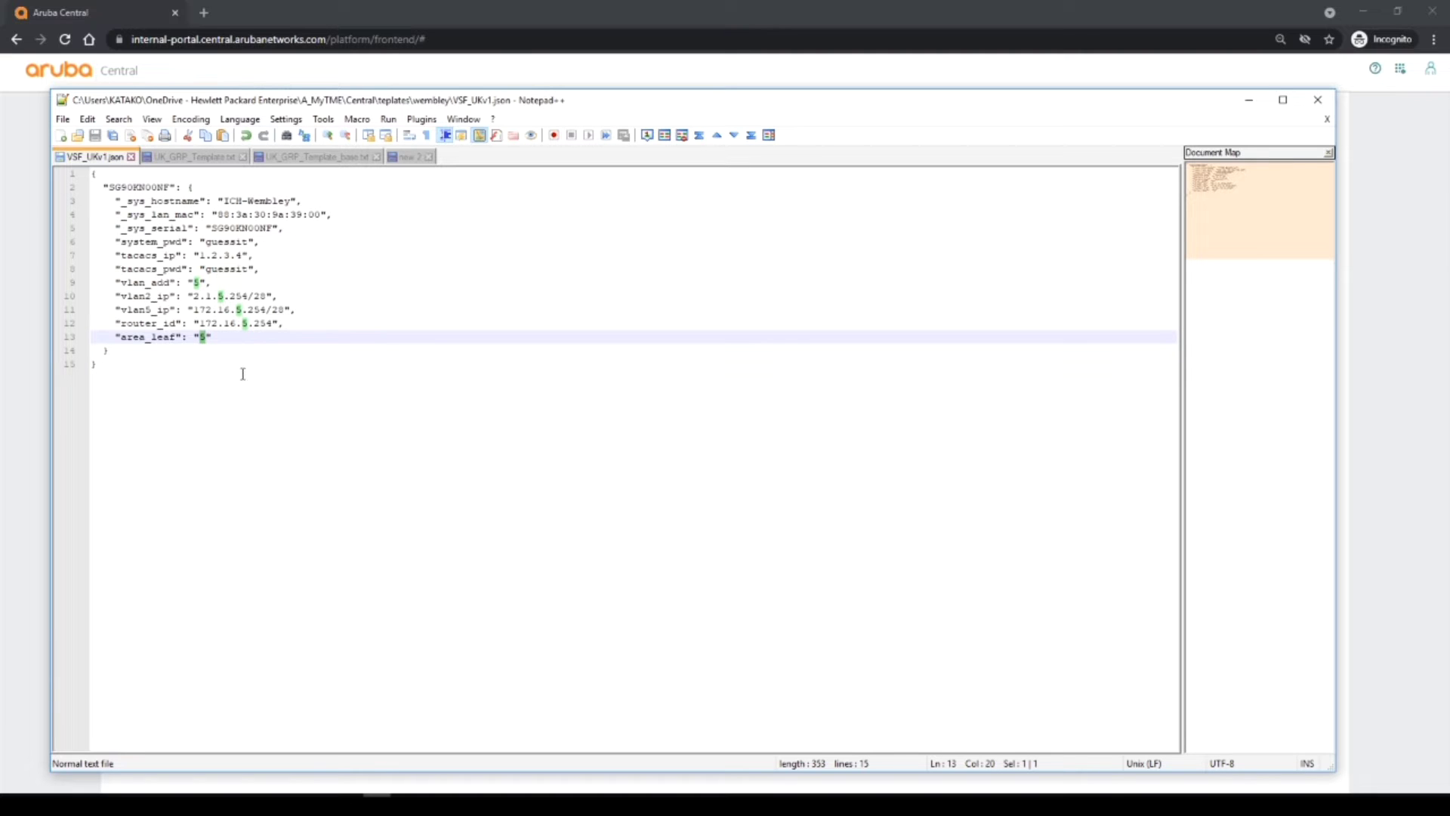
pyautogui.click(112, 186)
pyautogui.moveTo(111, 187); pyautogui.dragTo(170, 186)
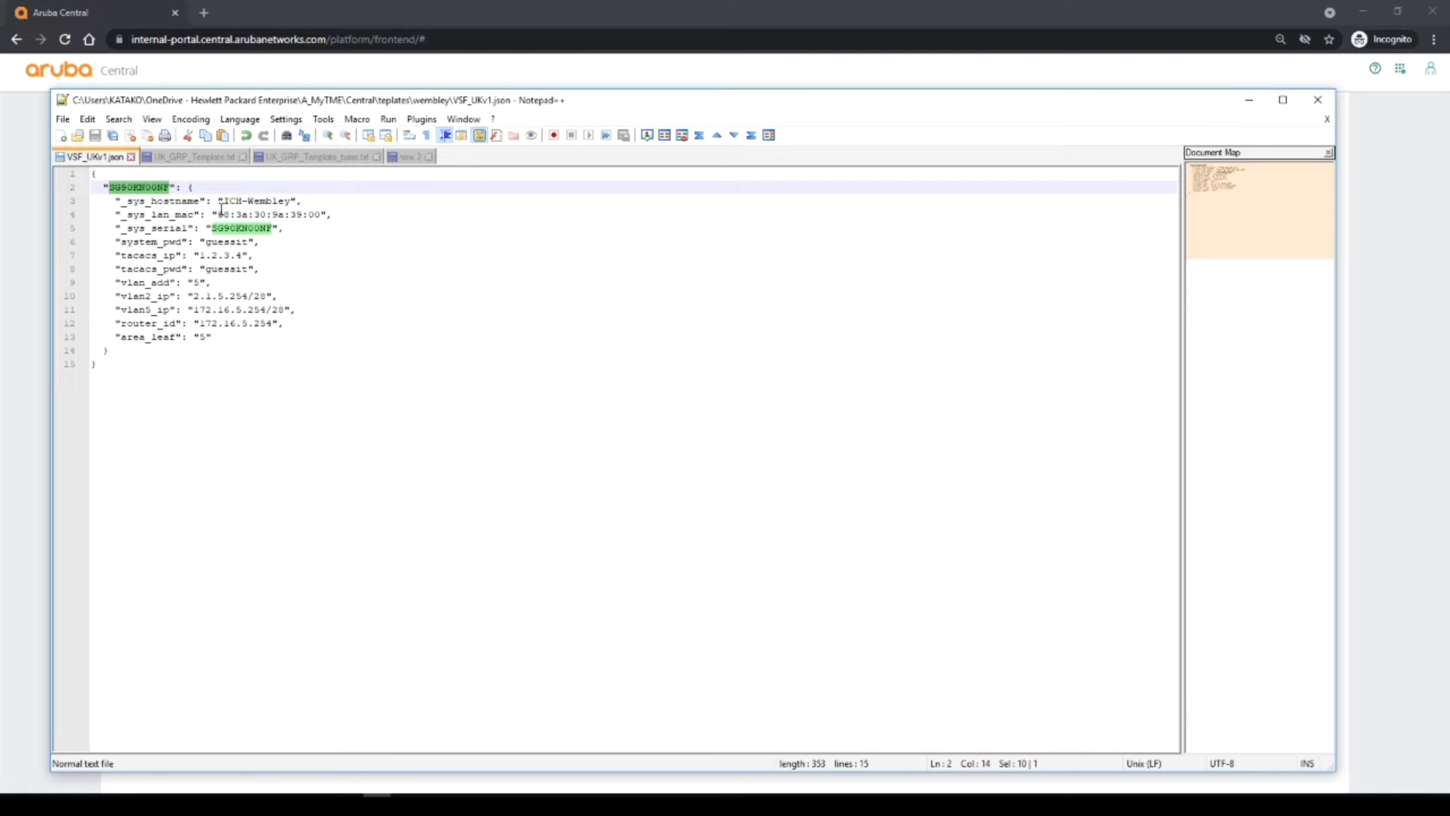
pyautogui.moveTo(220, 213); pyautogui.dragTo(327, 214)
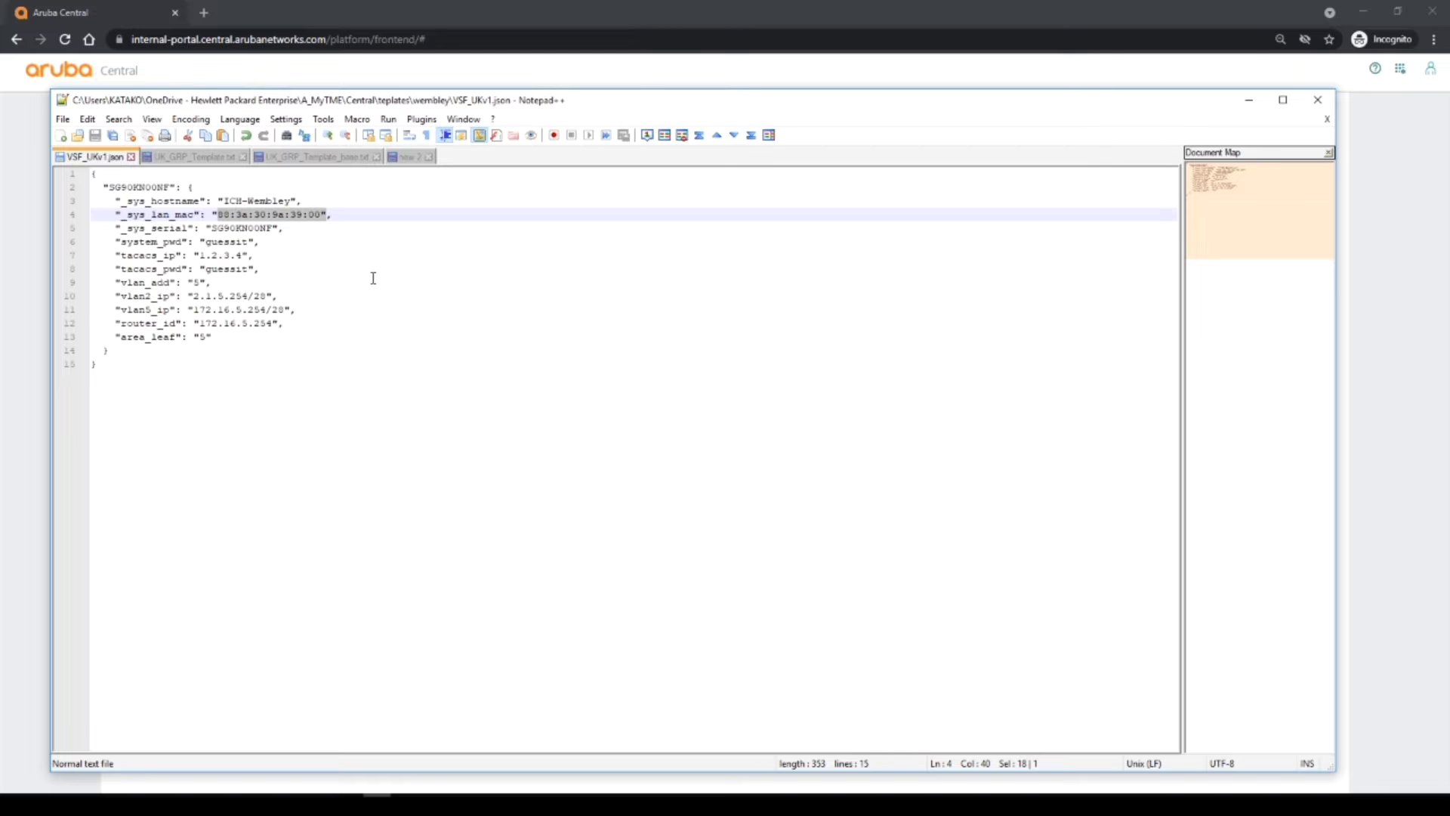
pyautogui.moveTo(225, 200); pyautogui.dragTo(286, 200)
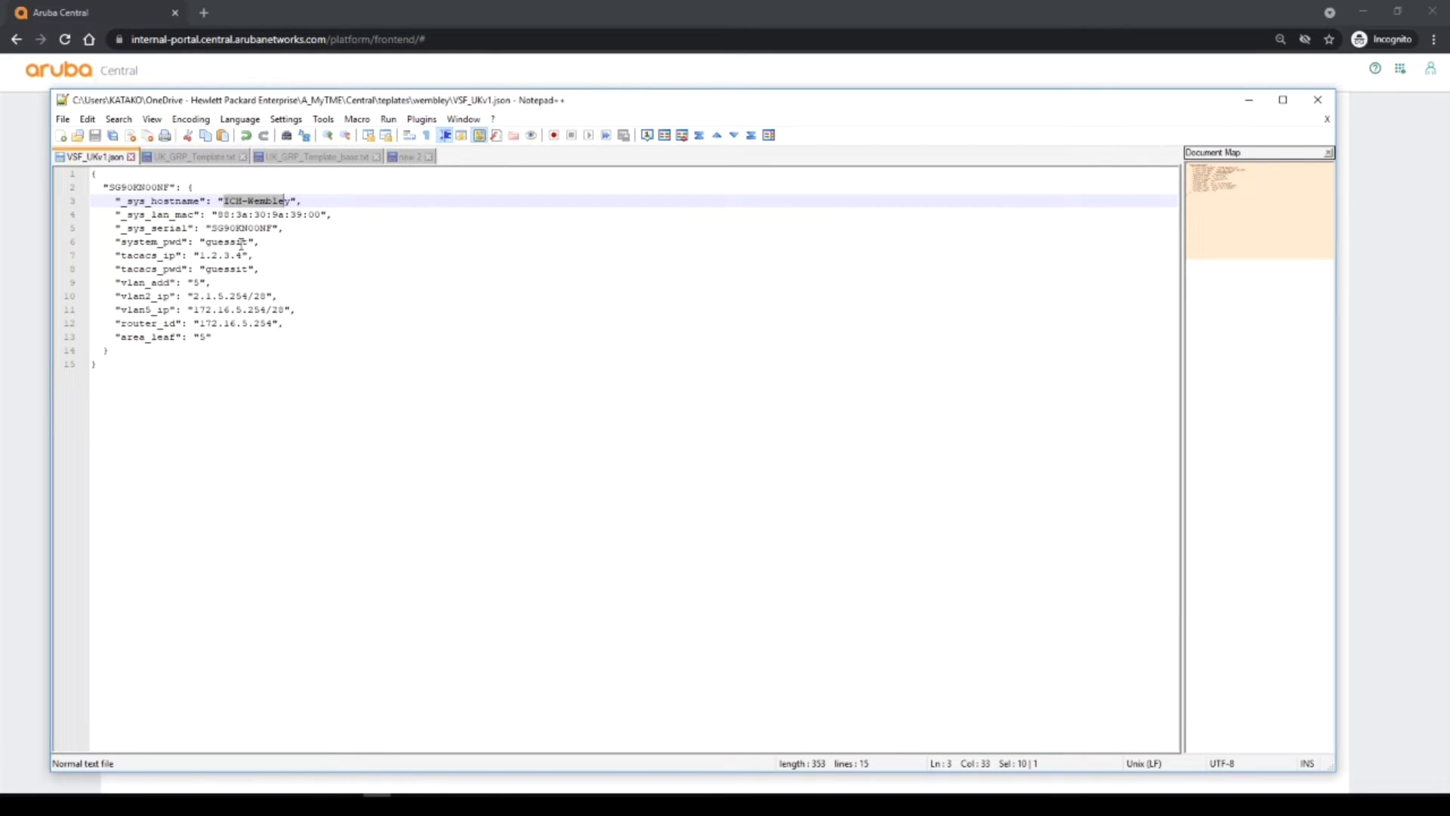
pyautogui.moveTo(205, 242); pyautogui.dragTo(259, 323)
pyautogui.doubleClick(200, 336)
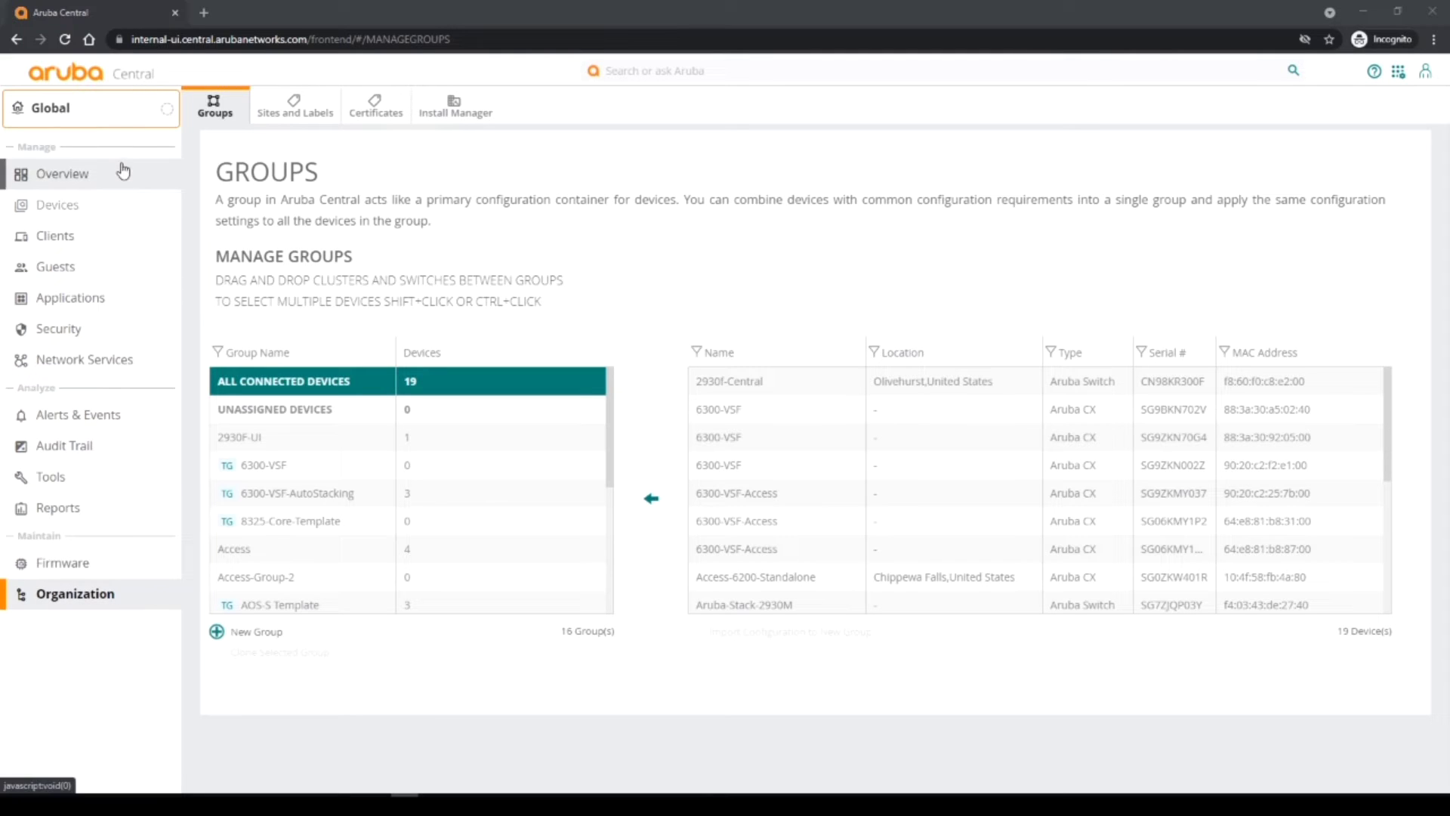
# Start a new group named vsf-6300-england-demo and make it a switch template group.
pyautogui.moveTo(600, 510)
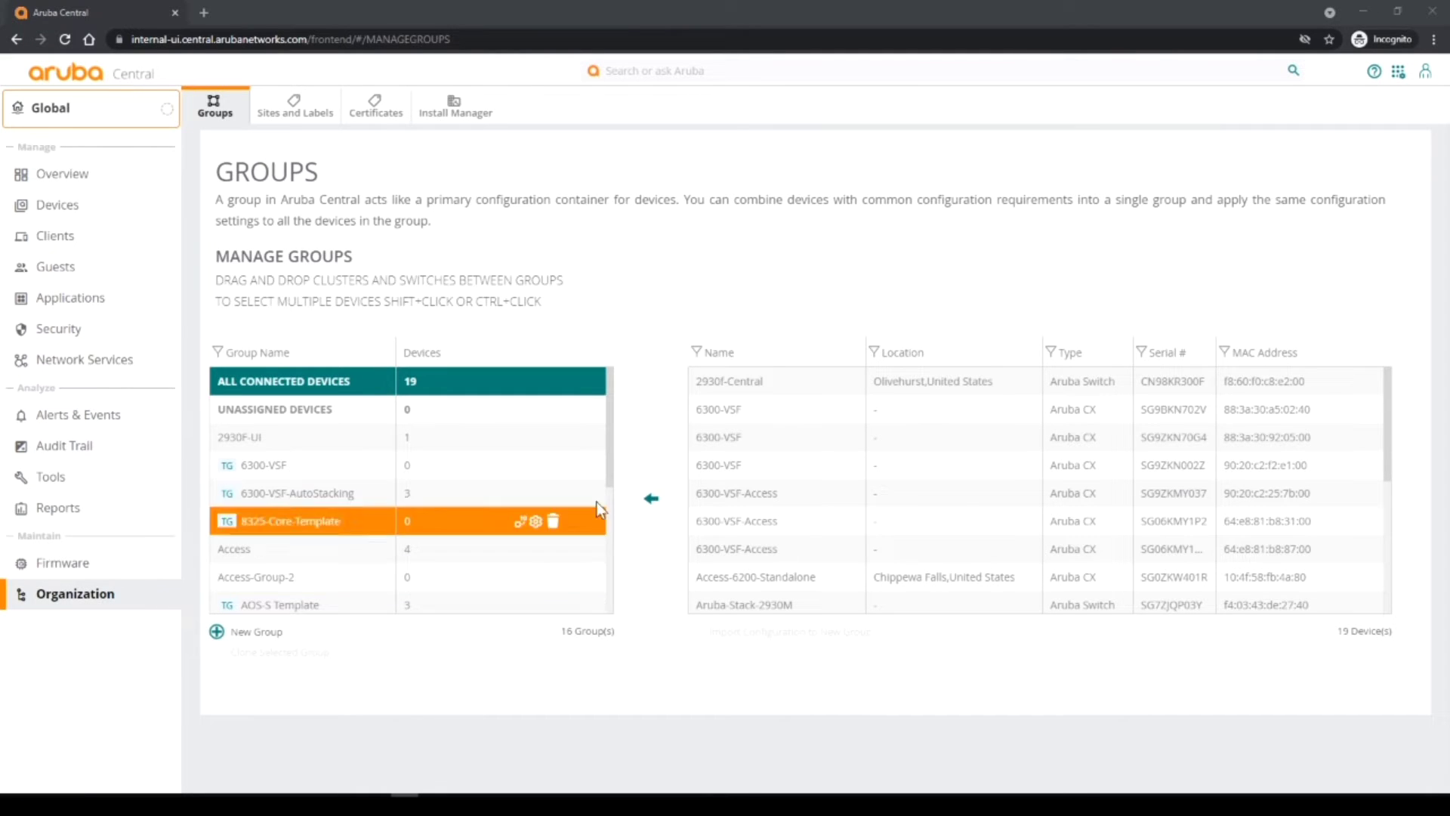
pyautogui.moveTo(608, 463); pyautogui.dragTo(602, 635)
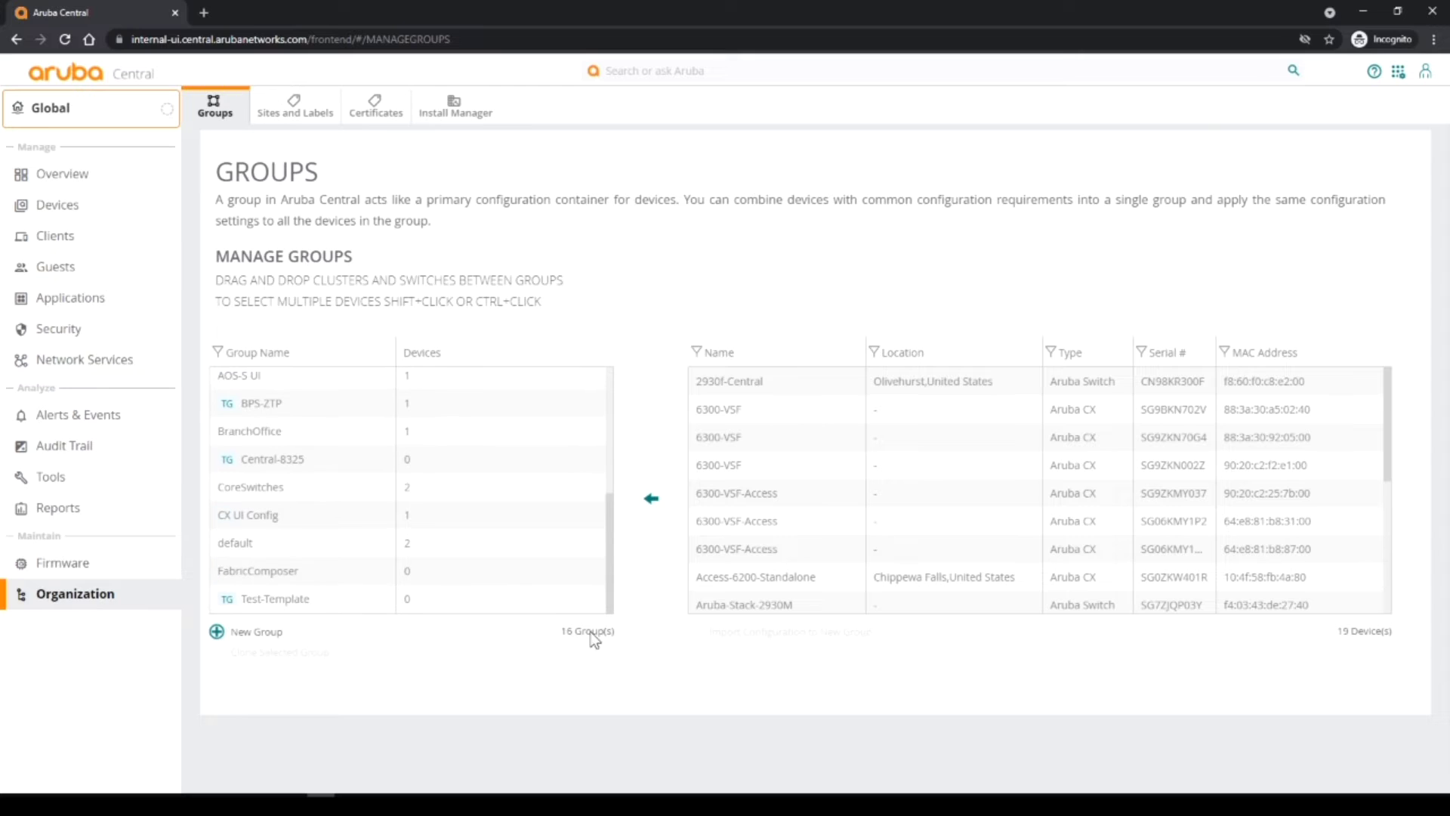
pyautogui.click(266, 631)
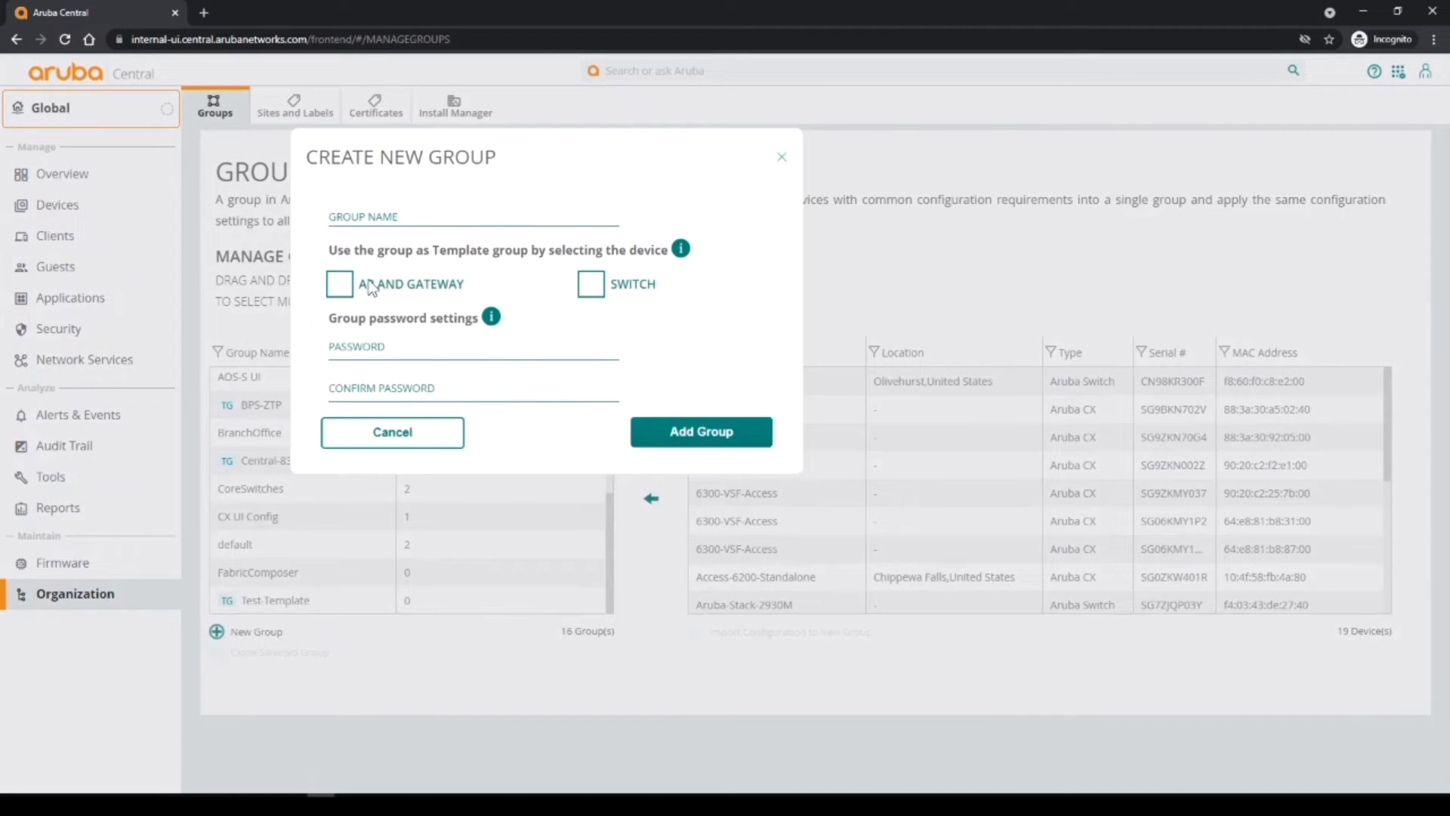
pyautogui.click(349, 218)
pyautogui.write('vsf-6300')
pyautogui.write('-engl')
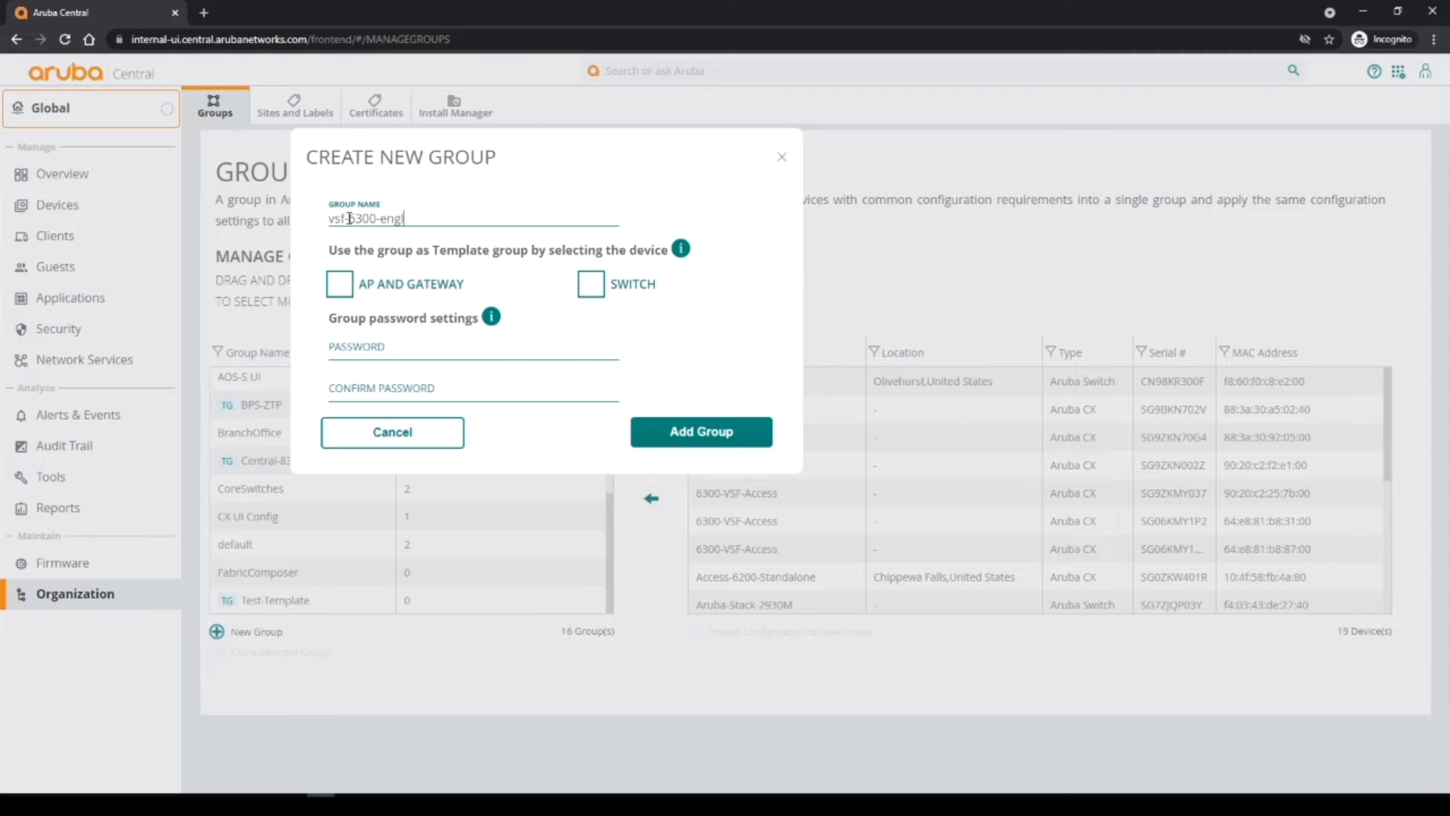
pyautogui.write('and-demo')
pyautogui.click(592, 286)
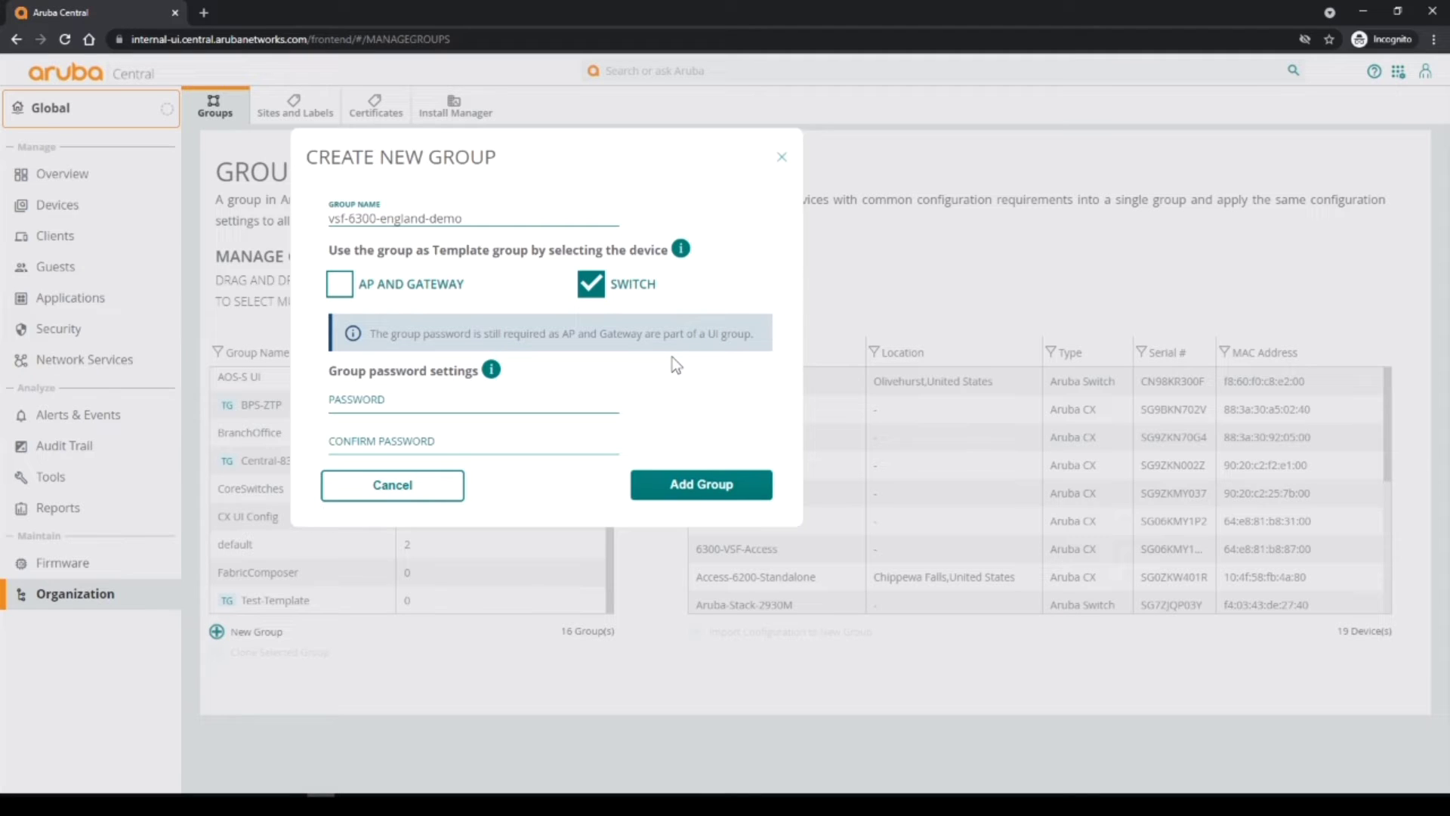
# Enter and confirm the group password, then add the group.
pyautogui.click(425, 397)
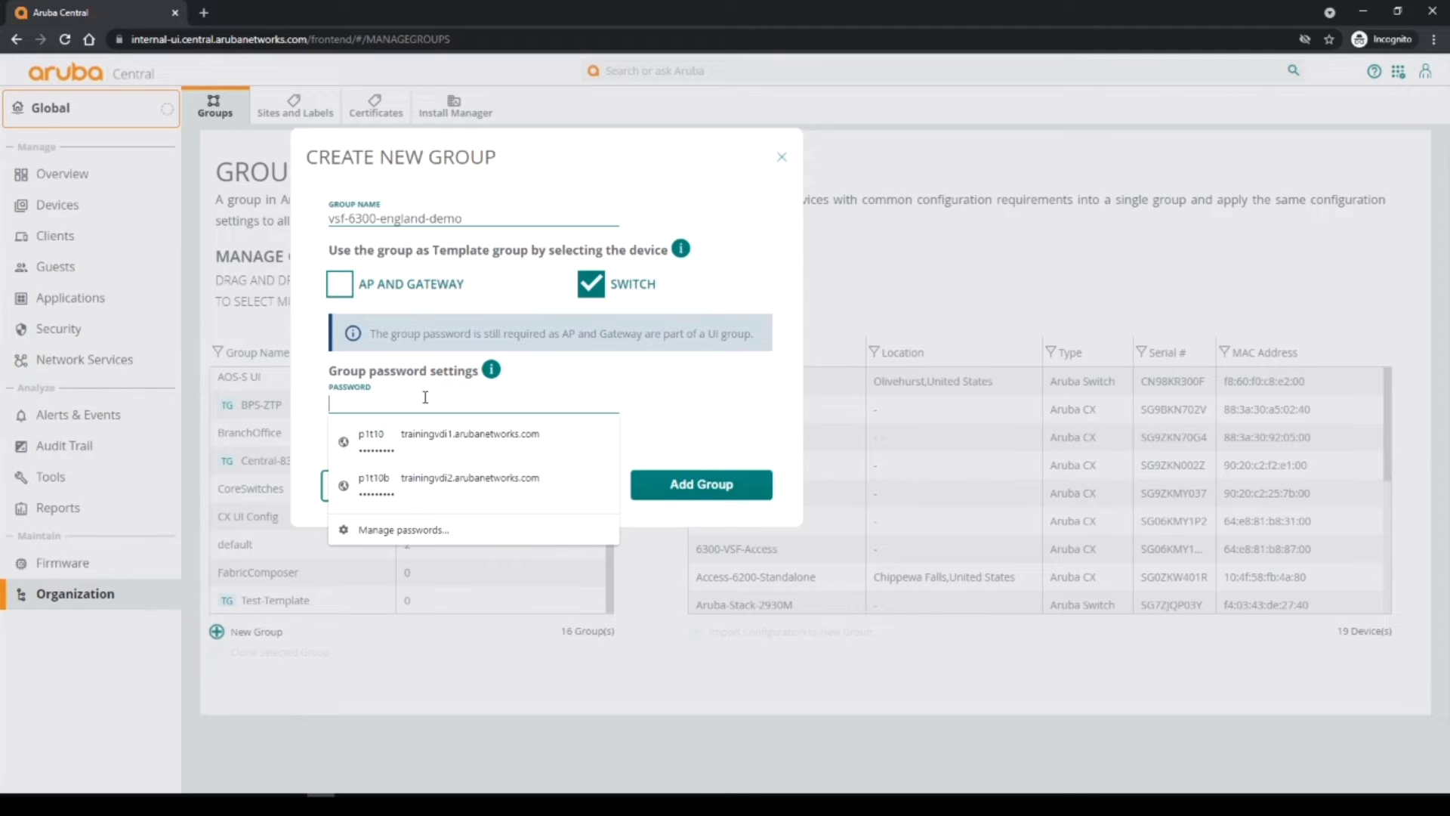
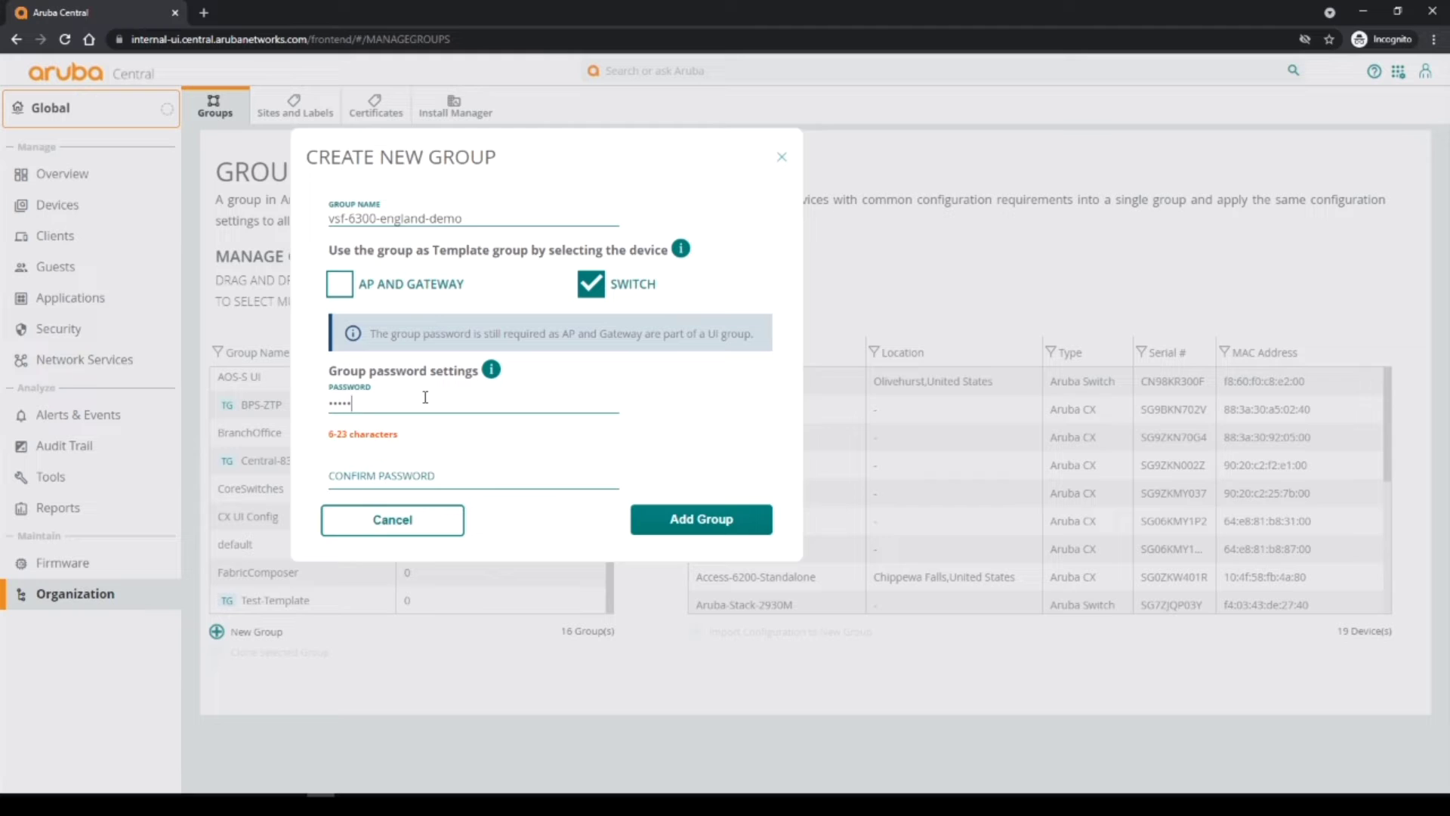
pyautogui.click(358, 446)
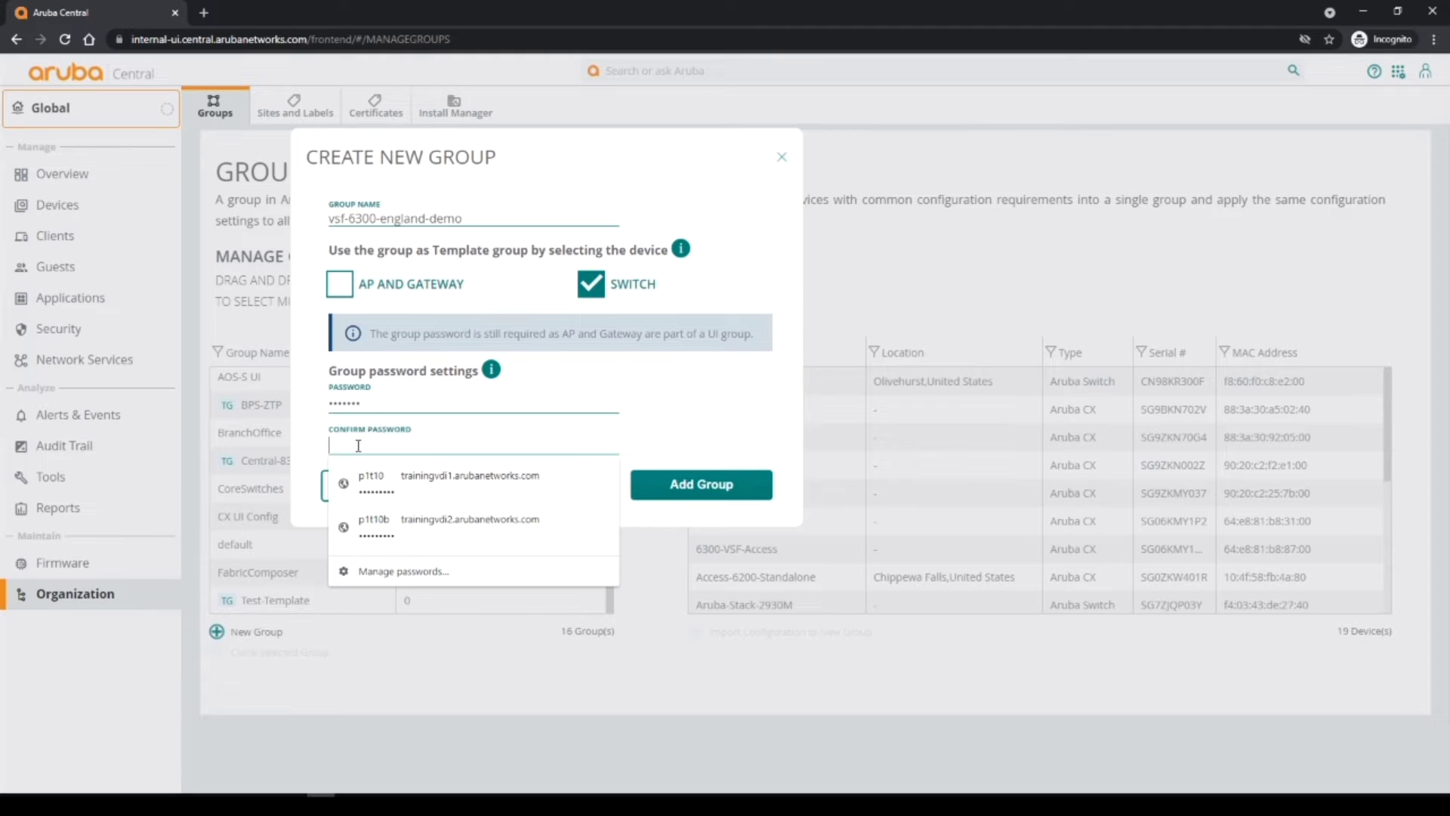
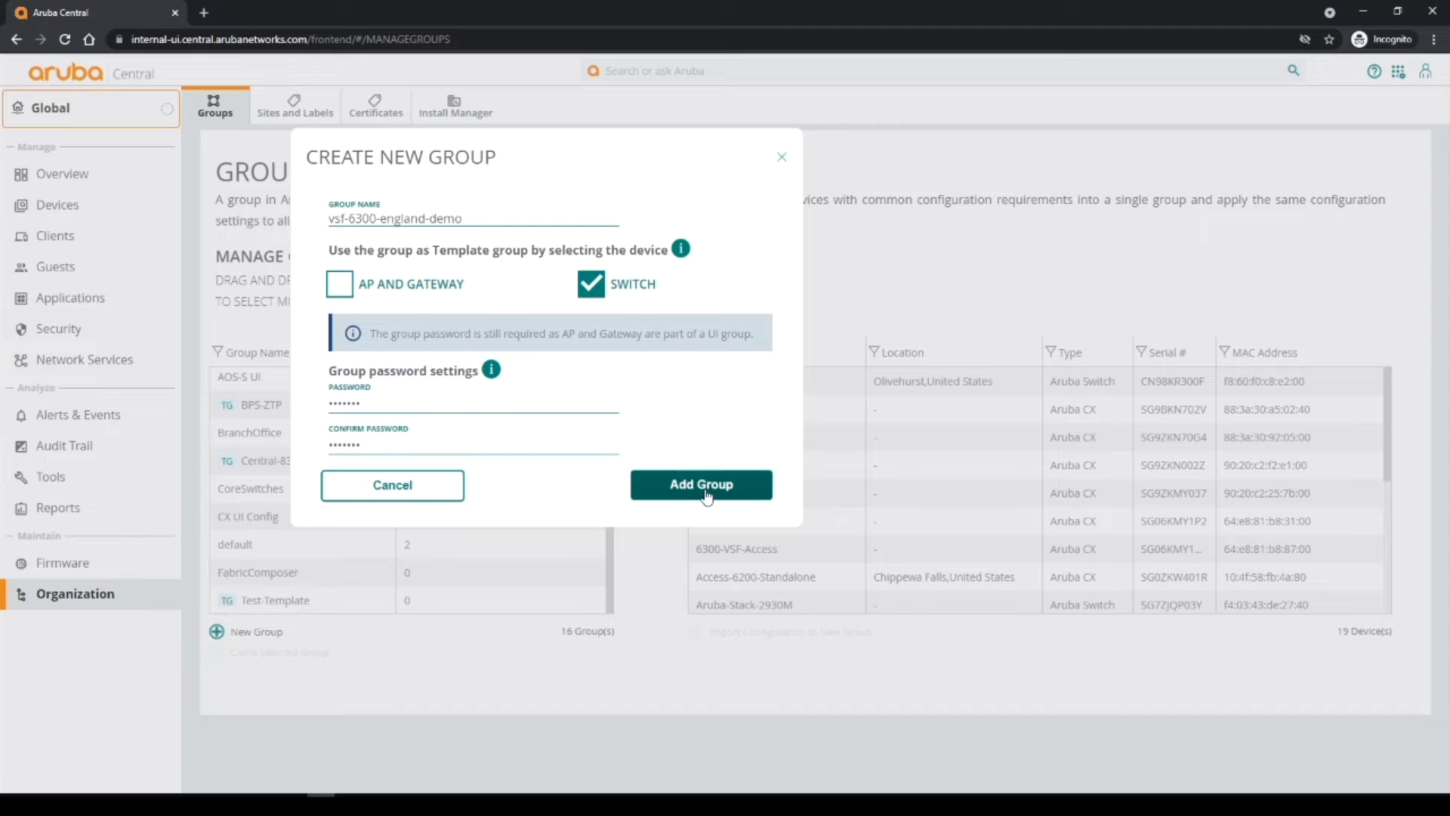
pyautogui.click(706, 487)
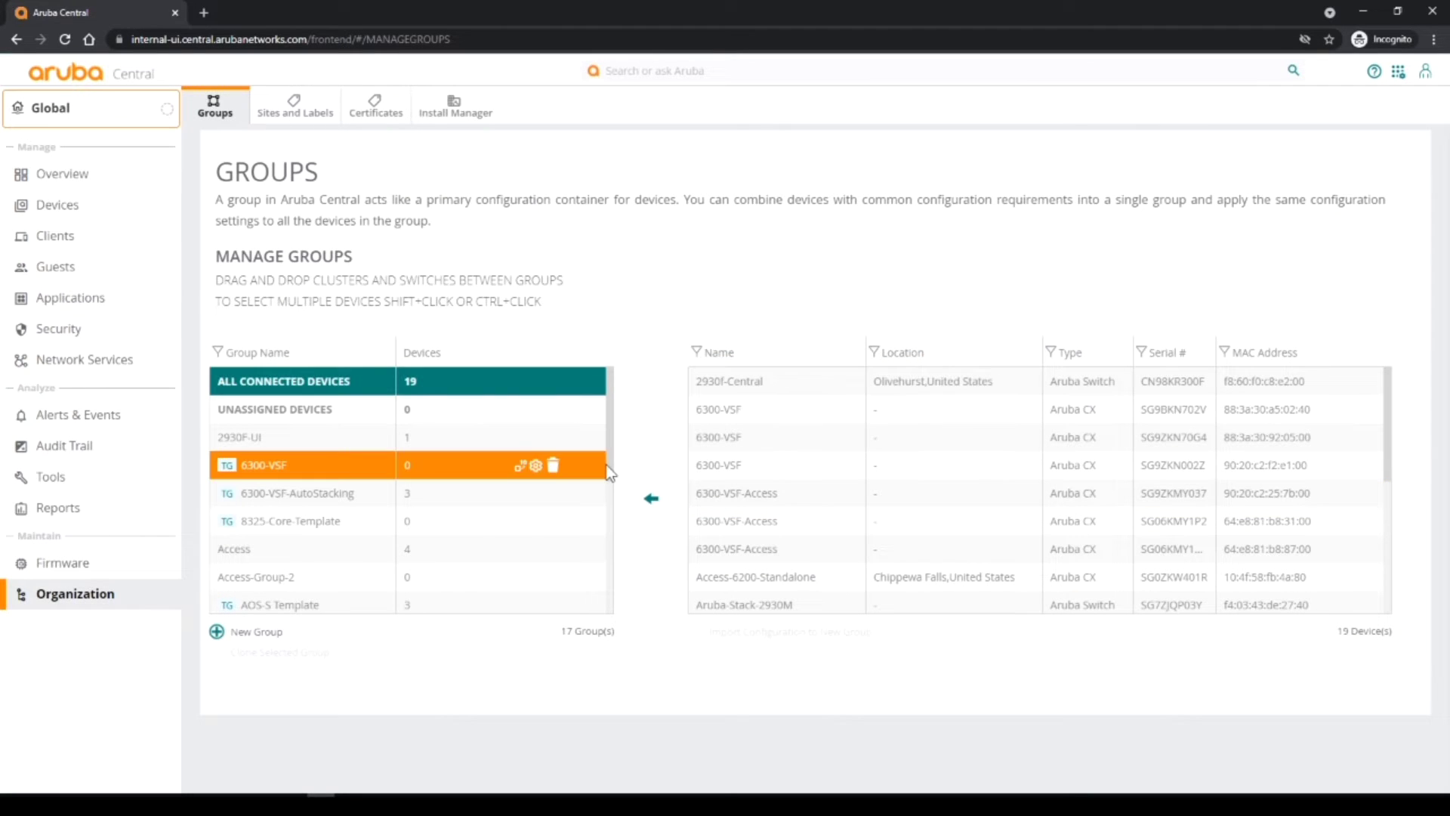
# Open the vsf-6300-england-demo group's Switches configuration at its Templates page.
pyautogui.moveTo(611, 471); pyautogui.dragTo(592, 612)
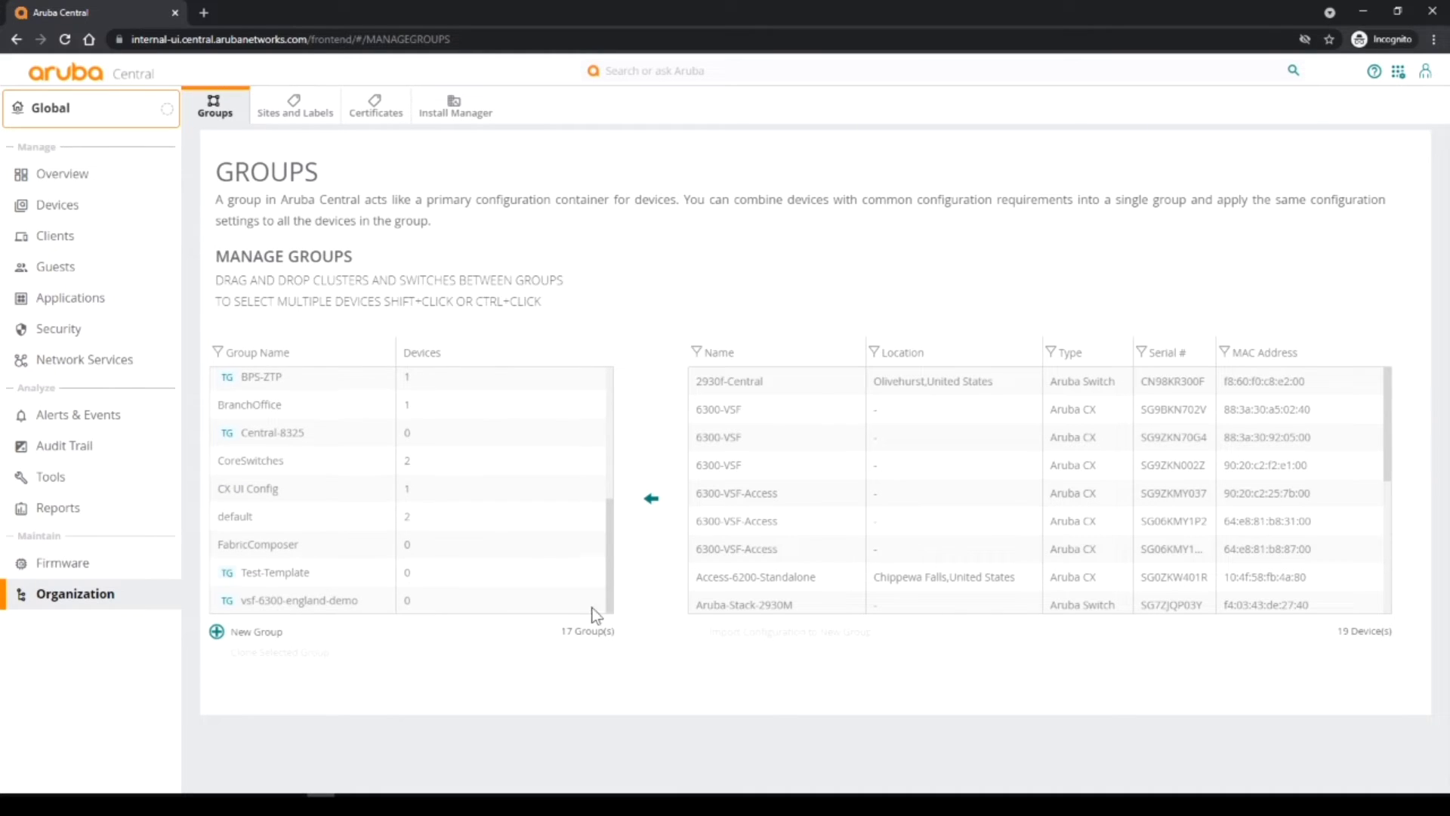
pyautogui.click(332, 599)
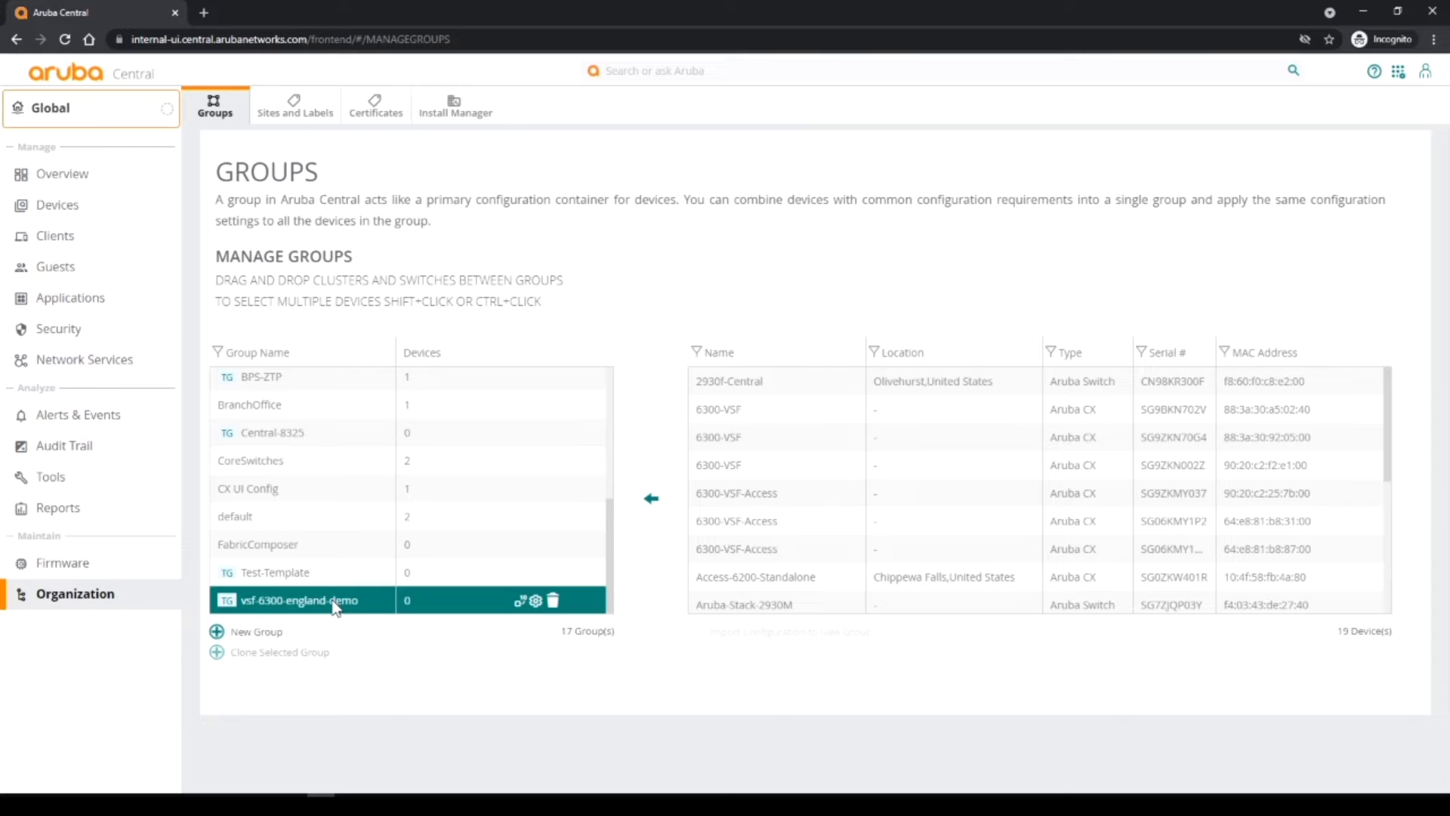
pyautogui.click(536, 603)
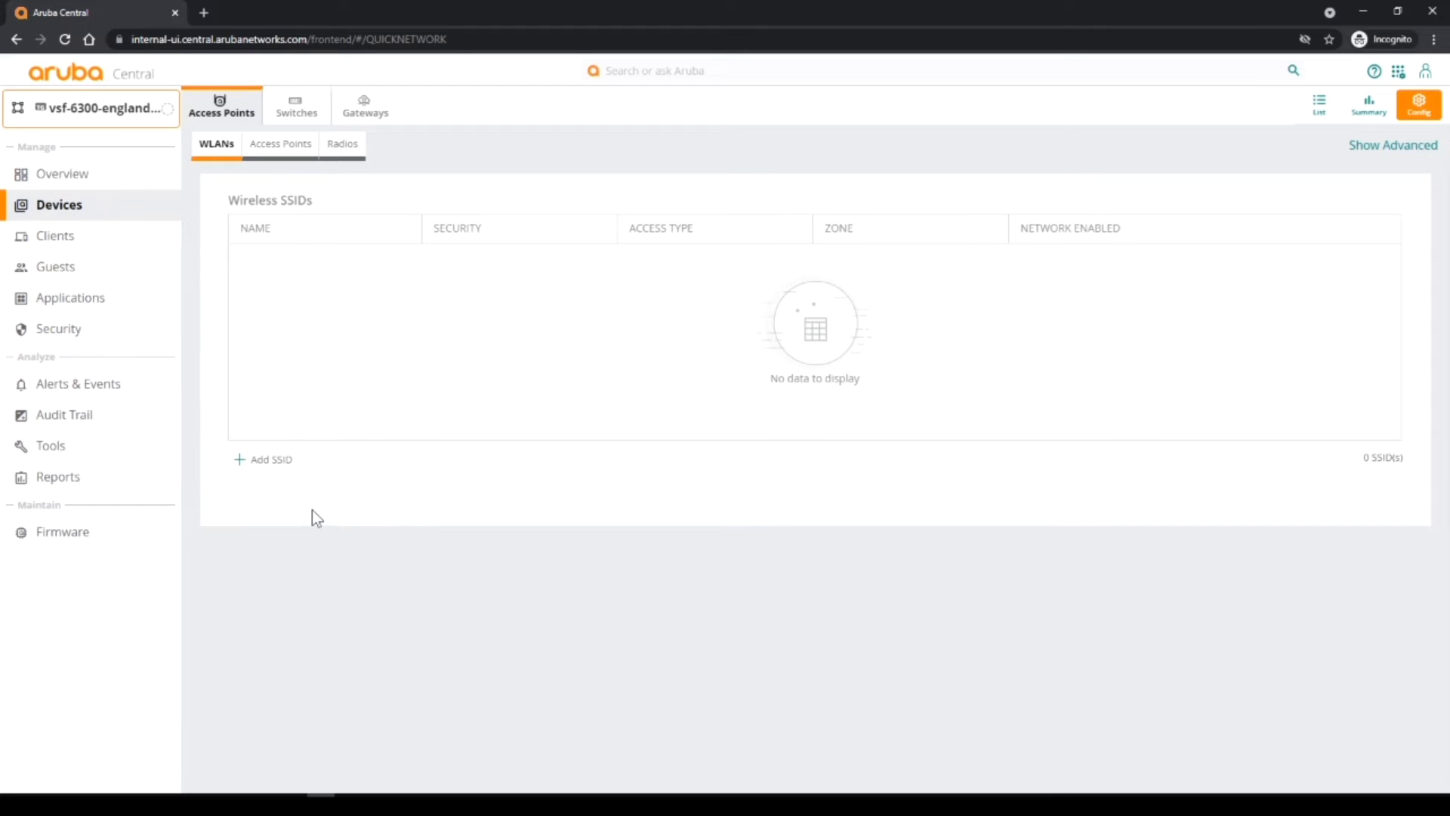
pyautogui.click(299, 105)
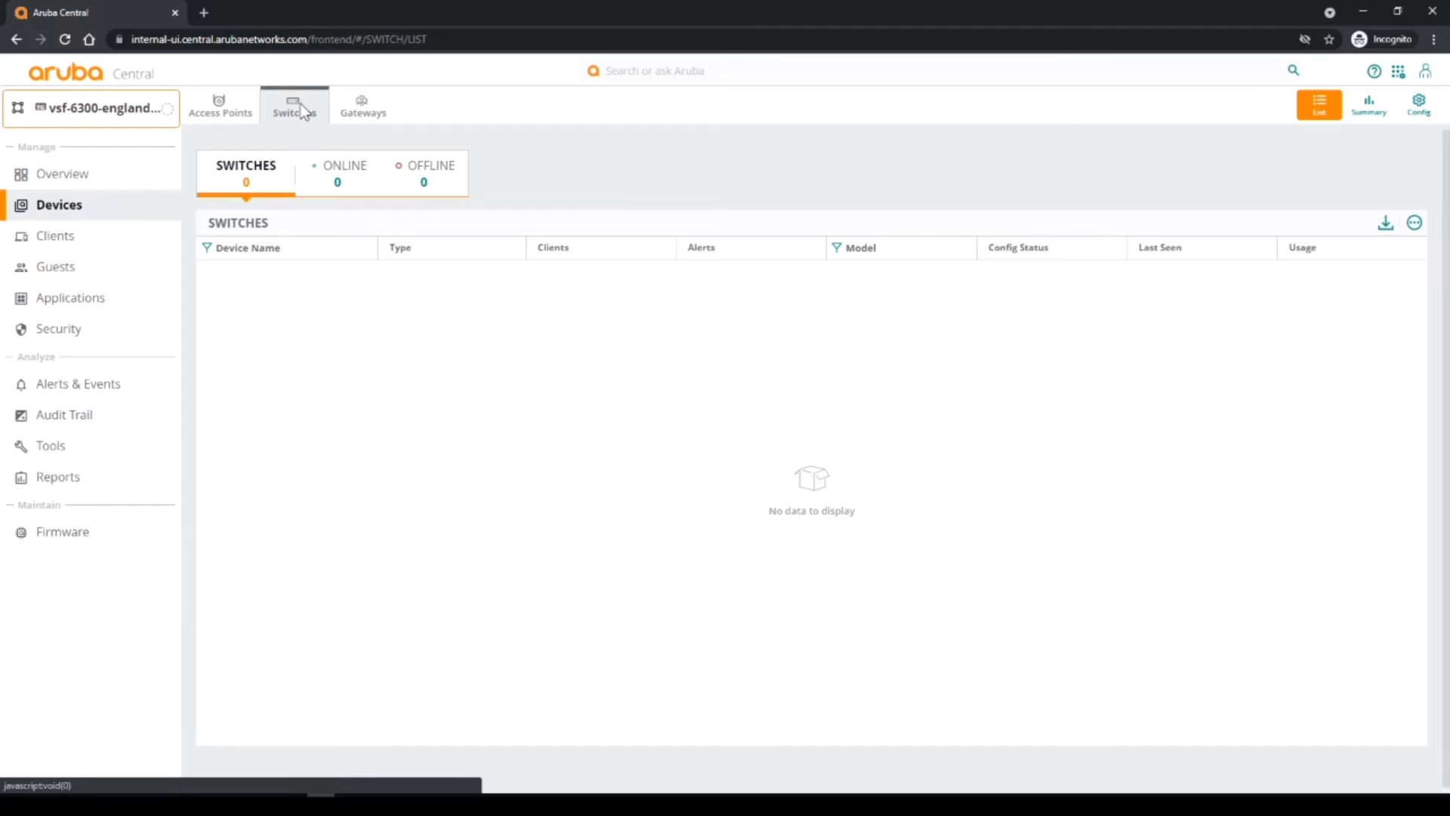
pyautogui.click(1423, 107)
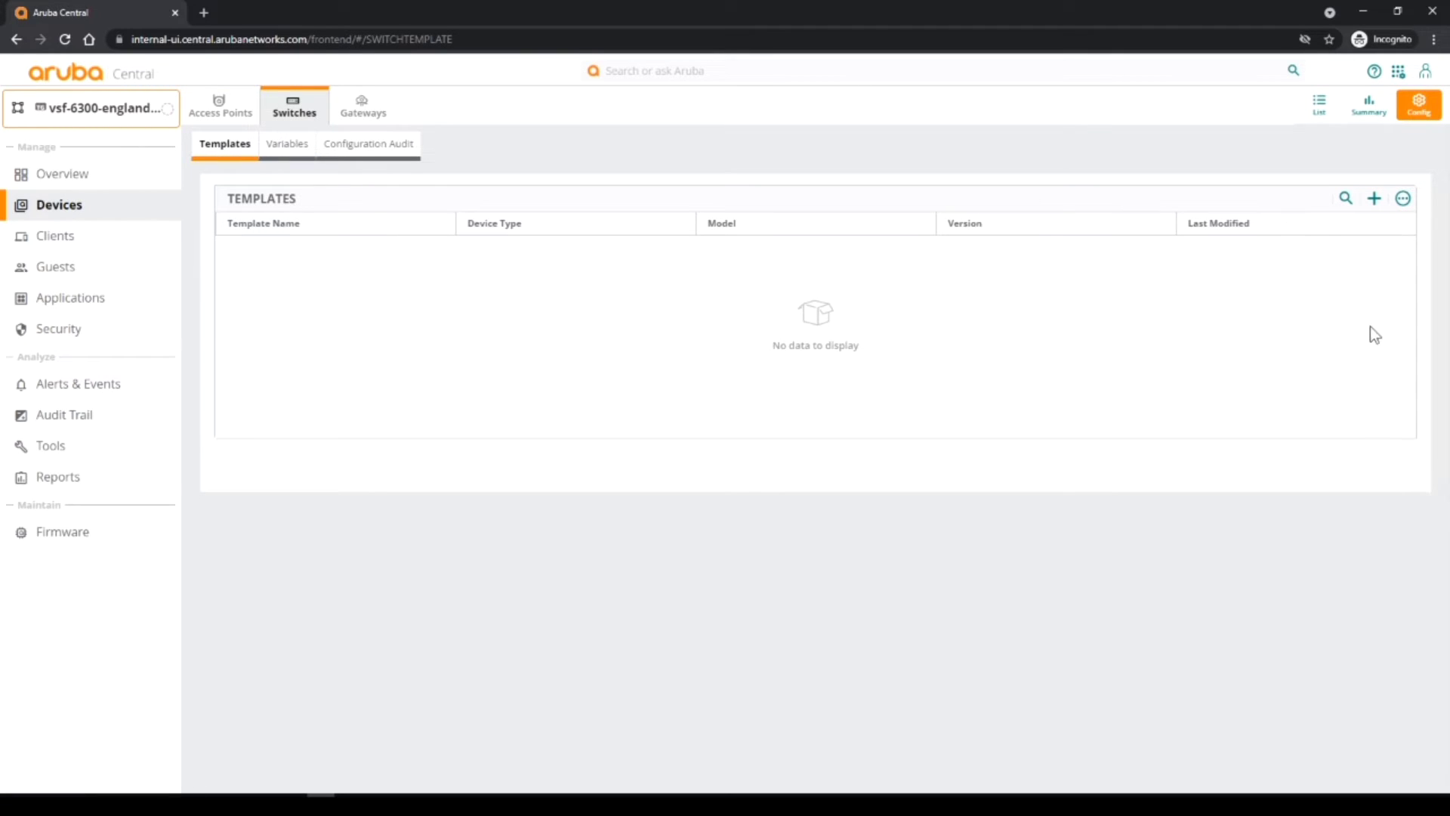
# Add template vsf-6300-england-demo for Aruba CX model 6300, part name and version ALL.
pyautogui.click(1375, 199)
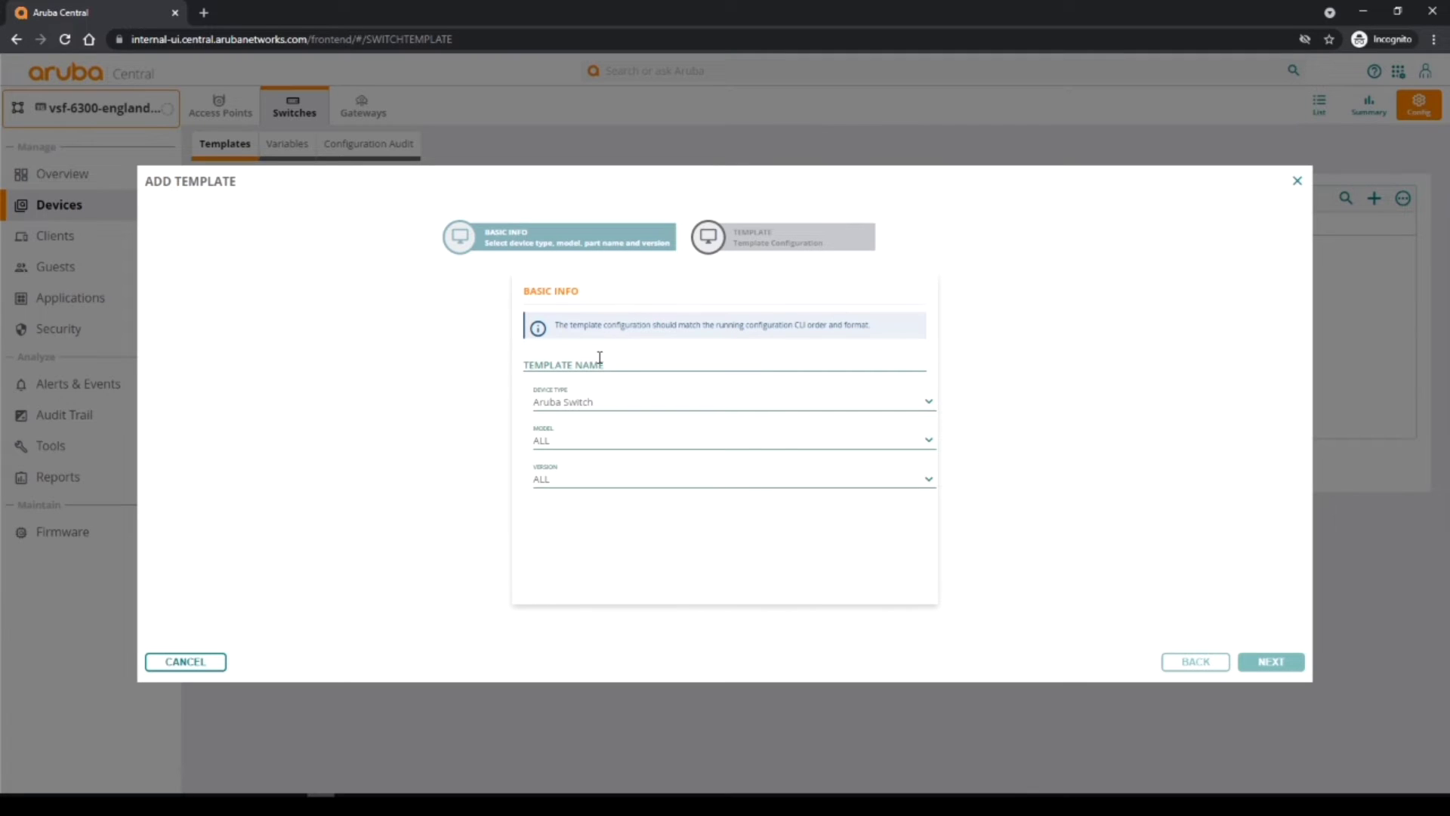
pyautogui.click(600, 359)
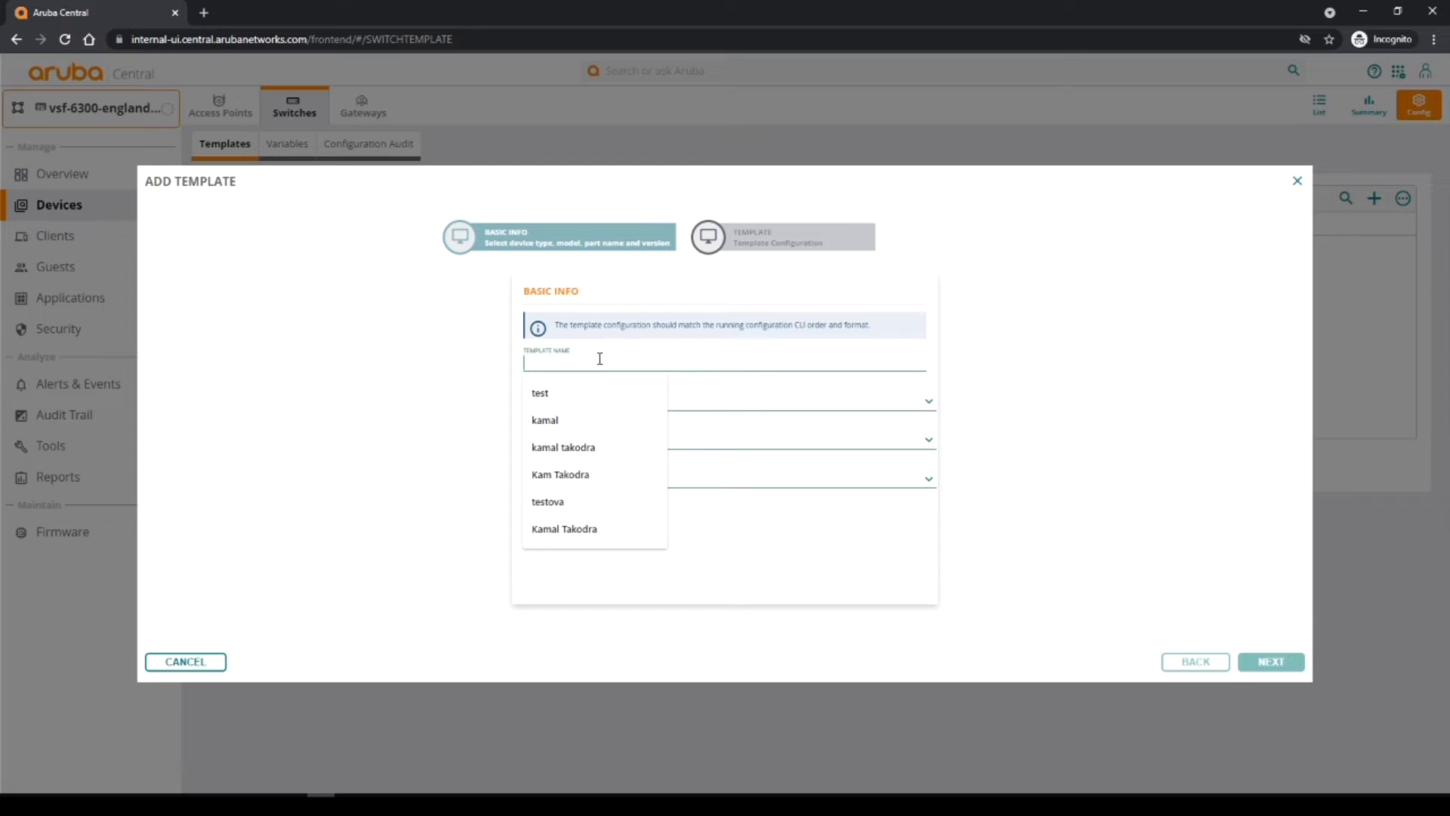
pyautogui.write('vs')
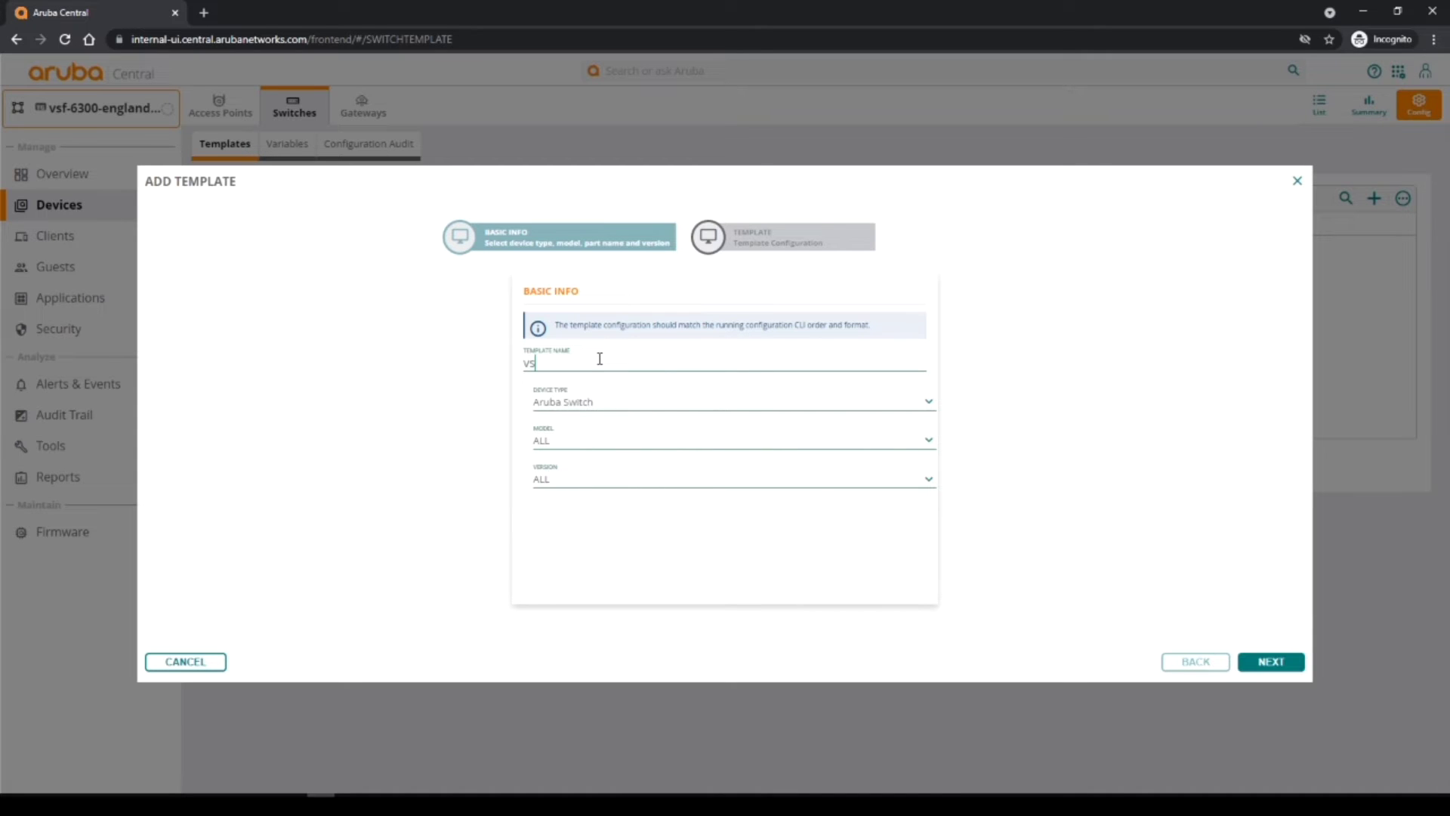
pyautogui.write('f-6300-england-demo')
pyautogui.click(929, 403)
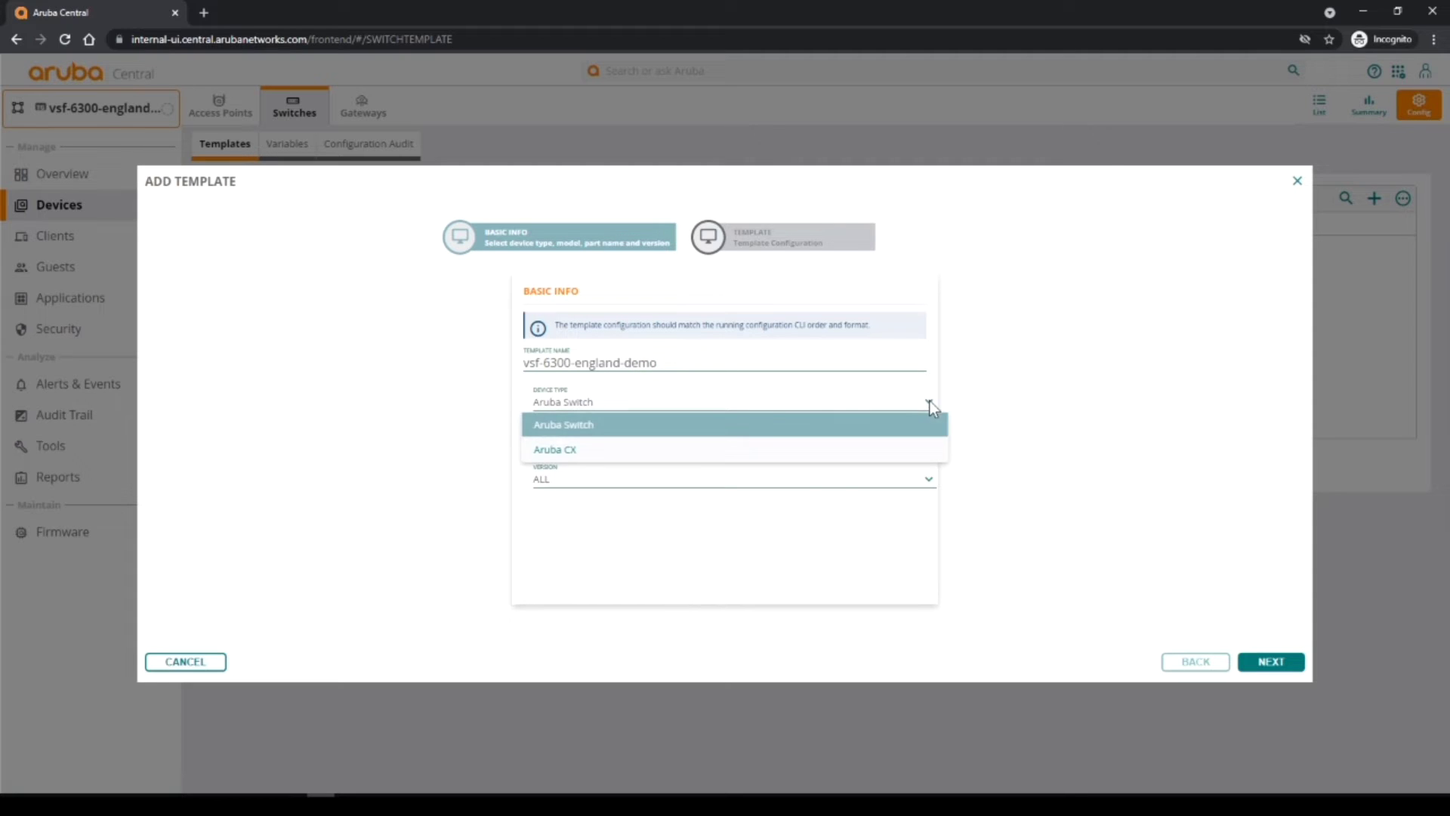
pyautogui.click(669, 451)
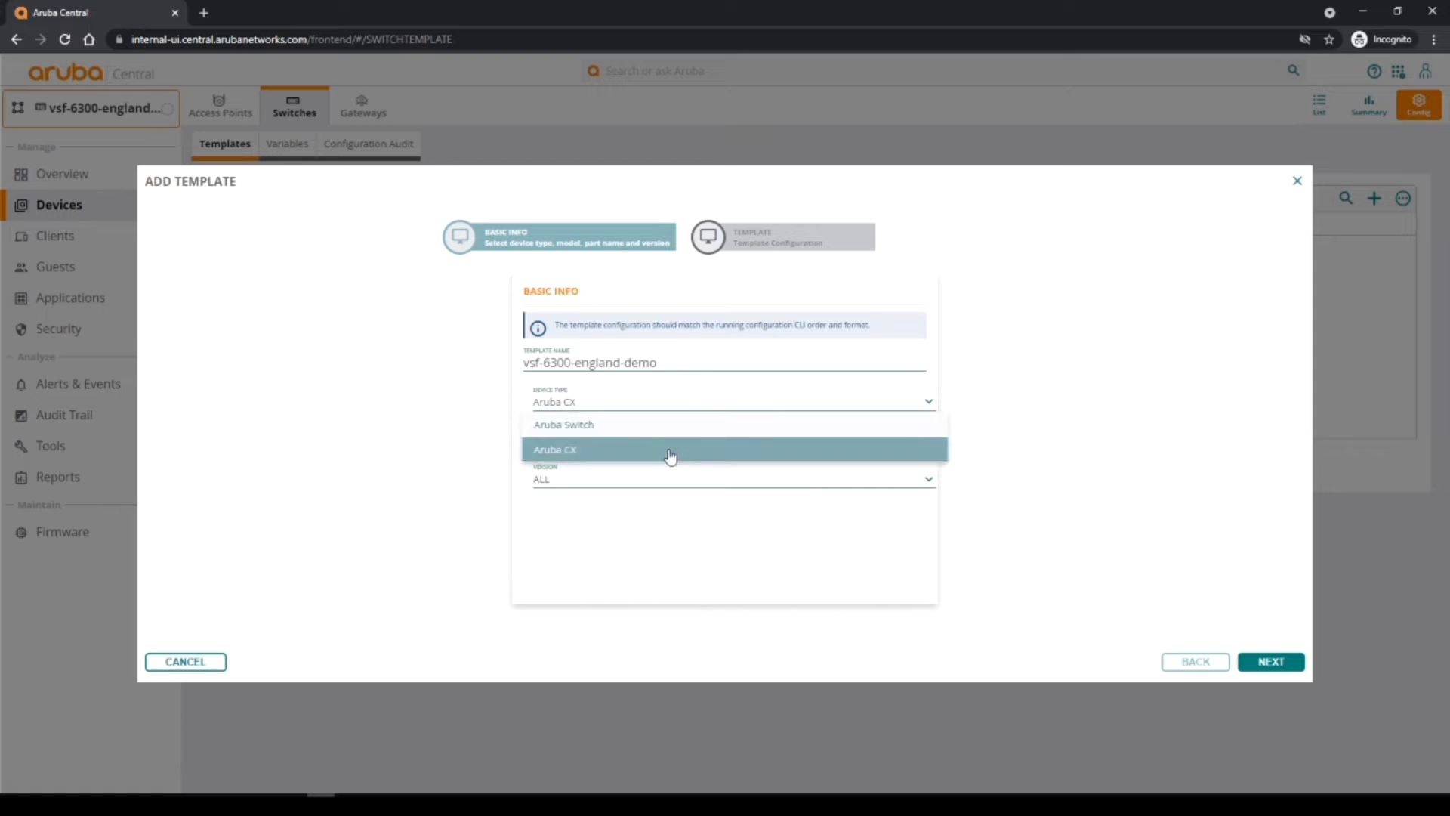
pyautogui.click(927, 444)
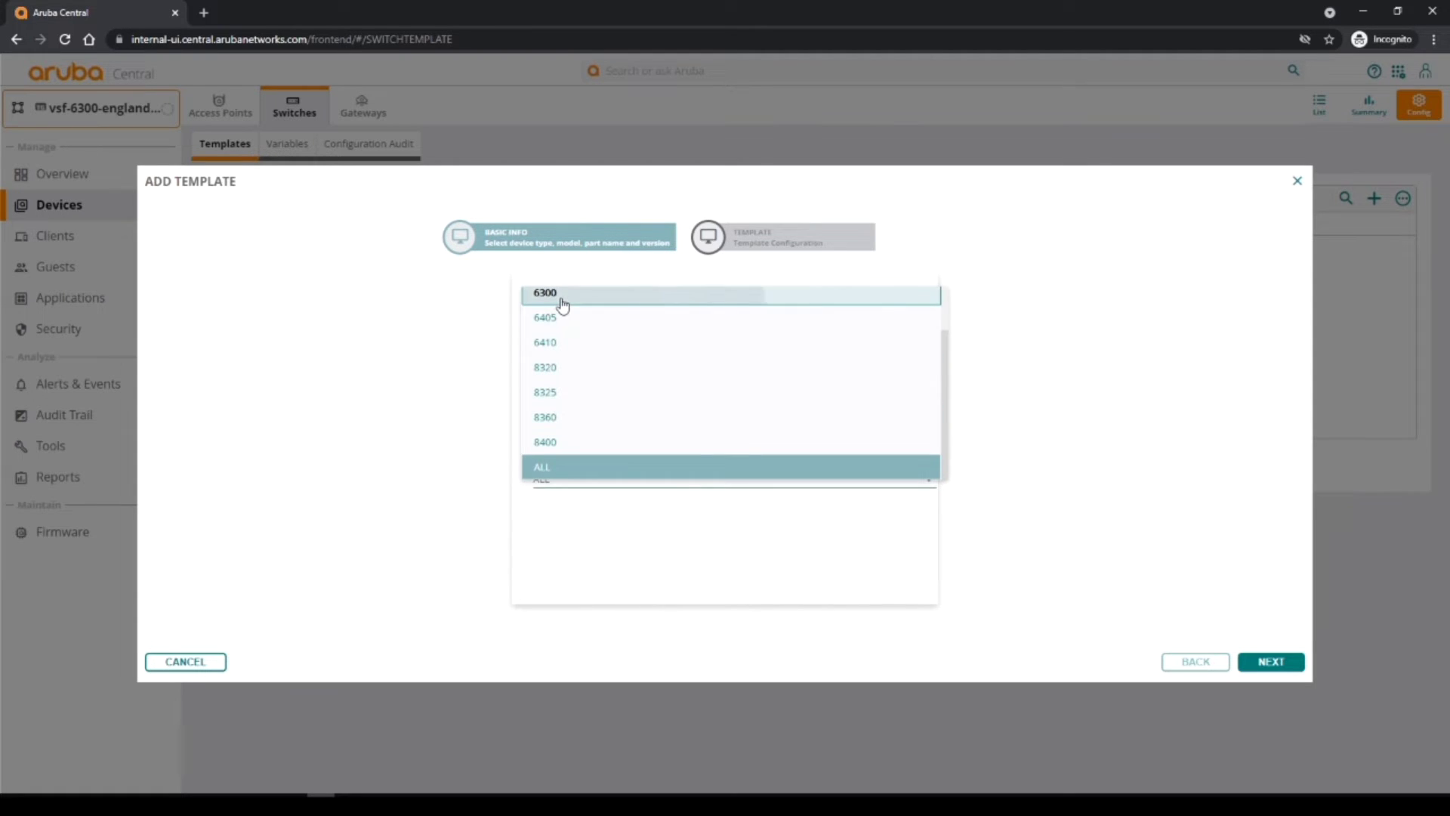
pyautogui.click(563, 302)
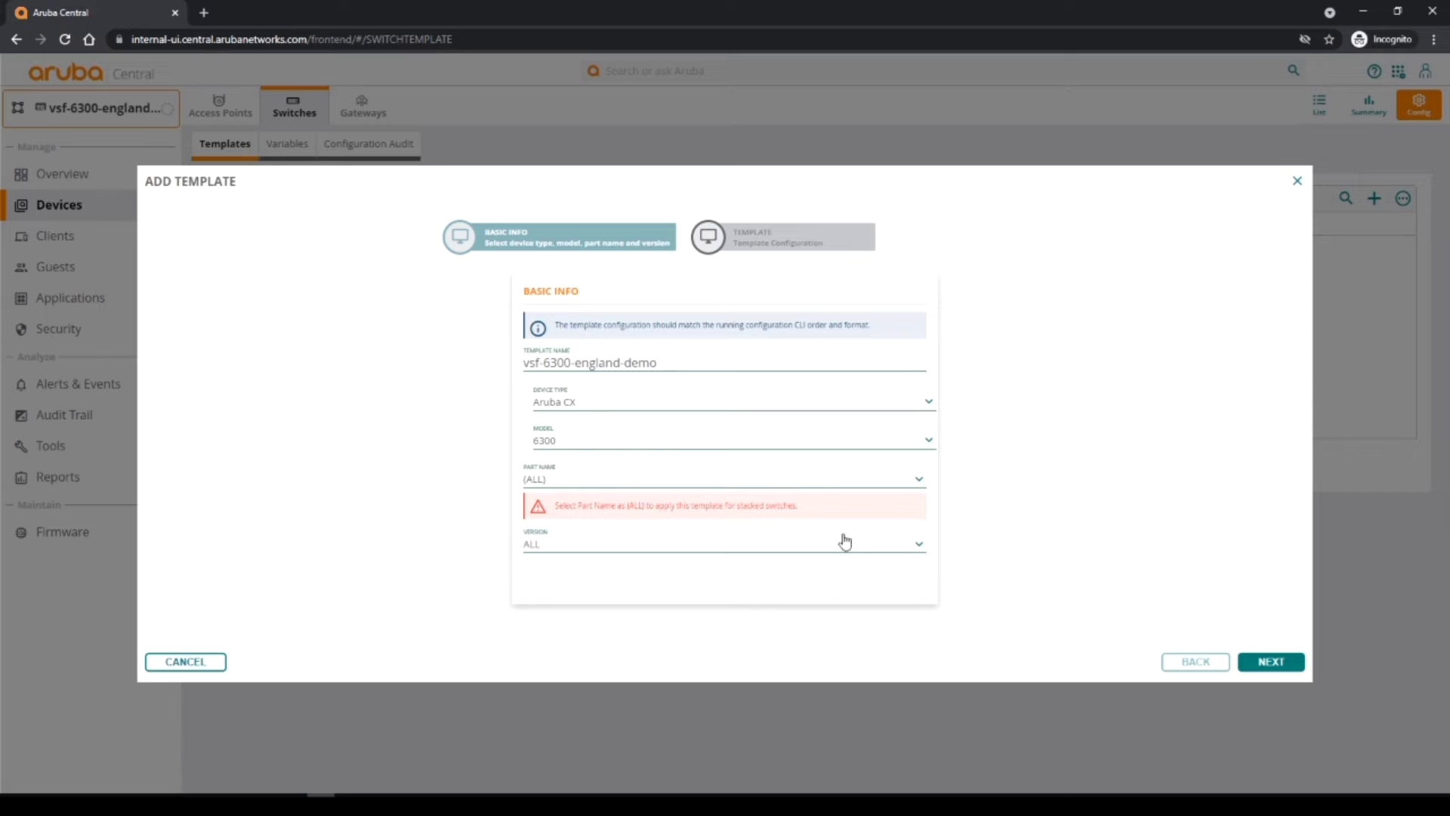
pyautogui.click(920, 484)
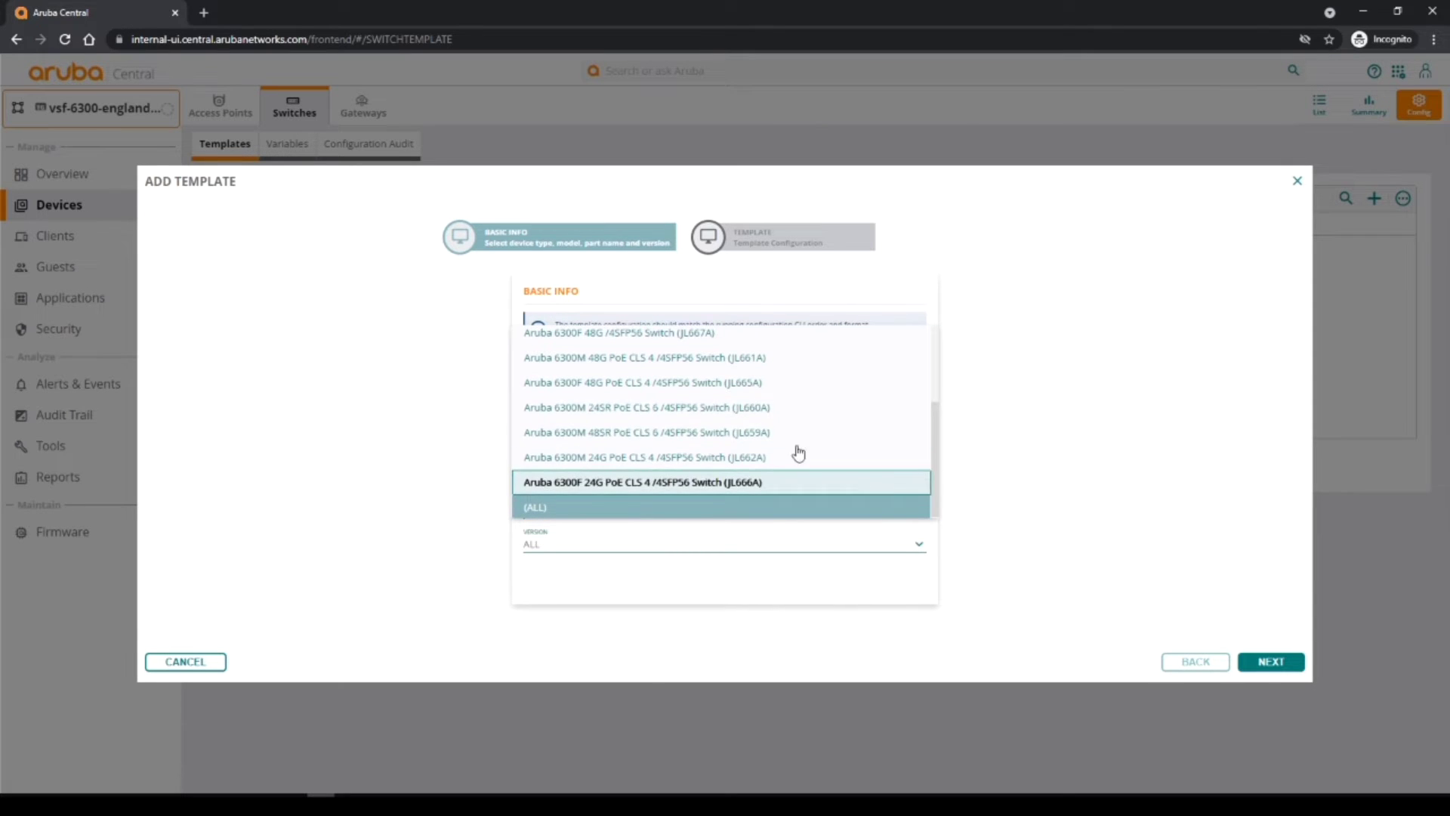
pyautogui.click(1024, 542)
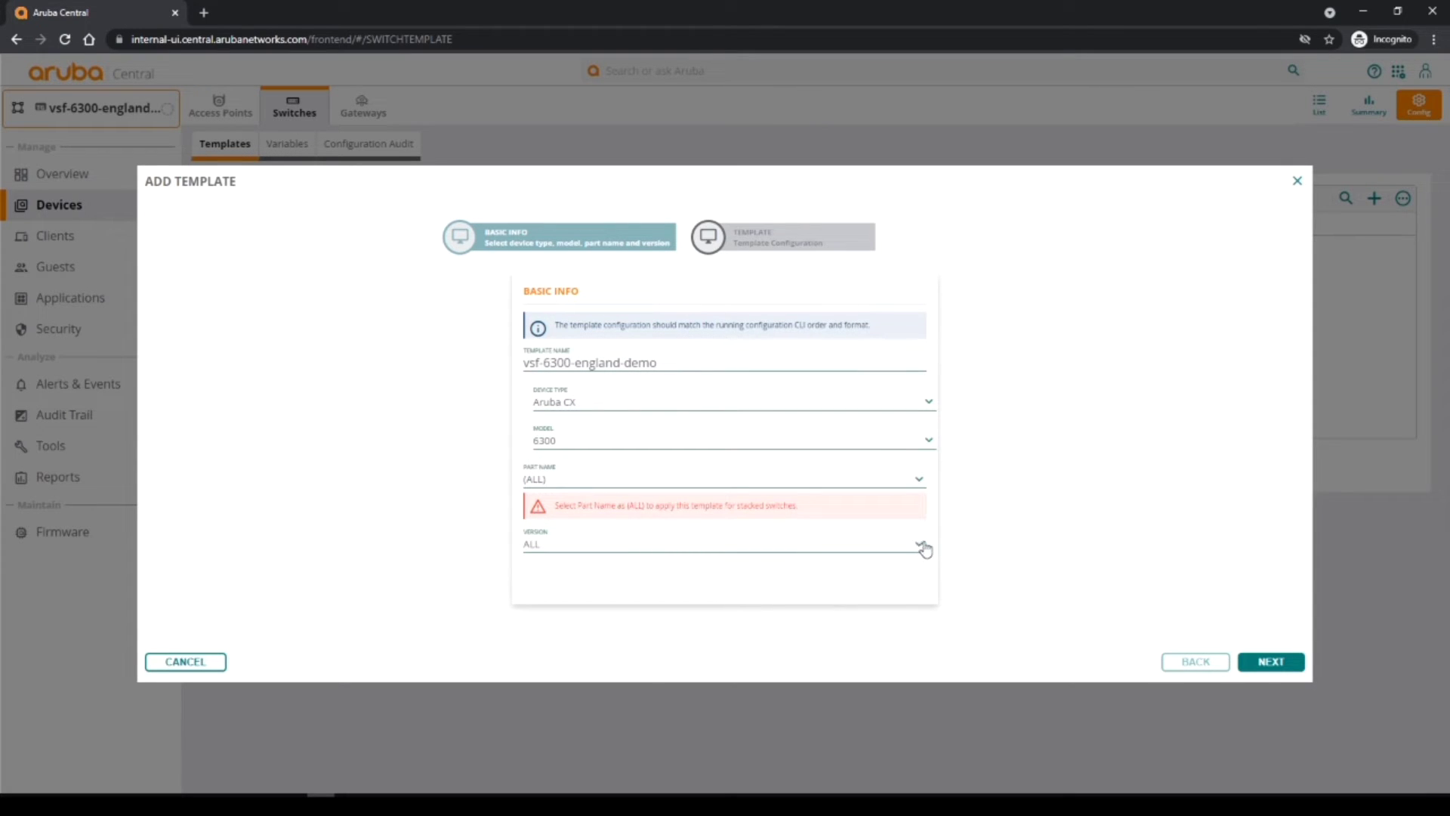
pyautogui.click(921, 545)
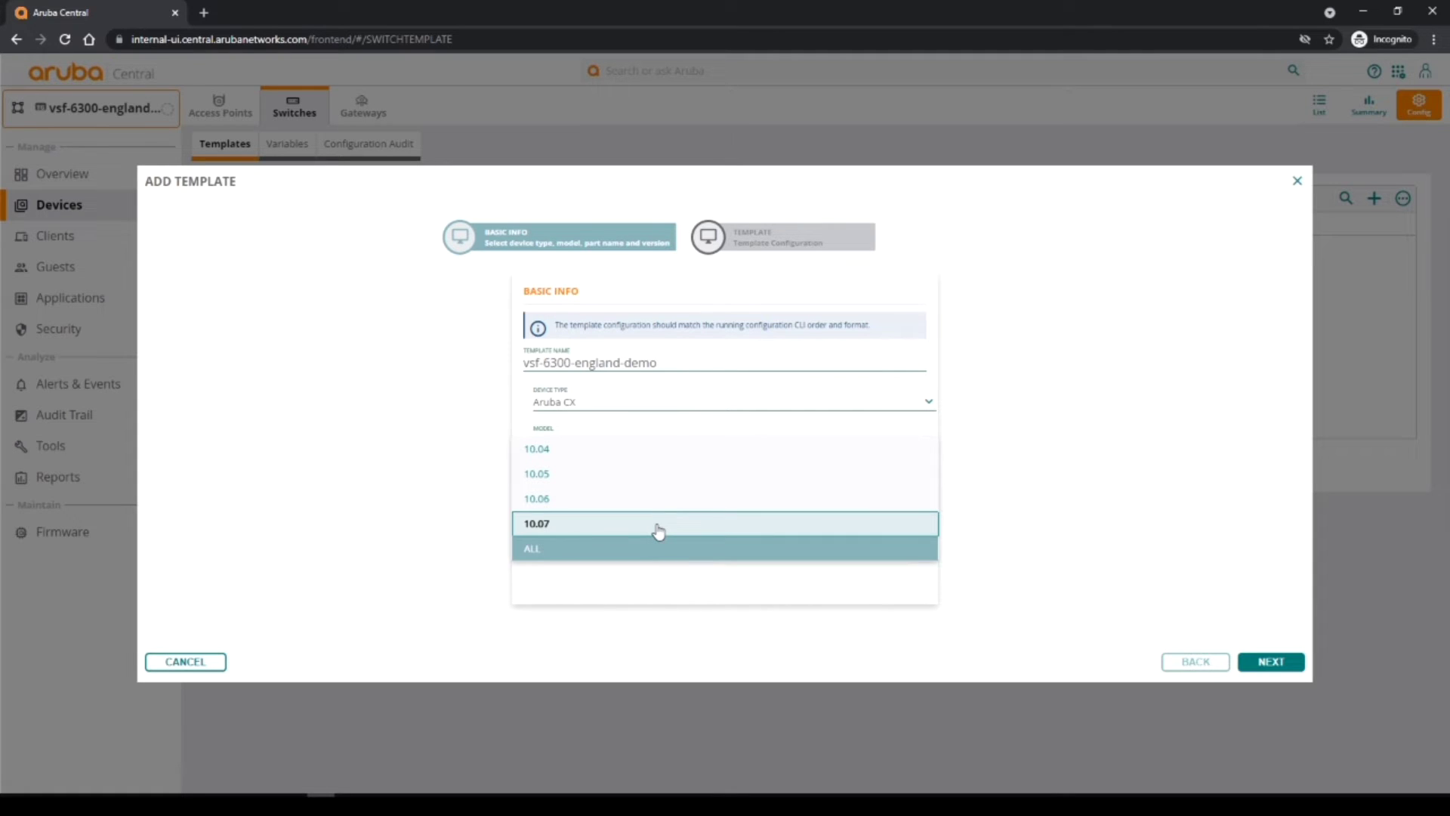
pyautogui.click(1111, 533)
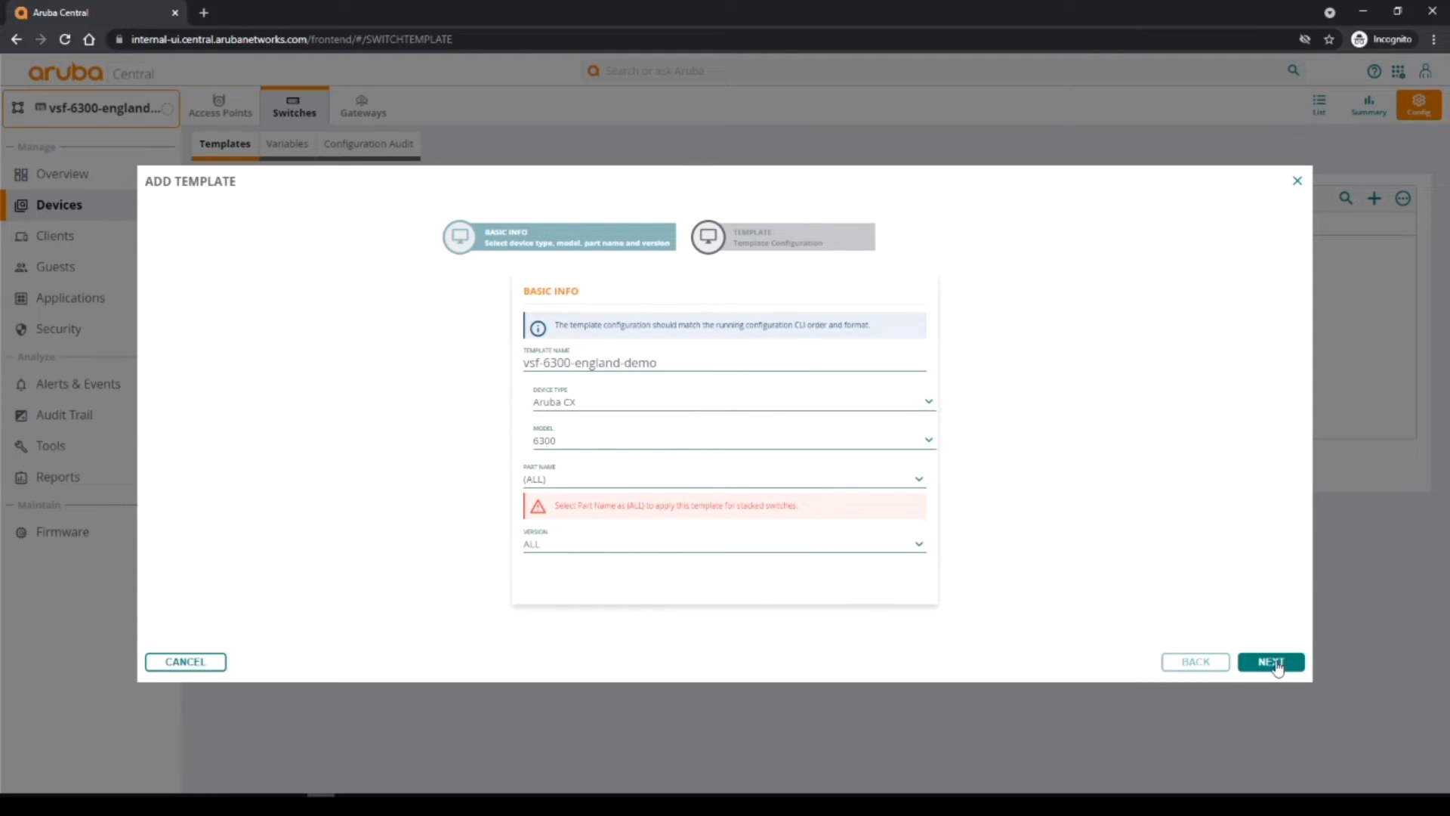
pyautogui.click(1276, 667)
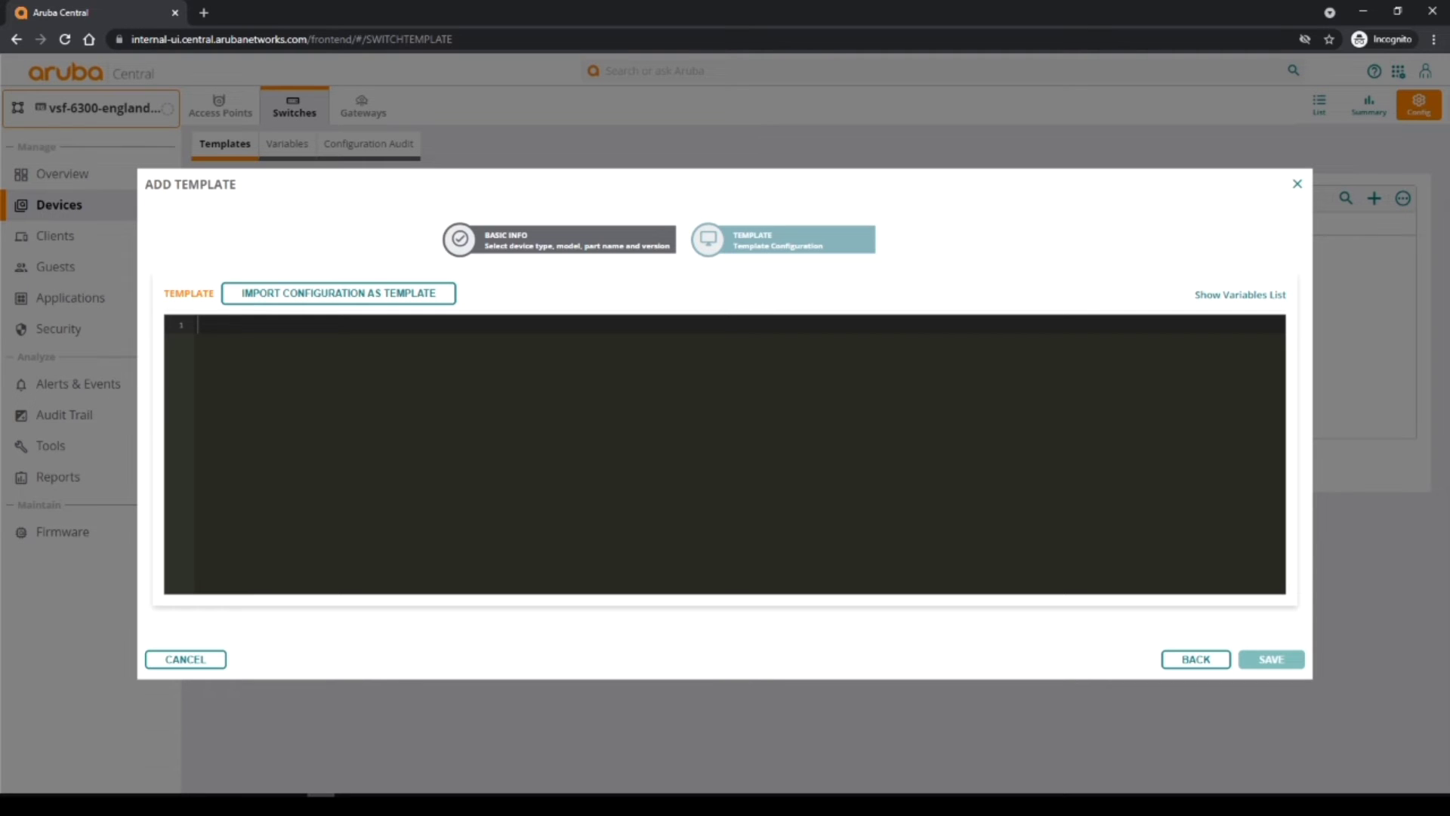
# Copy the entire UK_GRP_Template.txt text in Notepad++.
pyautogui.hotkey('alt', 'Tab')
pyautogui.moveTo(636, 92); pyautogui.dragTo(725, 93)
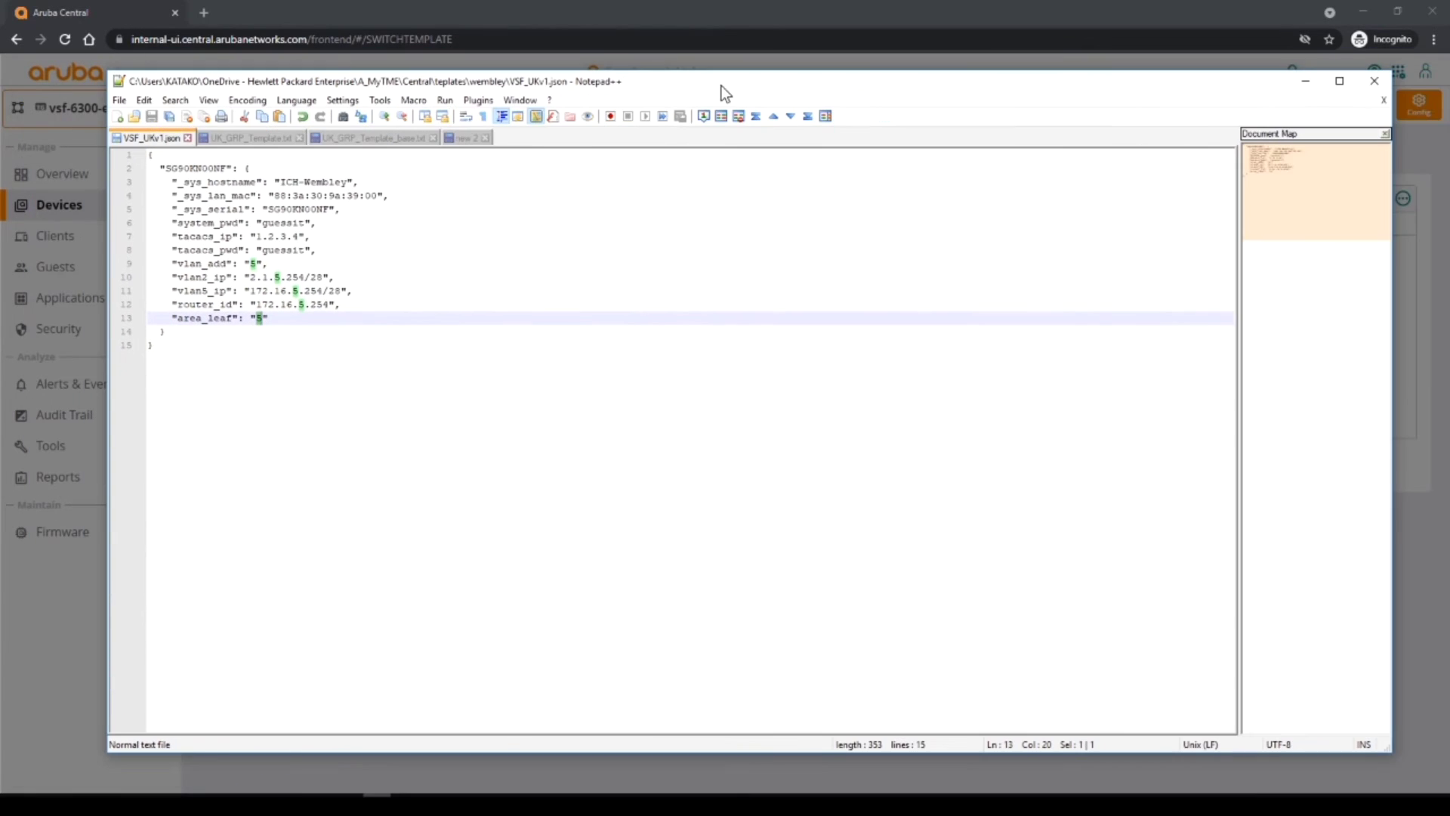
pyautogui.click(271, 141)
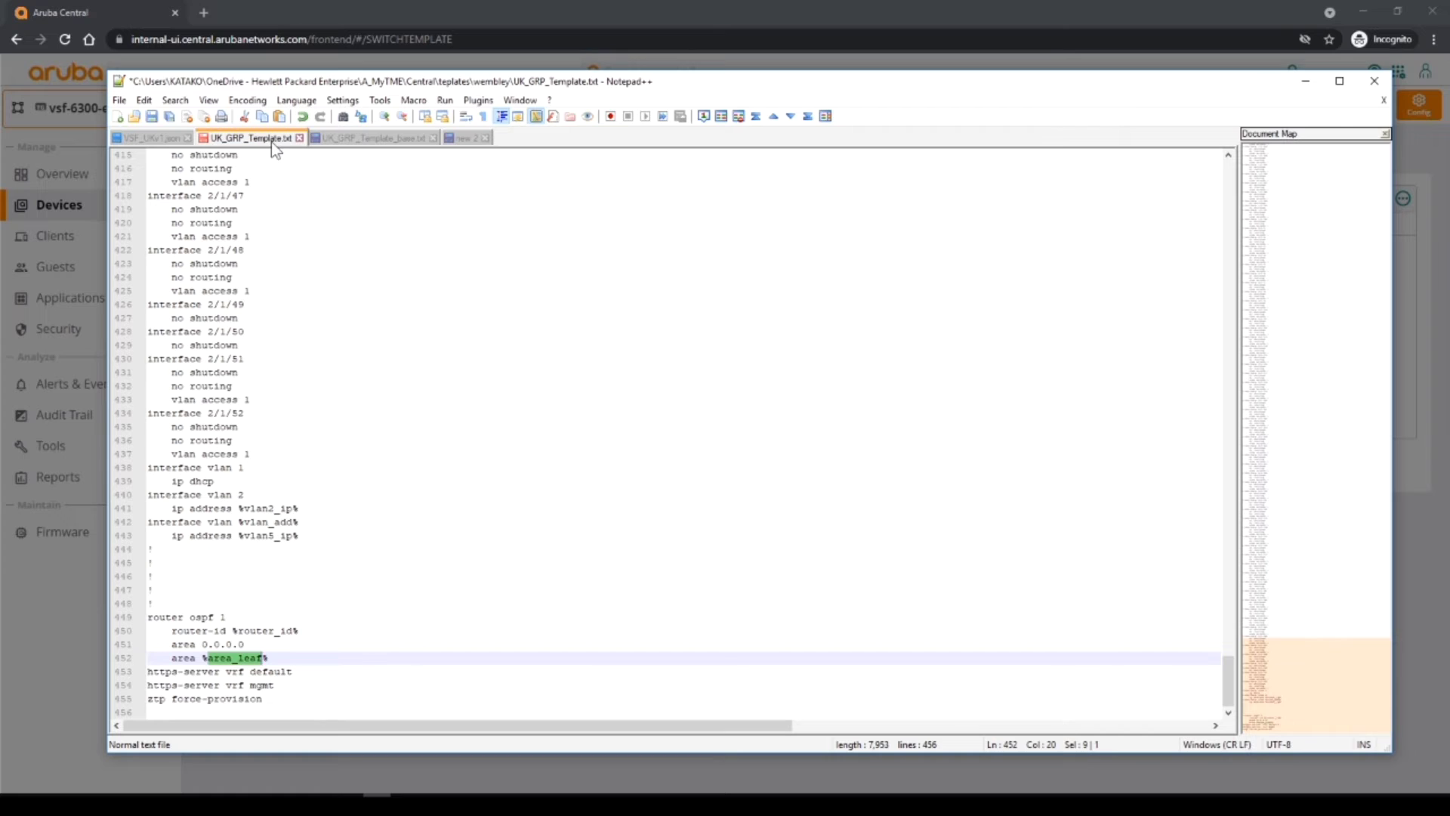
pyautogui.click(144, 100)
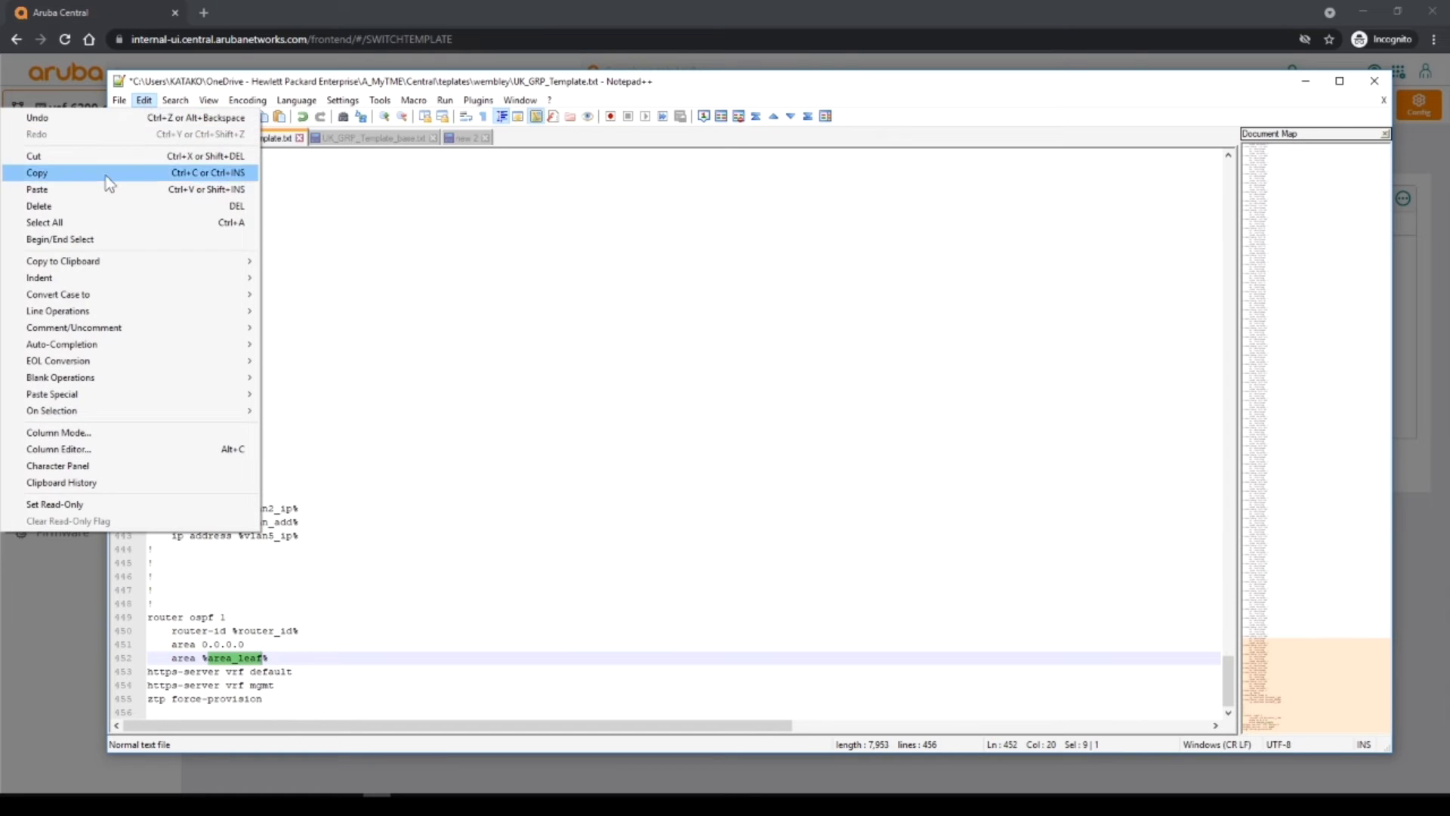
pyautogui.click(45, 222)
pyautogui.click(144, 99)
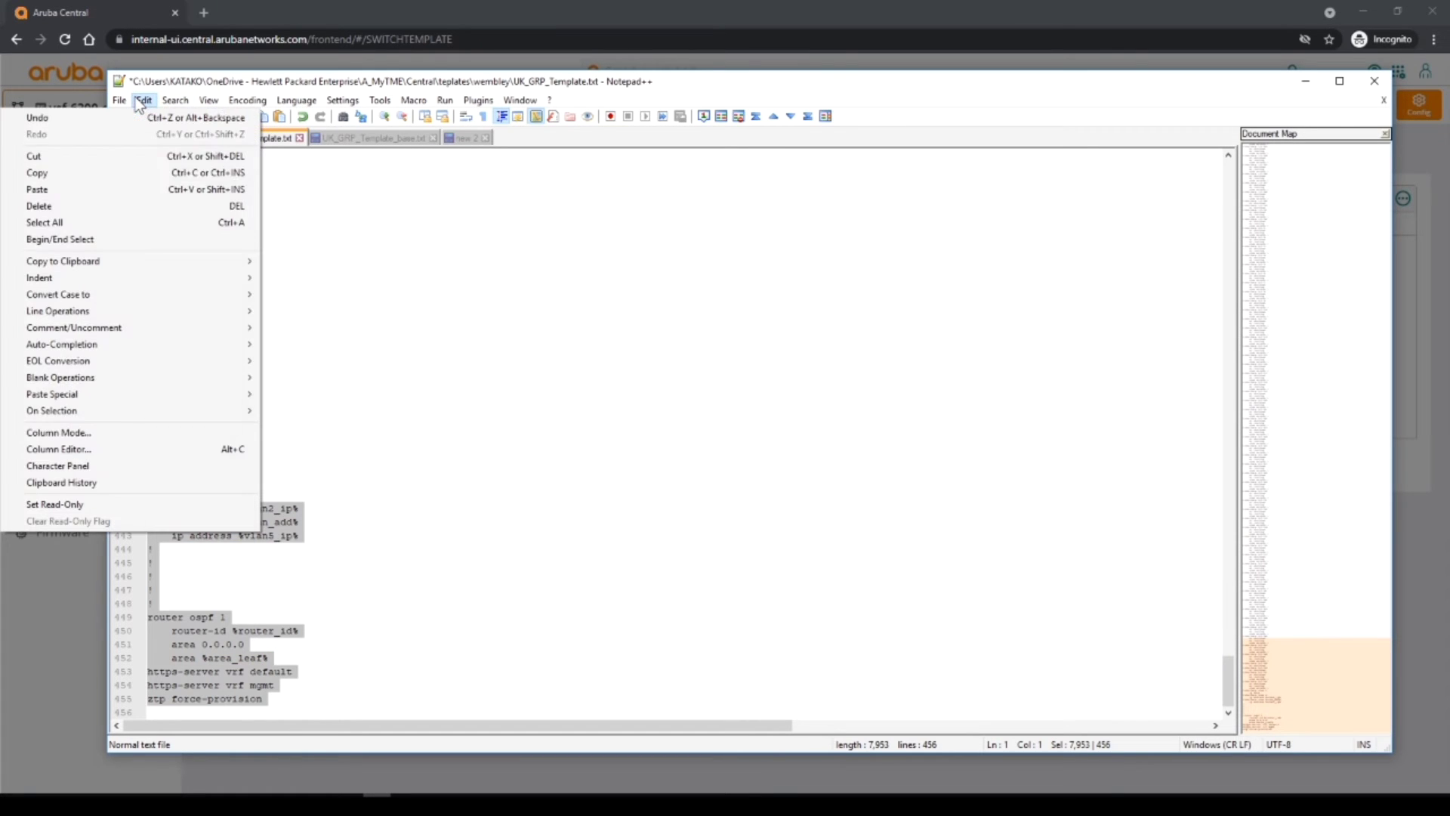
pyautogui.click(37, 173)
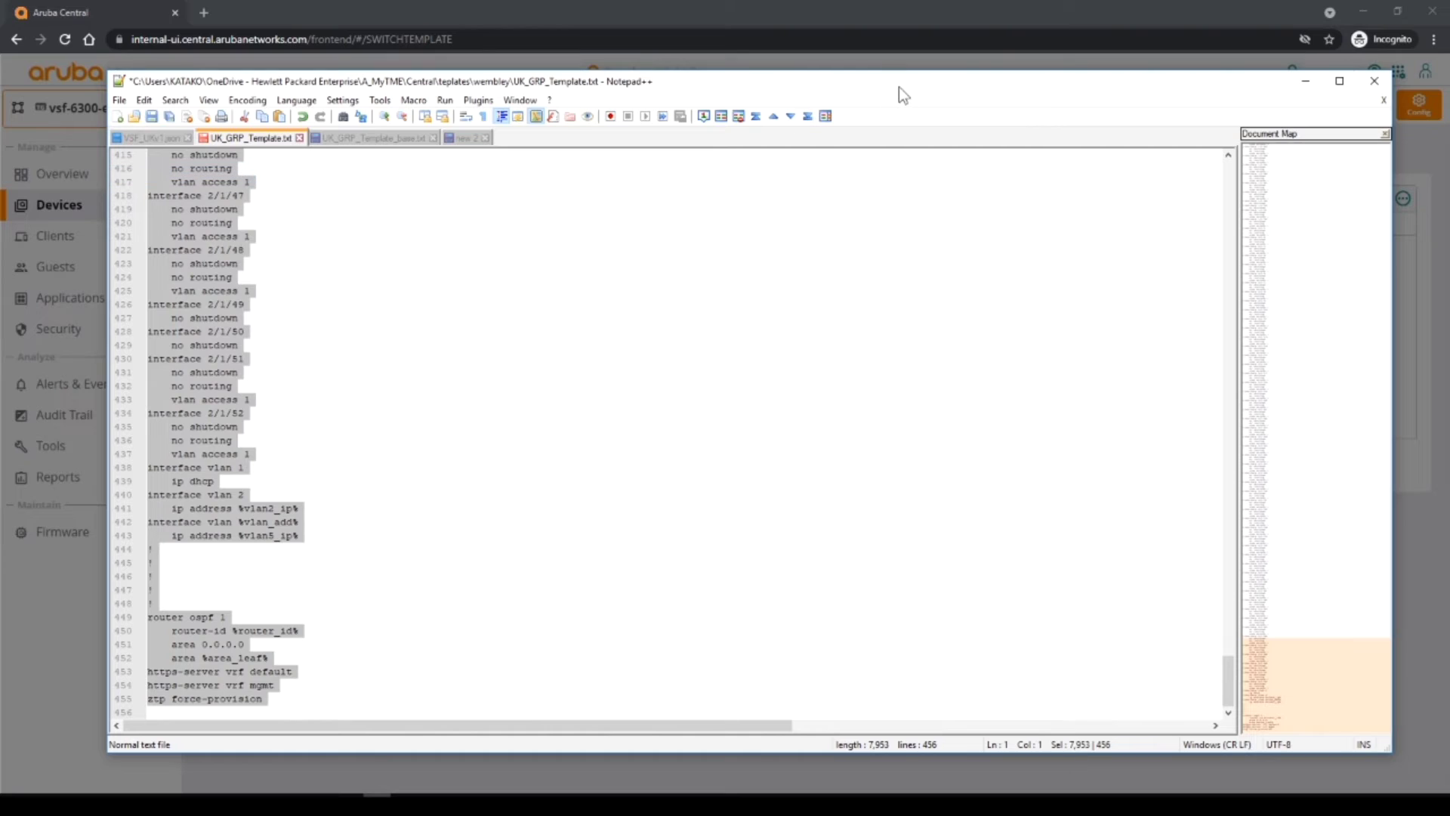
# Paste the copied configuration into the empty template editor.
pyautogui.moveTo(899, 88); pyautogui.dragTo(0, 34)
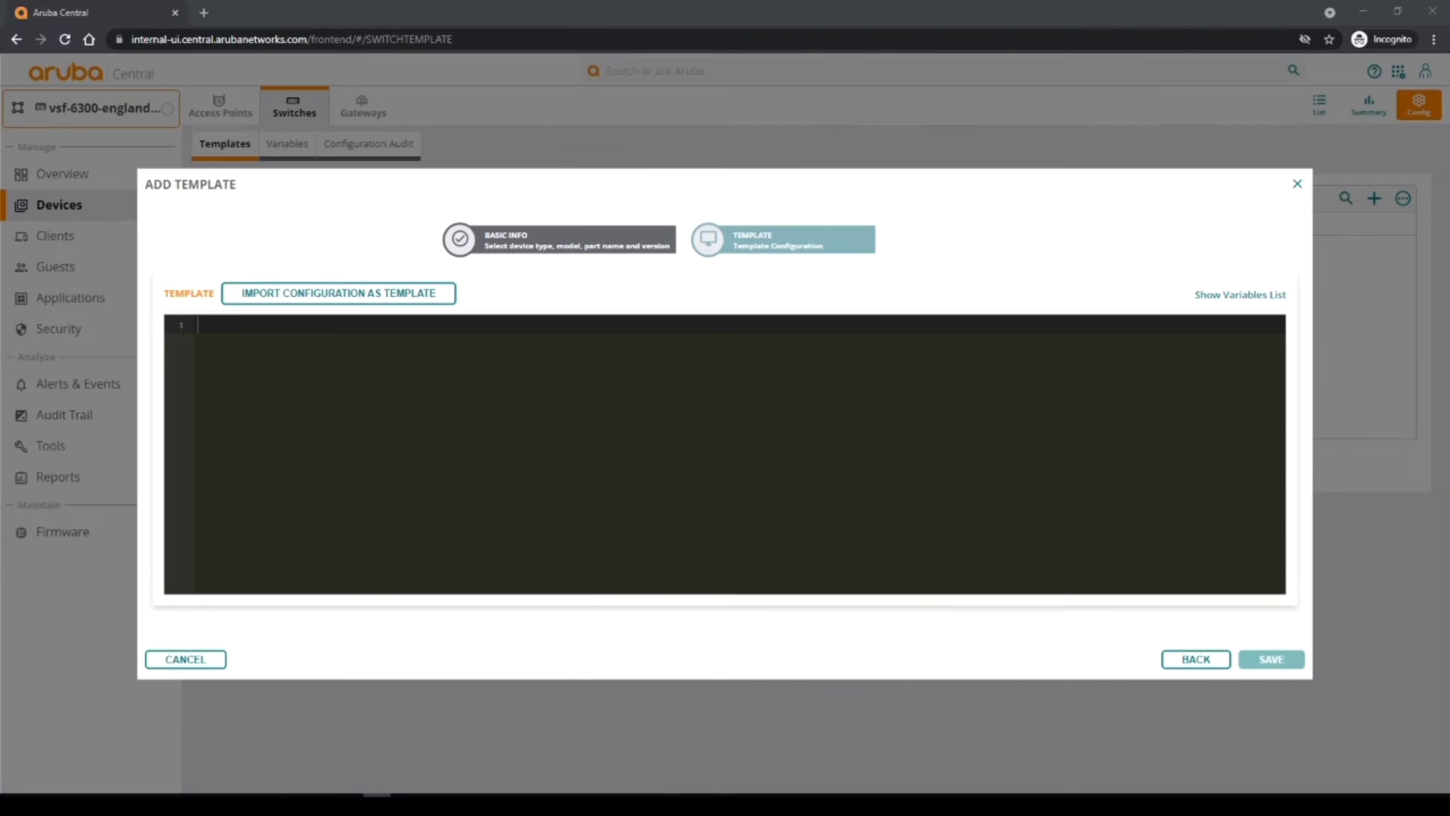
pyautogui.click(220, 323)
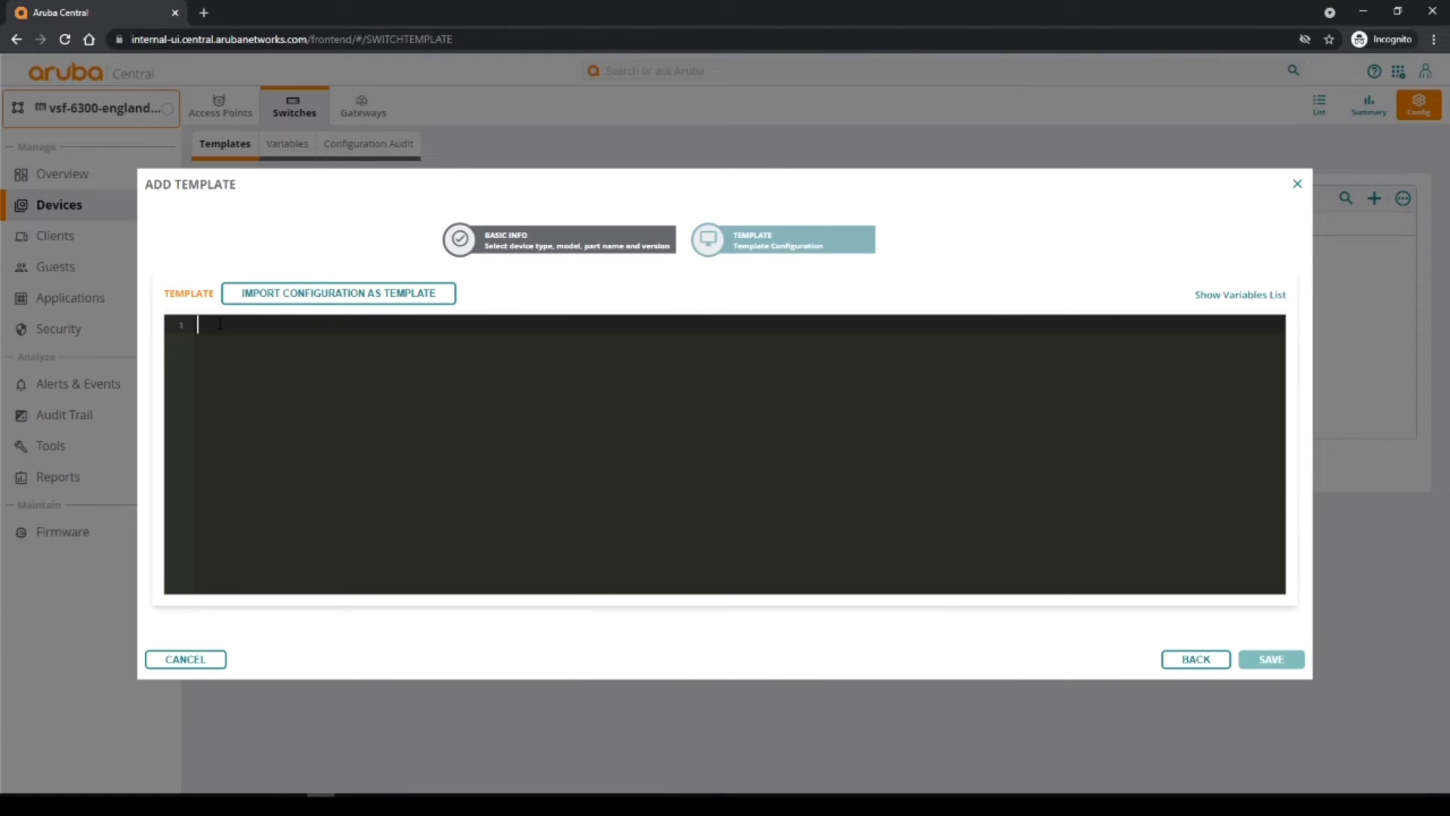
pyautogui.rightClick(220, 324)
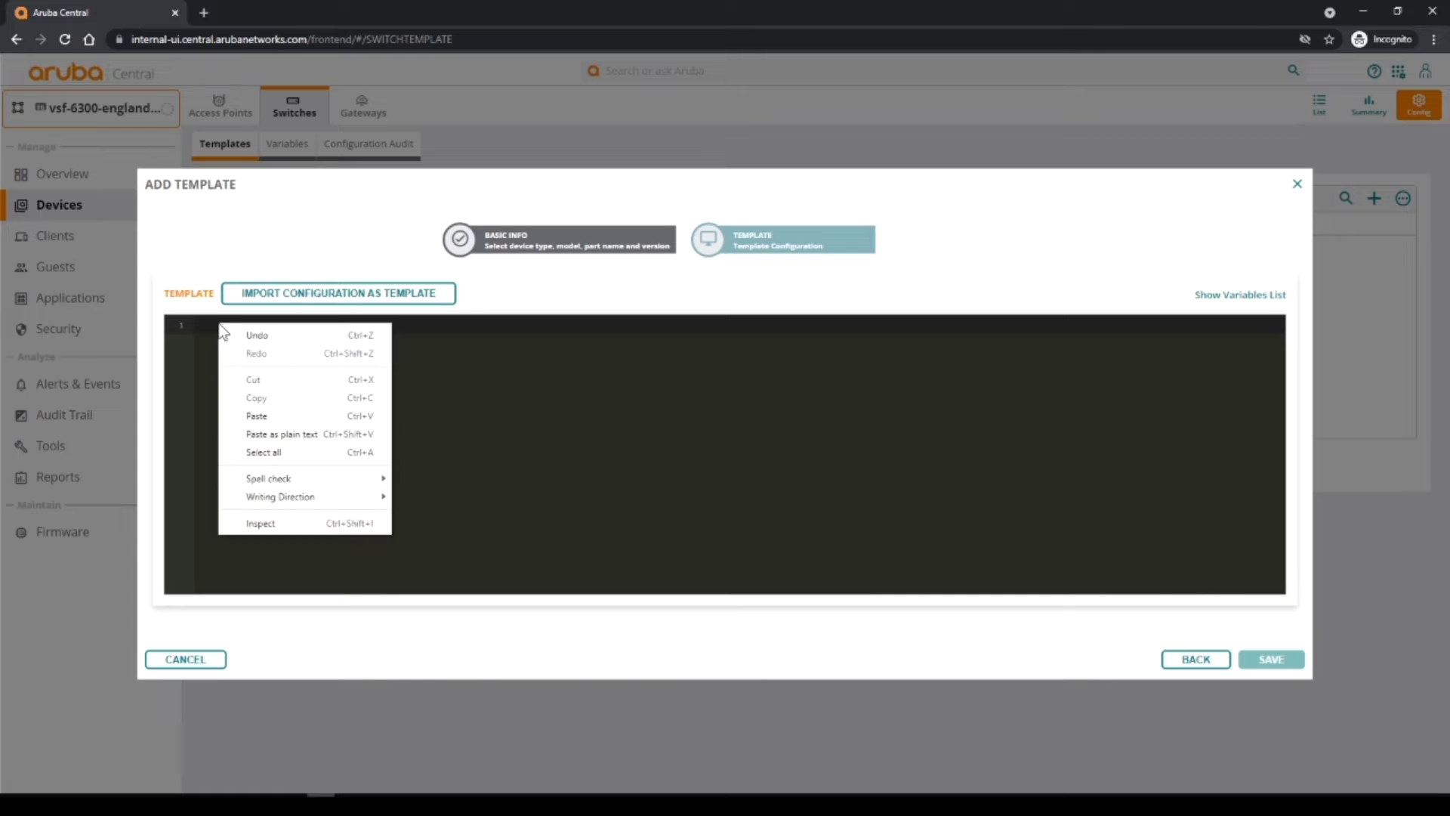
pyautogui.click(253, 415)
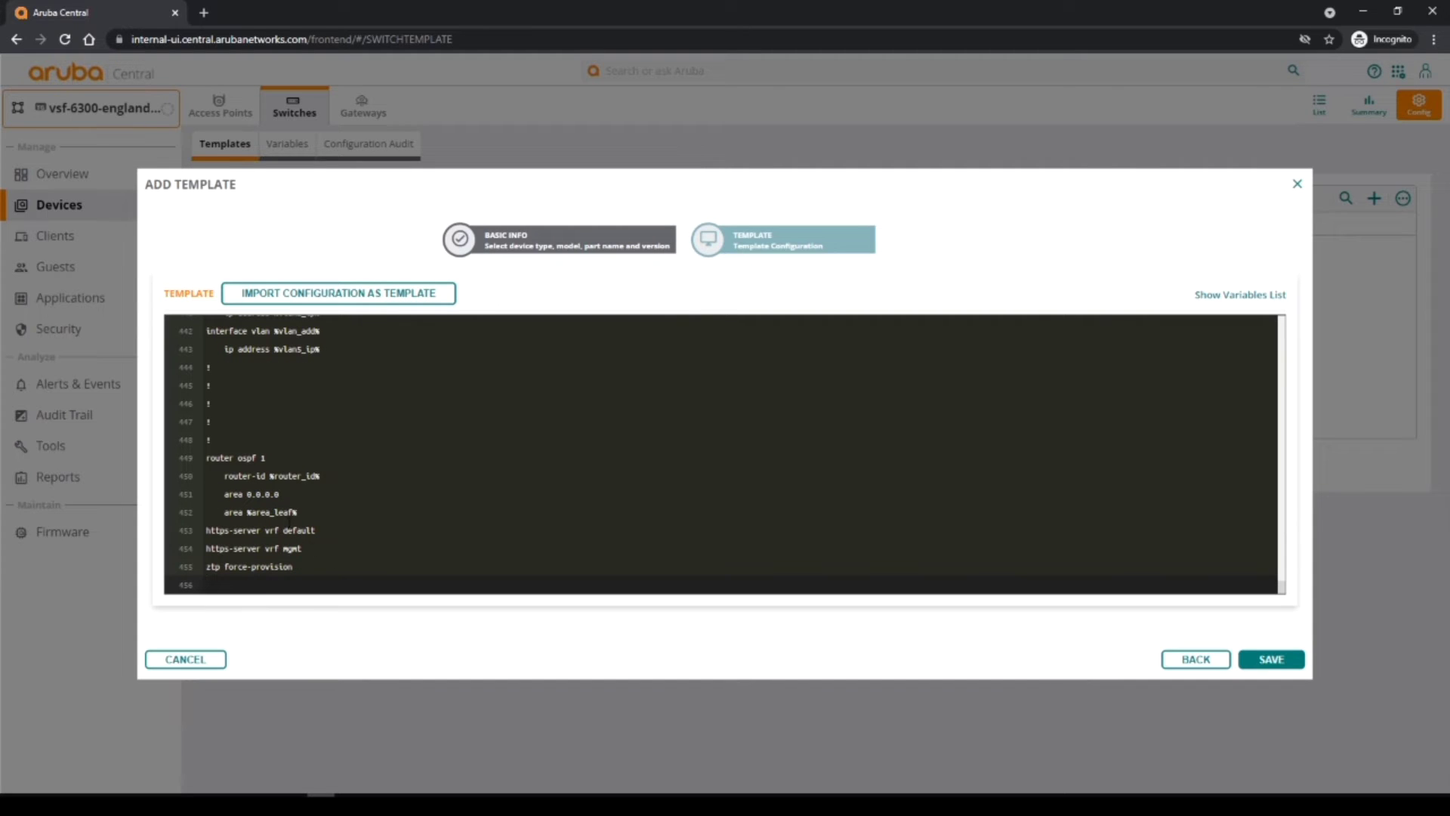
# Check the %area_leaf% variable and variables list, then save the vsf-6300-england-demo template.
pyautogui.click(278, 512)
pyautogui.moveTo(274, 476); pyautogui.dragTo(320, 476)
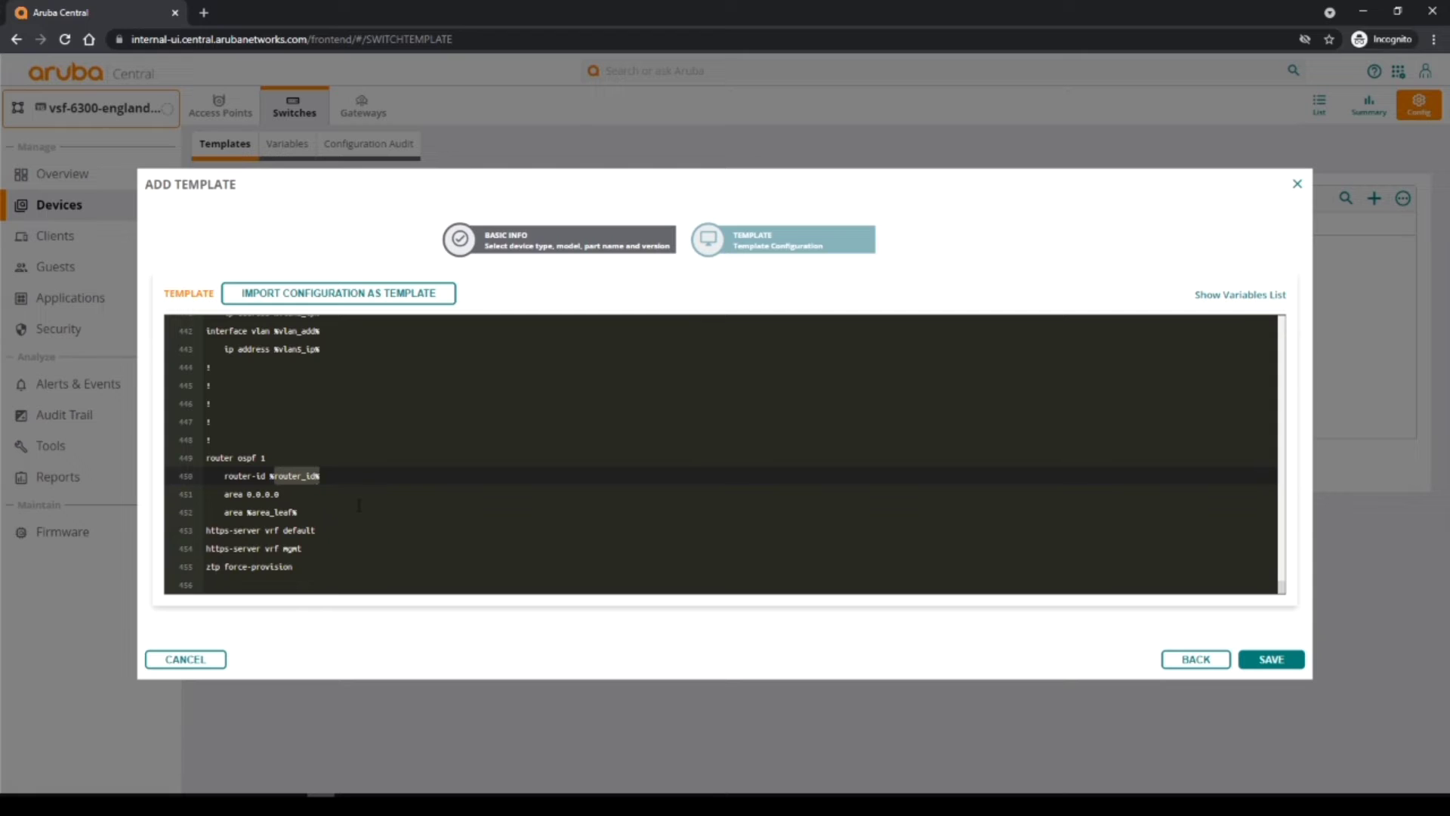
pyautogui.scroll(2, 359, 505)
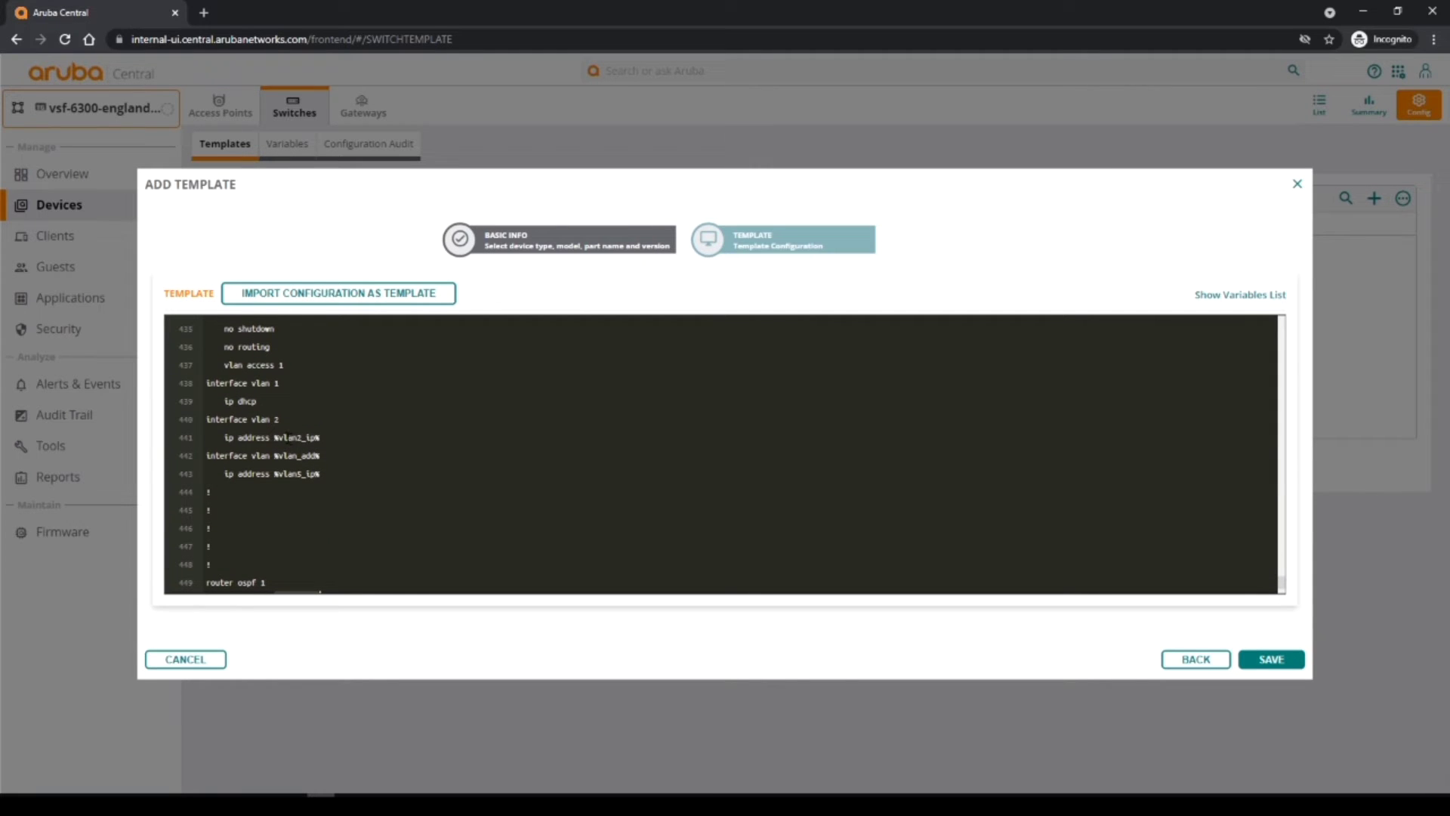
pyautogui.moveTo(288, 437); pyautogui.dragTo(338, 439)
pyautogui.moveTo(1281, 583); pyautogui.dragTo(921, 336)
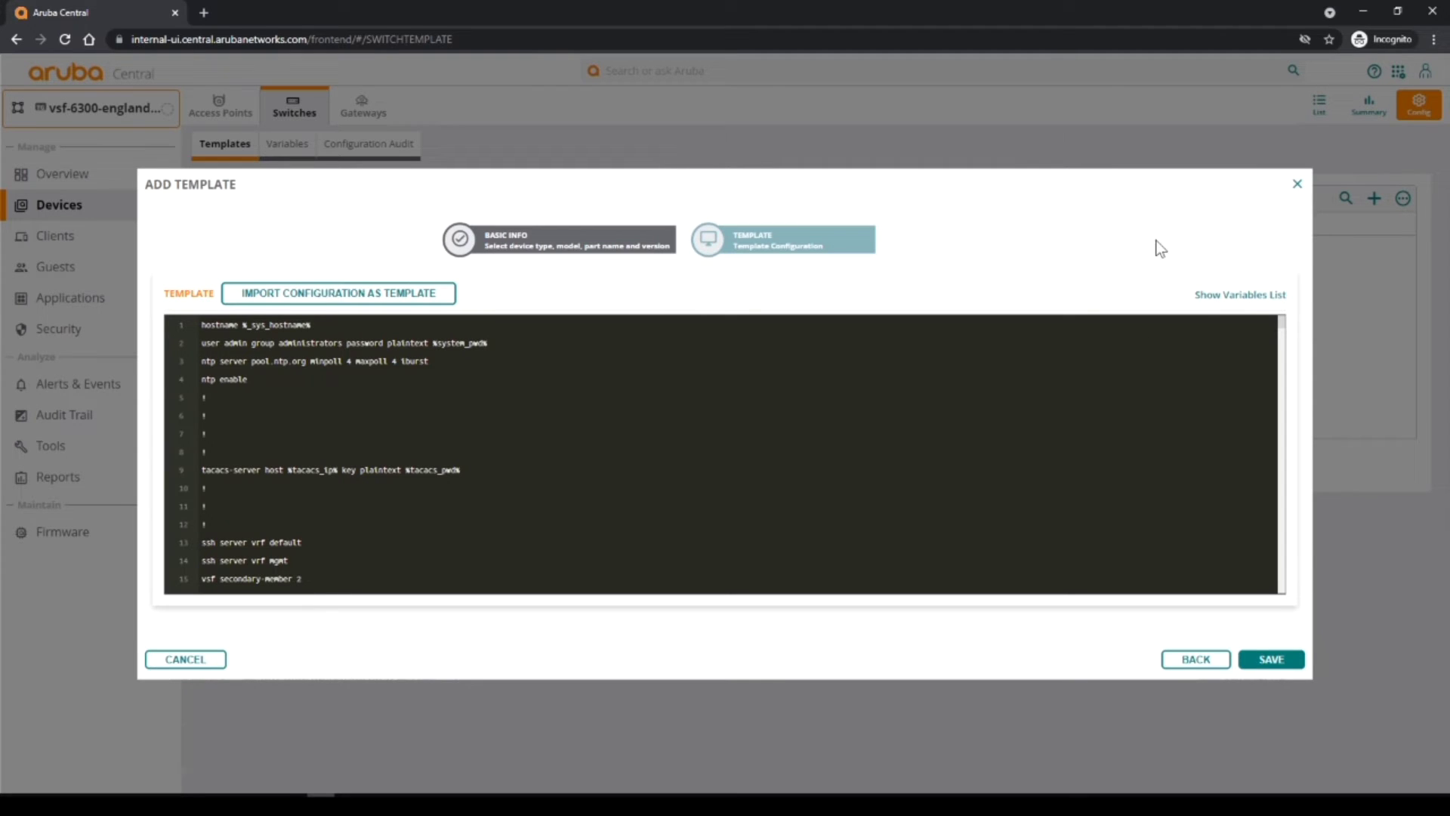
pyautogui.click(1227, 301)
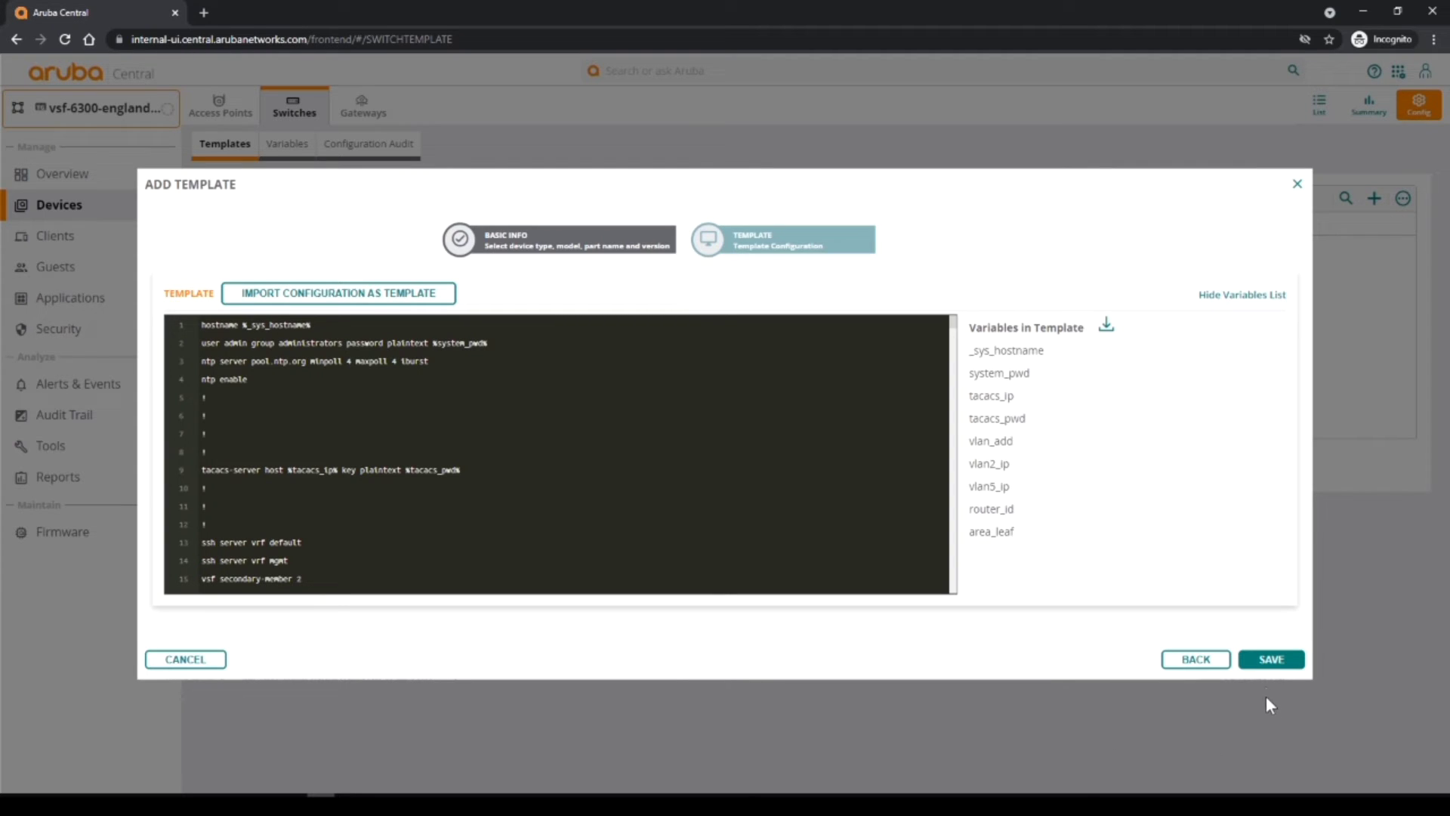
pyautogui.click(1269, 662)
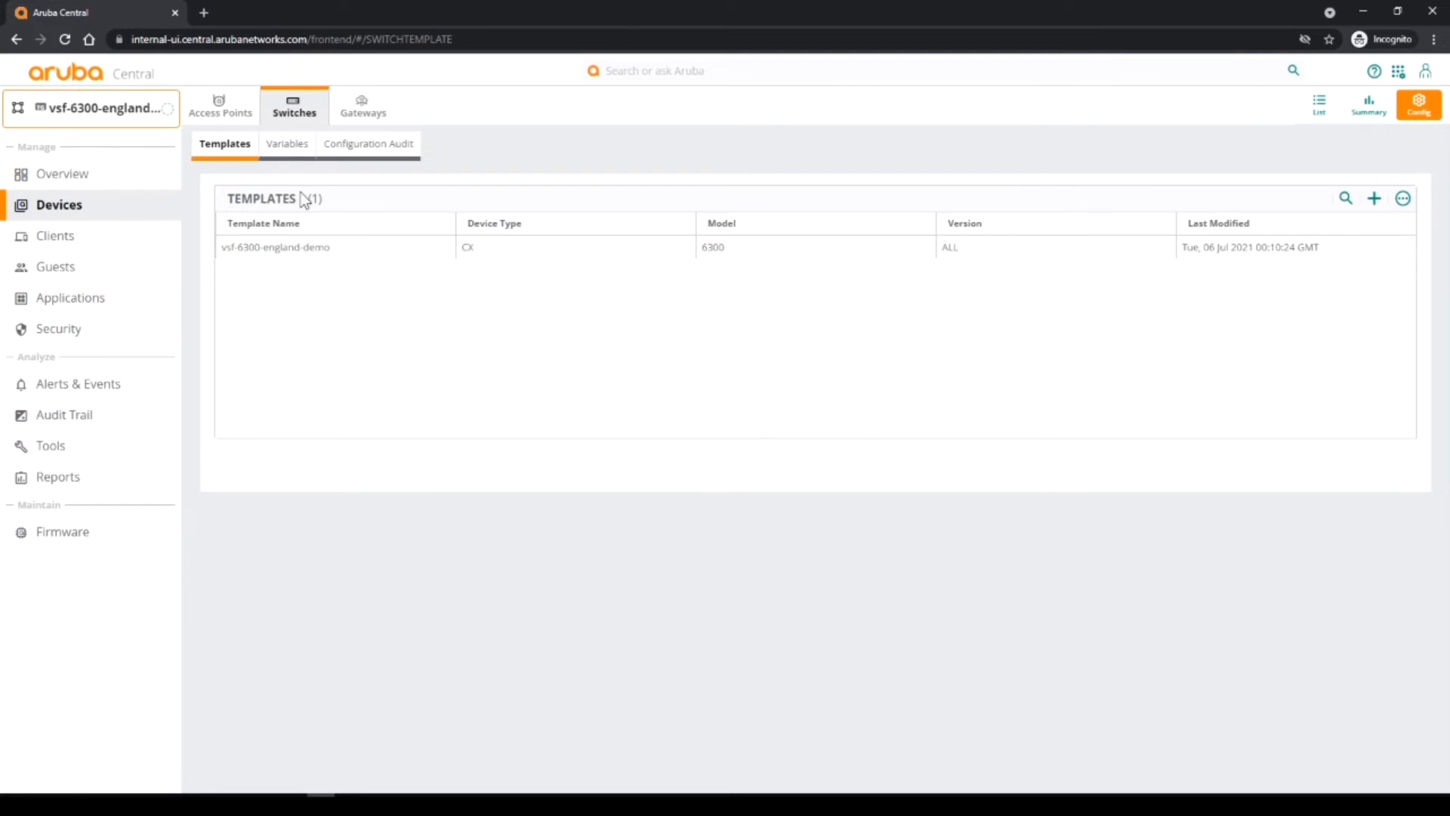
# Open the group's switch Variables page, which has no variables uploaded yet.
pyautogui.click(285, 148)
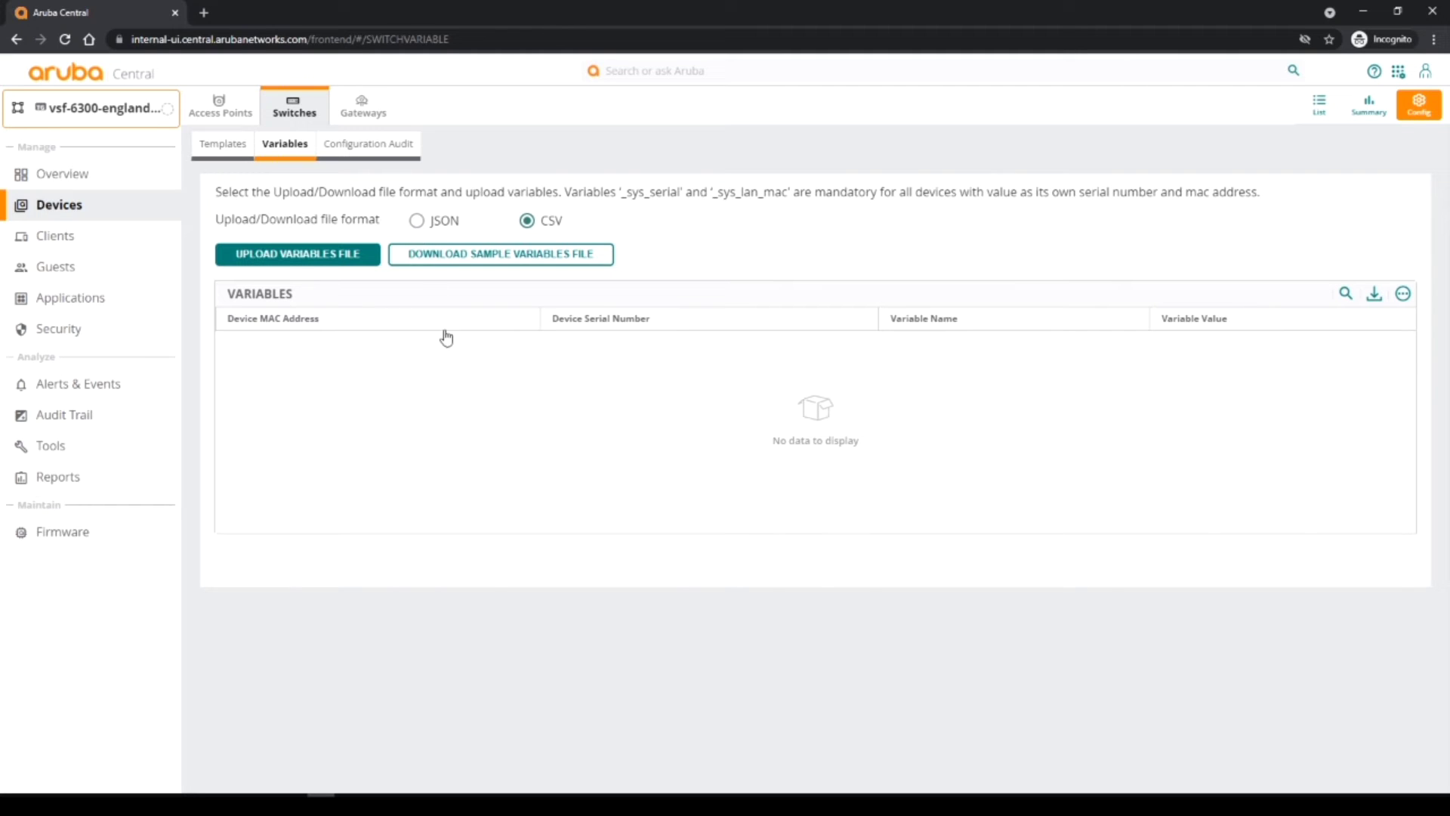
# Change the variables upload file format from CSV to JSON.
pyautogui.click(418, 223)
pyautogui.click(327, 260)
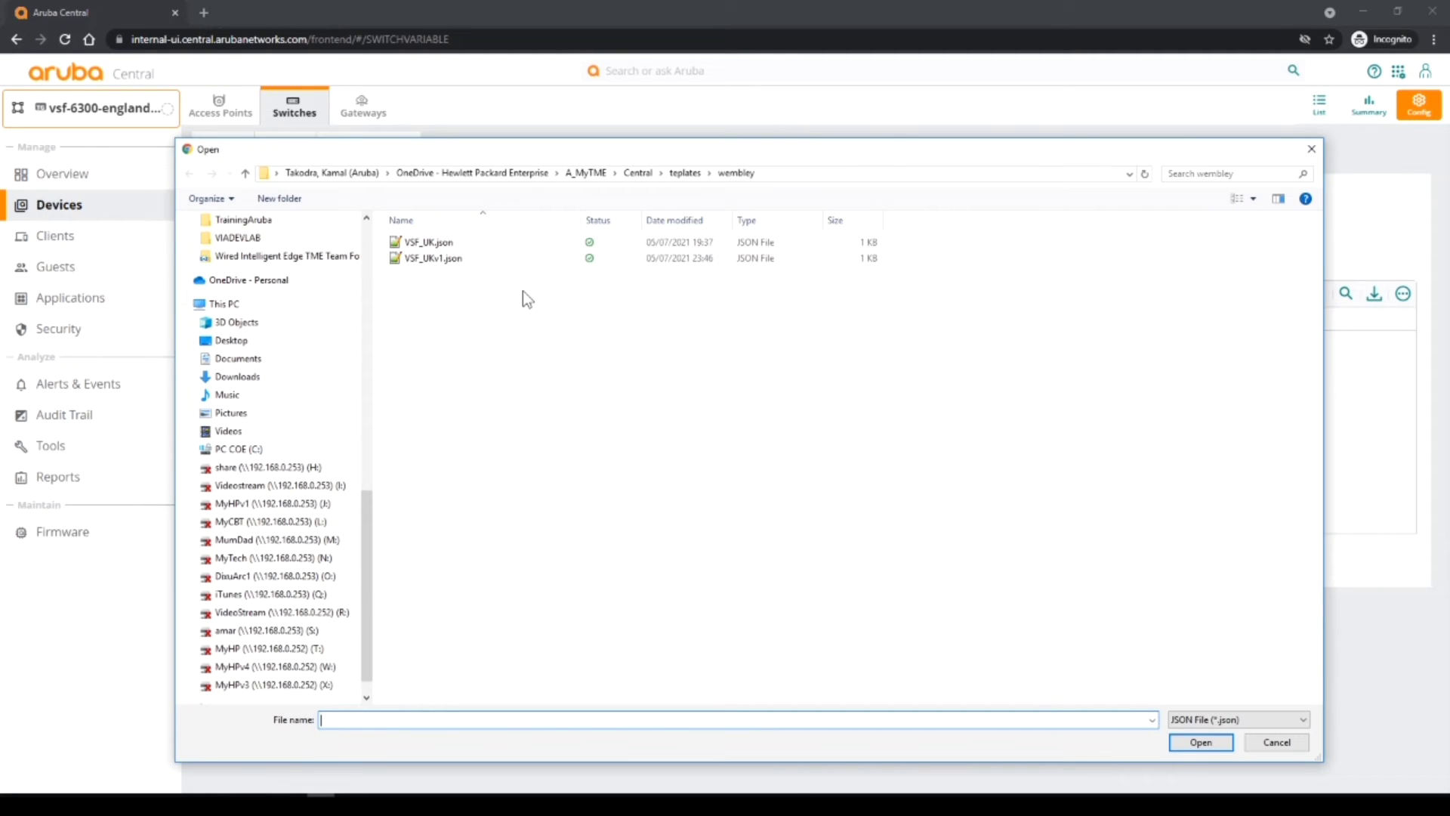
# Select VSF_UKv1.json from the wembley folder after checking its contents in Notepad++.
pyautogui.click(422, 259)
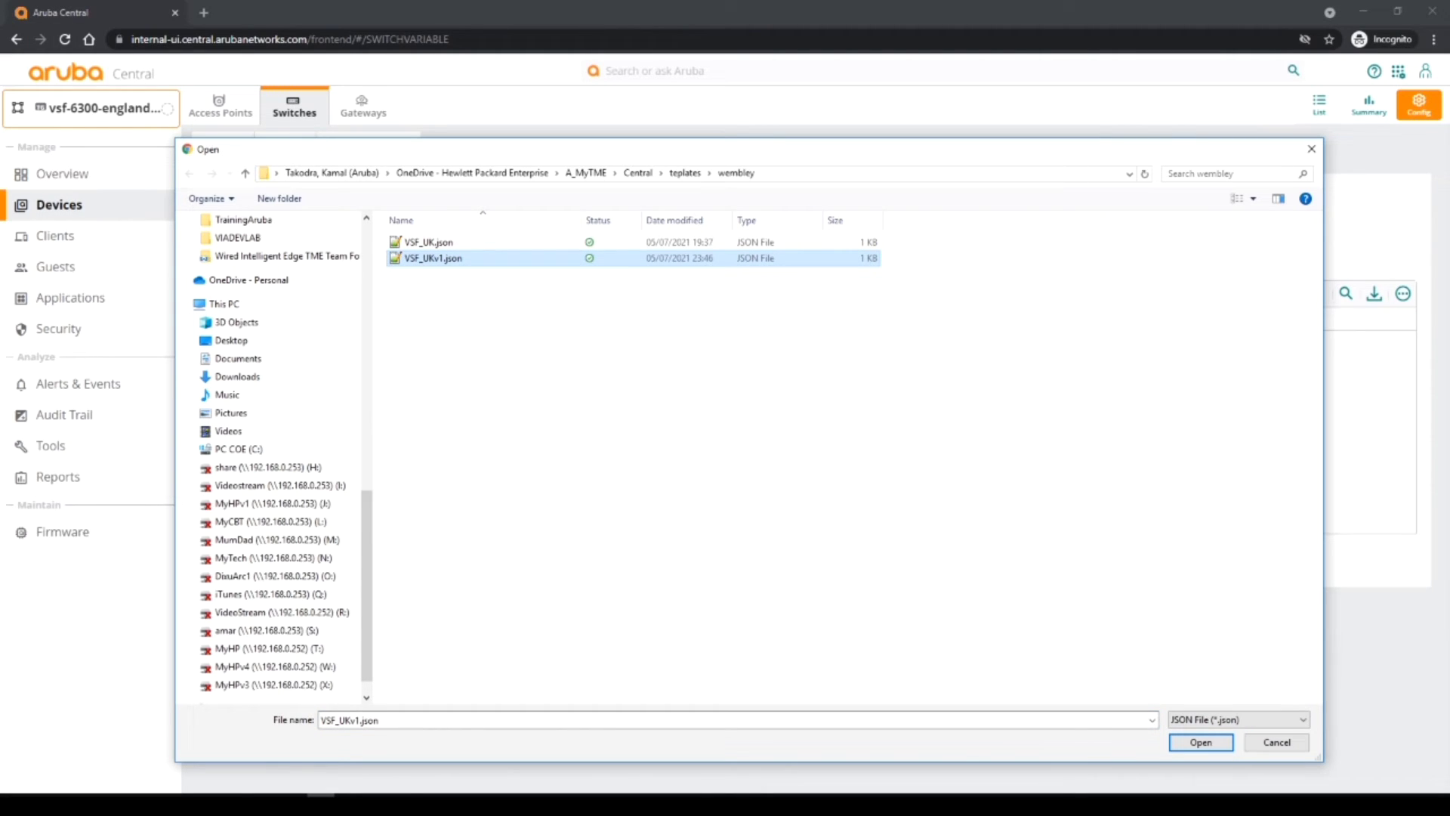
pyautogui.hotkey('alt', 'Tab')
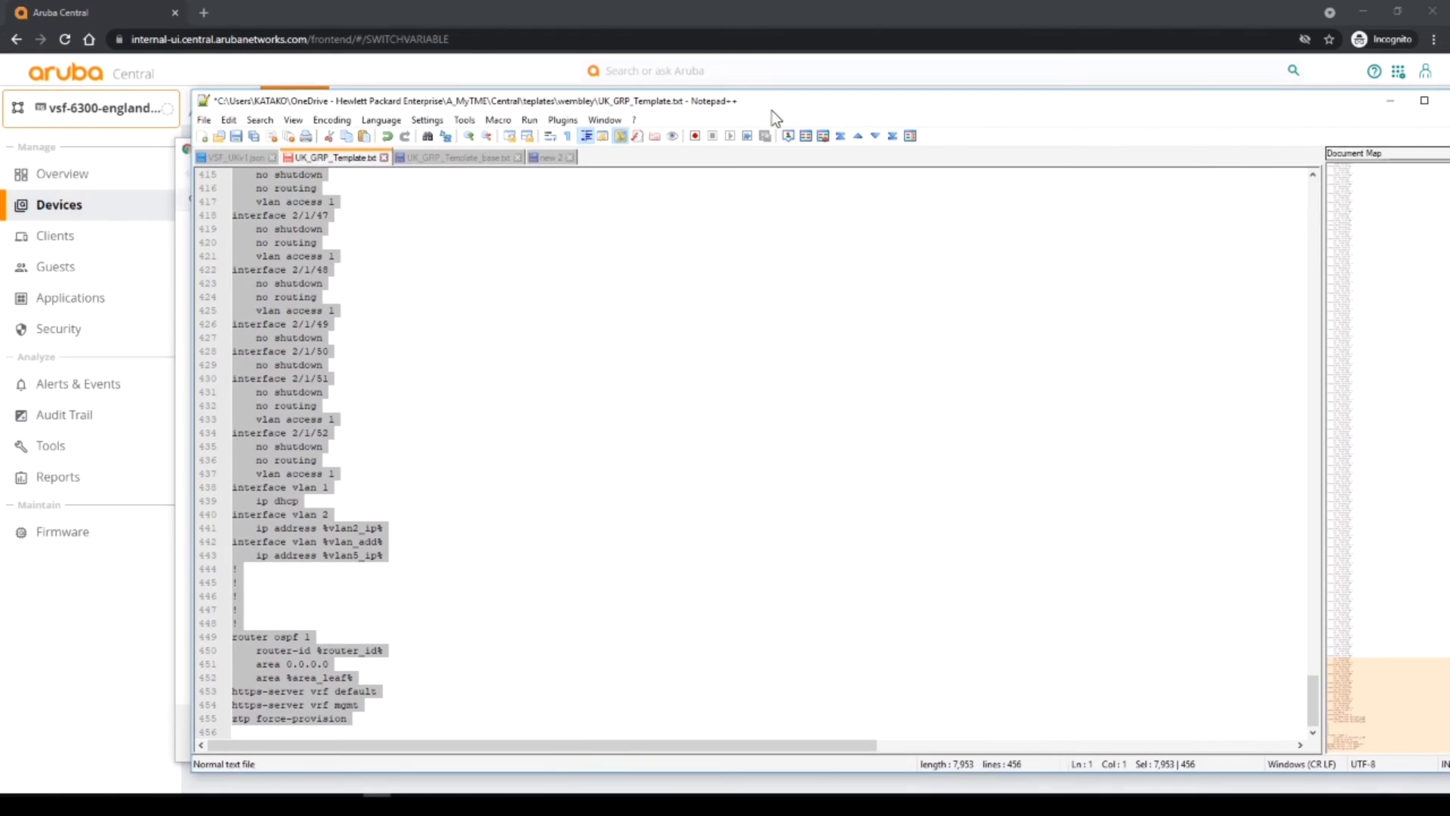
pyautogui.click(234, 153)
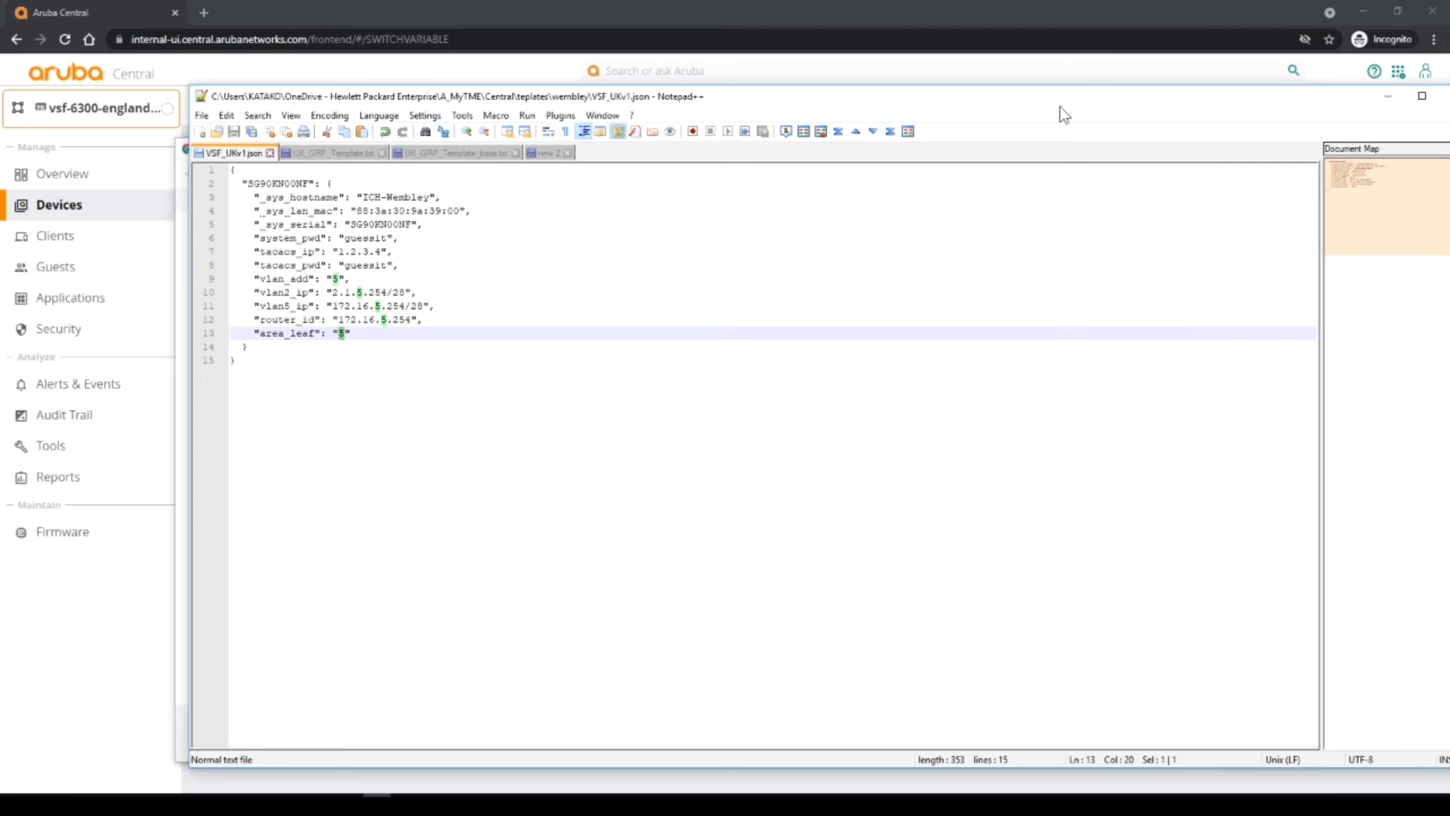
pyautogui.hotkey('alt', 'Tab')
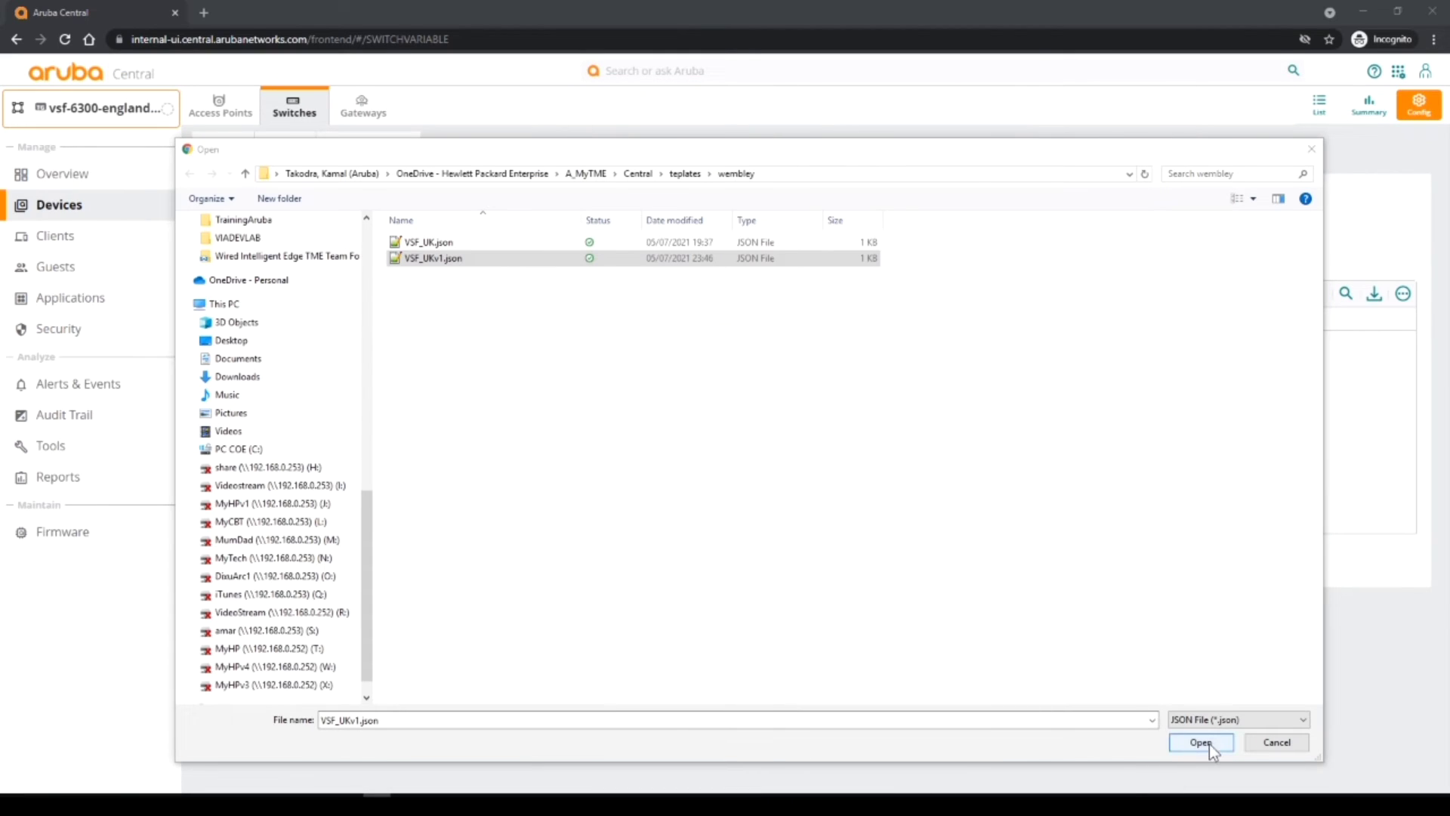
pyautogui.click(1205, 743)
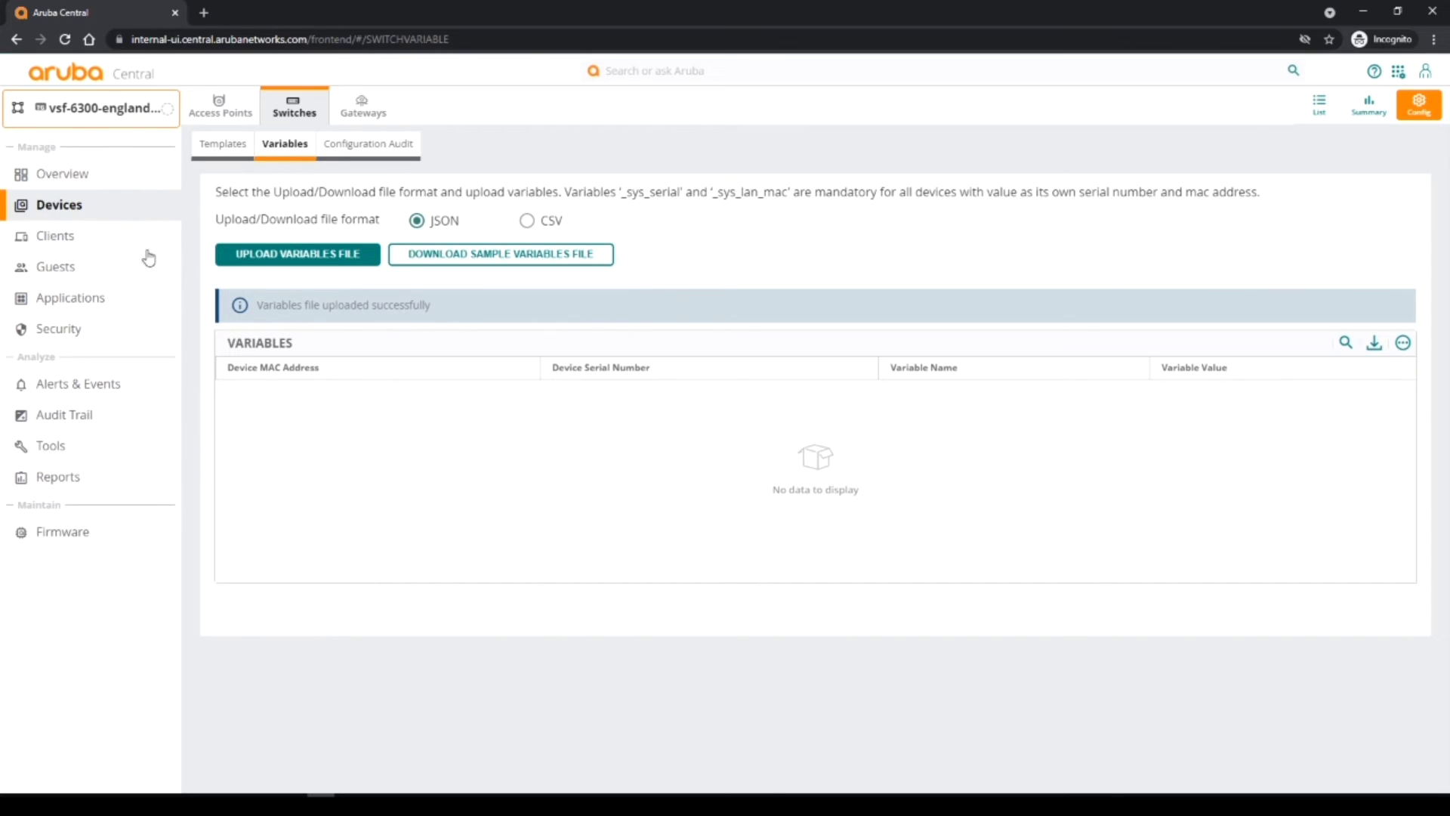
# Open the group selector to change the scope.
pyautogui.click(98, 134)
# Switch to Global scope and list all switches under Devices.
pyautogui.click(46, 152)
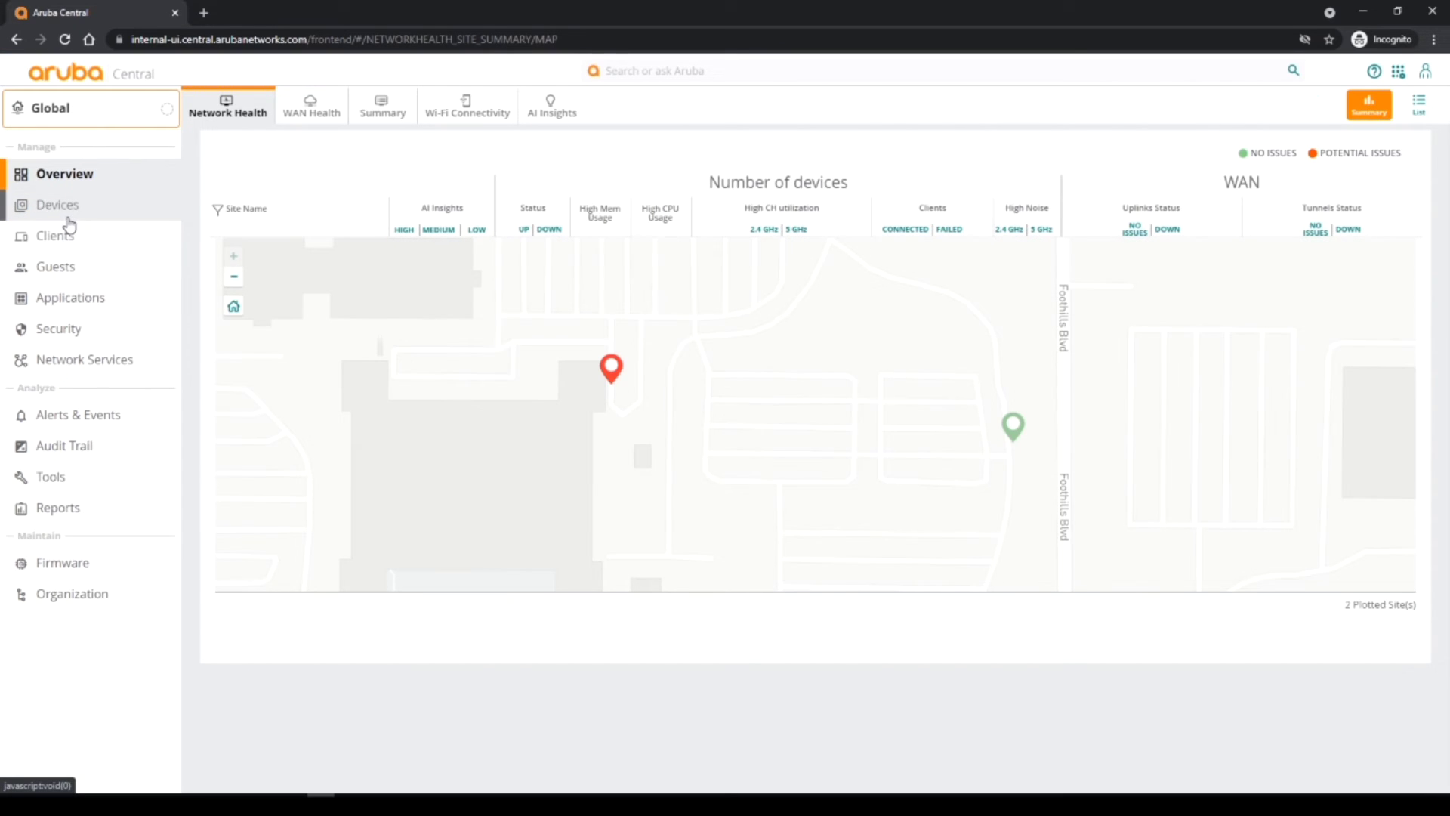
pyautogui.click(64, 208)
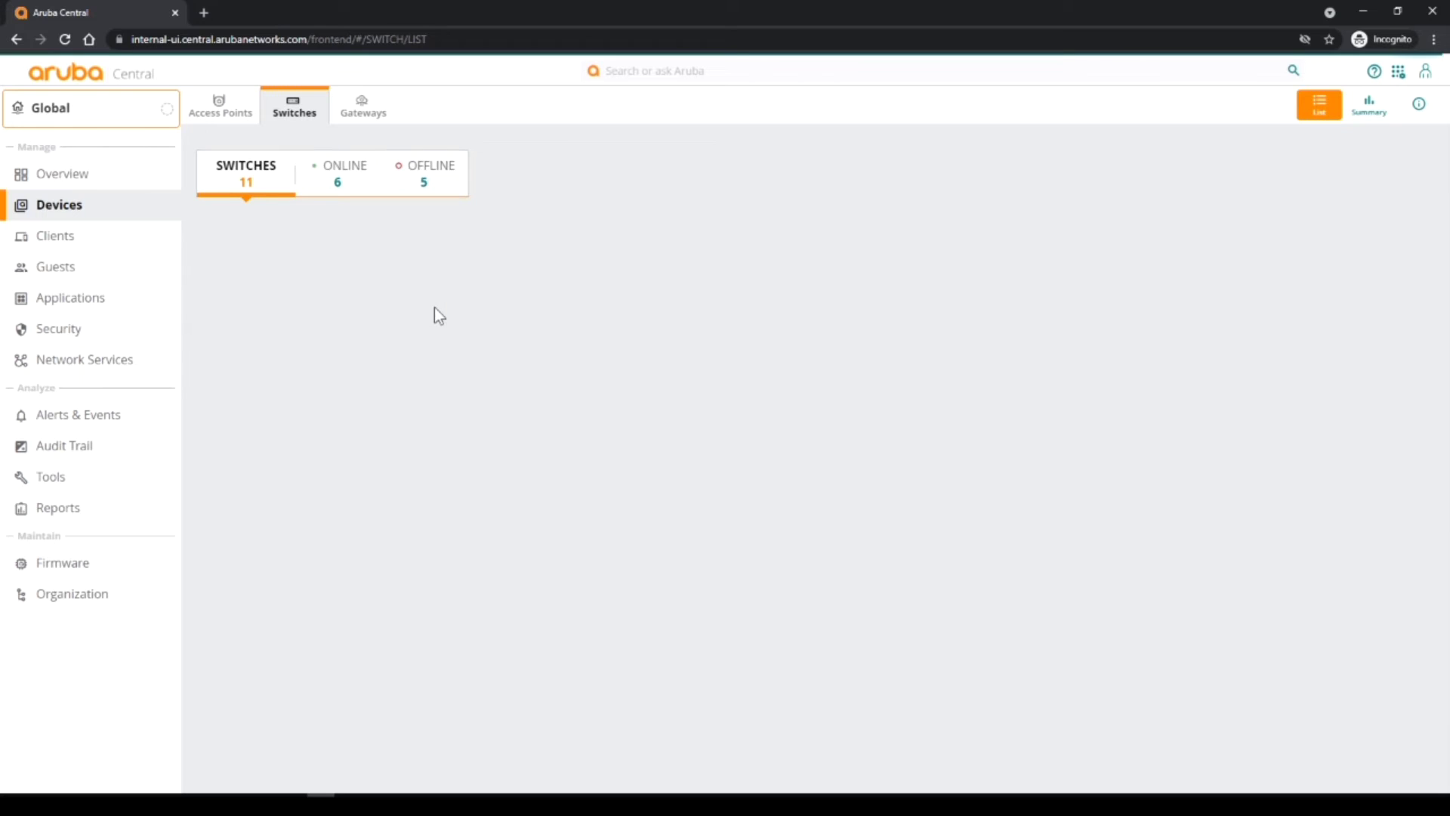
pyautogui.click(361, 210)
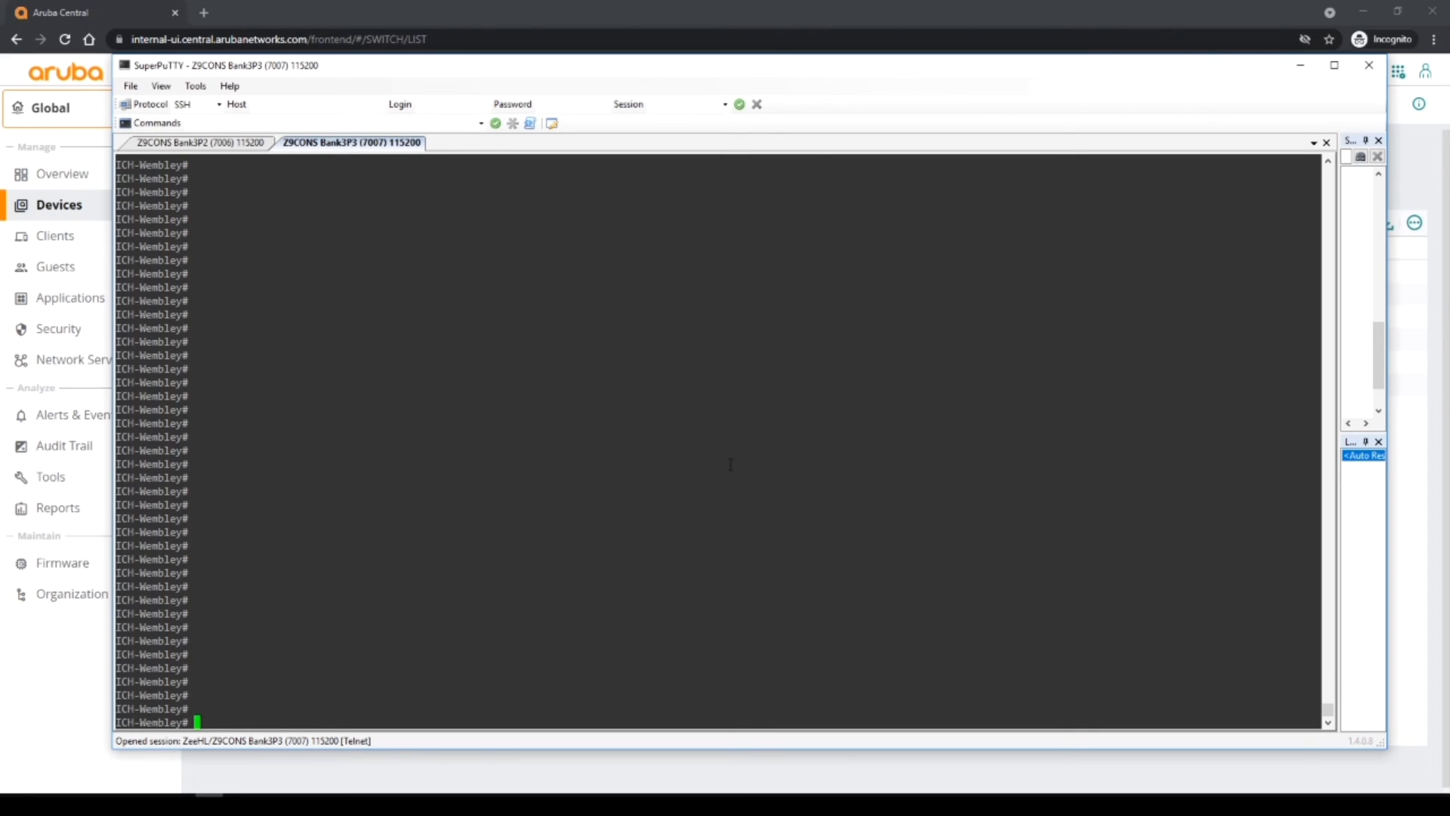
# On ICH-Wembley, run show aruba-central to check the Central connection status, then show run.
pyautogui.write('show aruba-central')
pyautogui.press('Return')
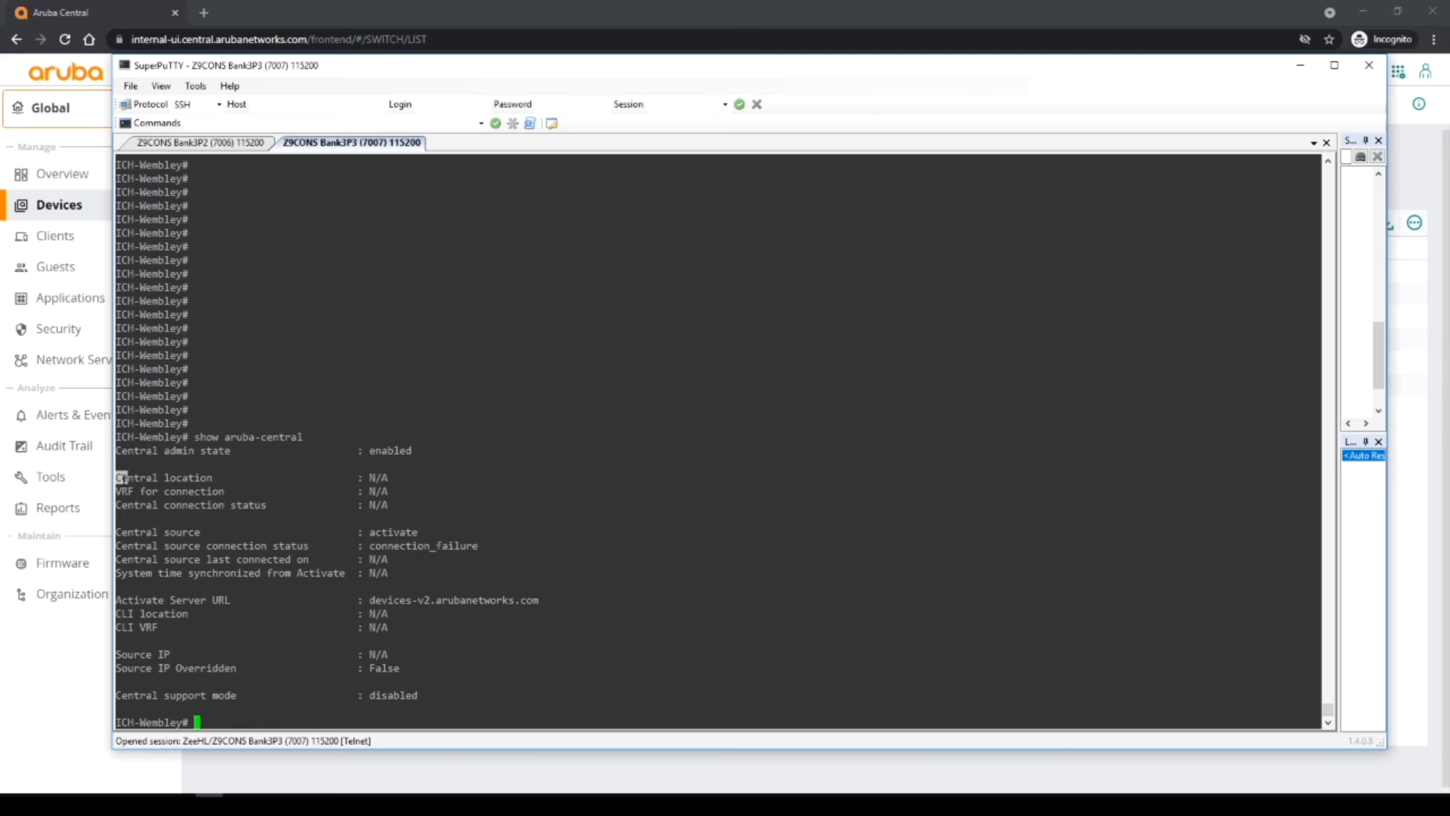
pyautogui.moveTo(124, 480); pyautogui.dragTo(404, 509)
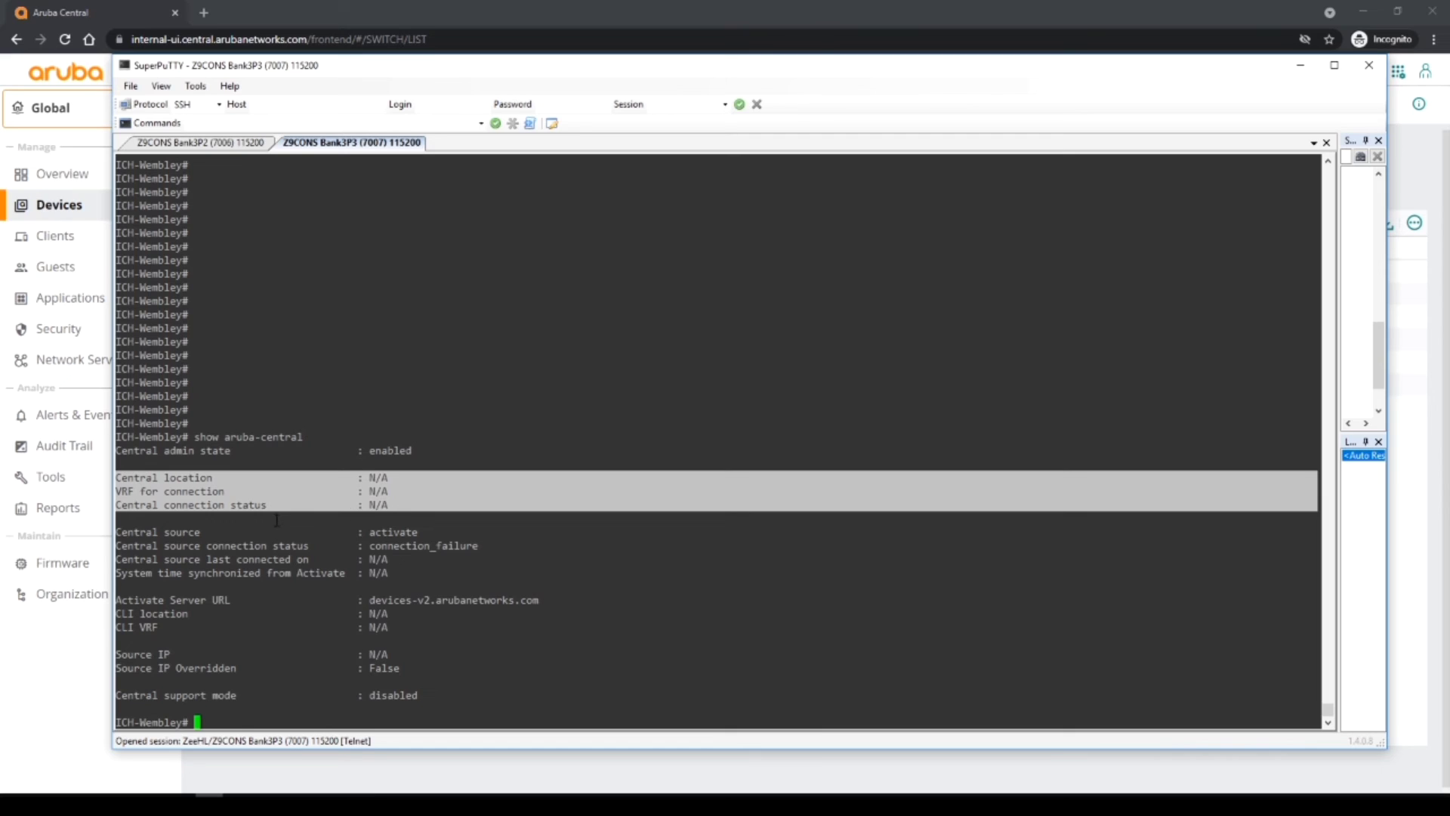
pyautogui.write('show run')
pyautogui.press('Return')
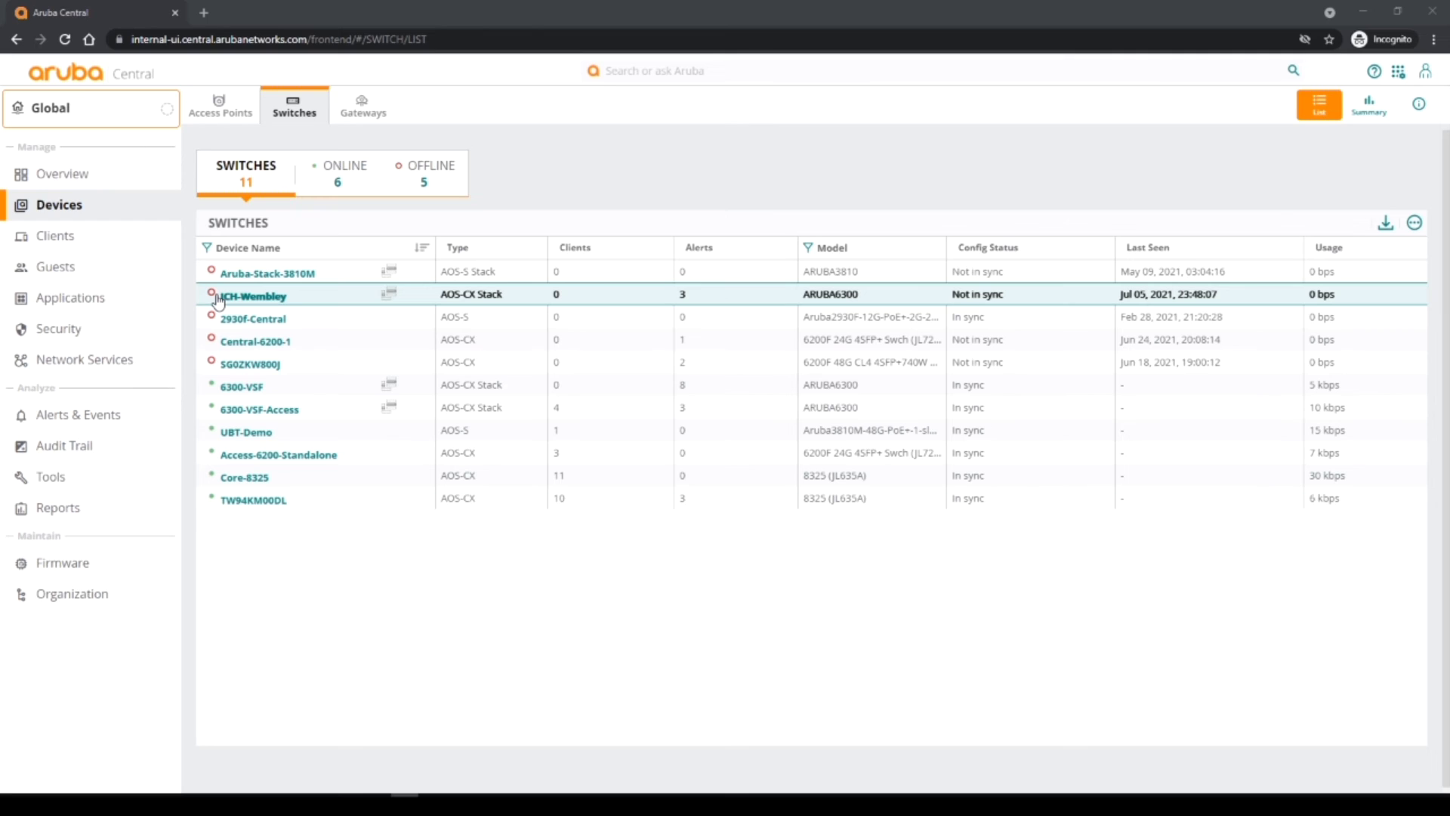
# Open group management and display the devices in the default group.
pyautogui.click(96, 596)
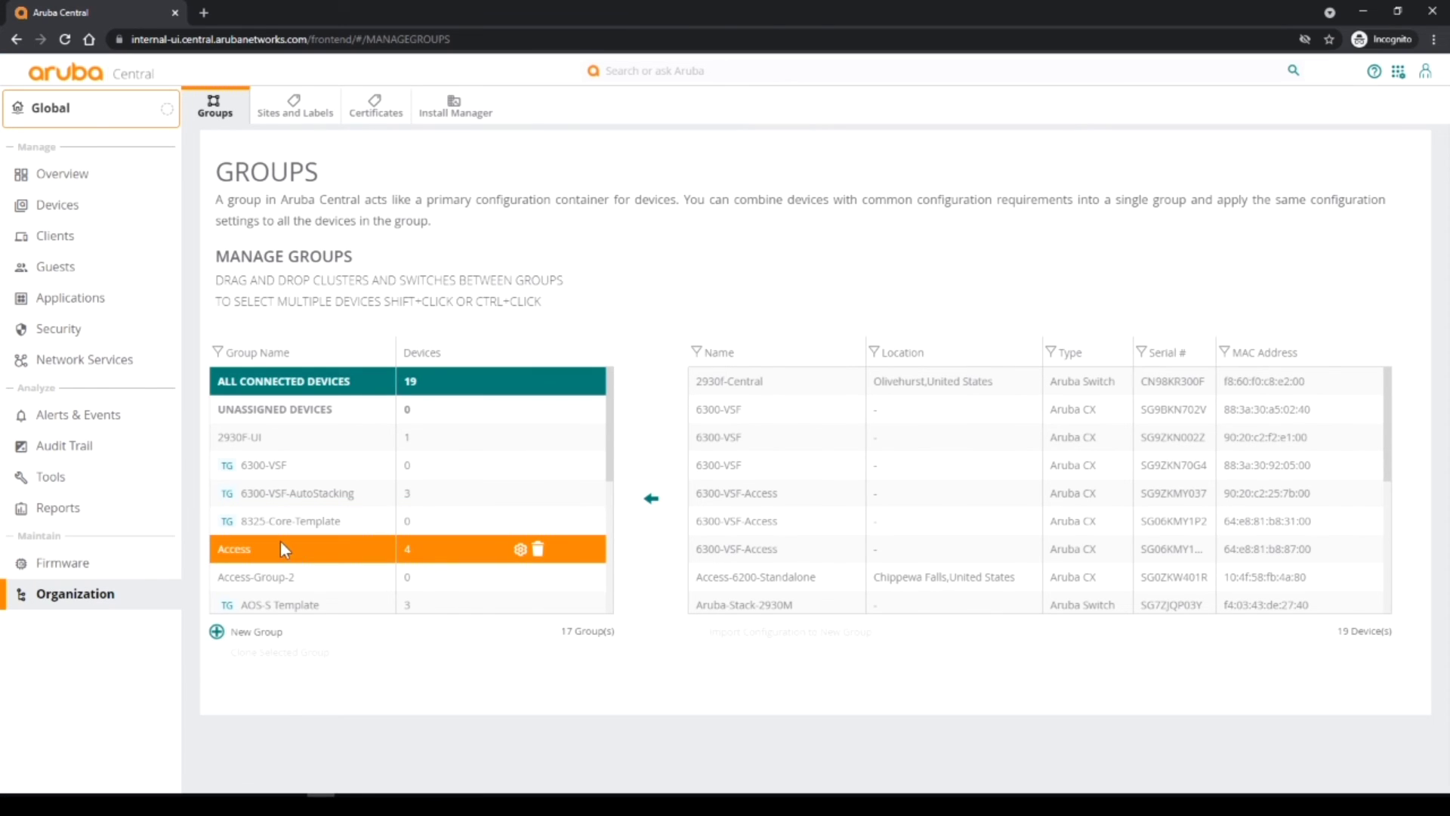
pyautogui.scroll(-3, 279, 541)
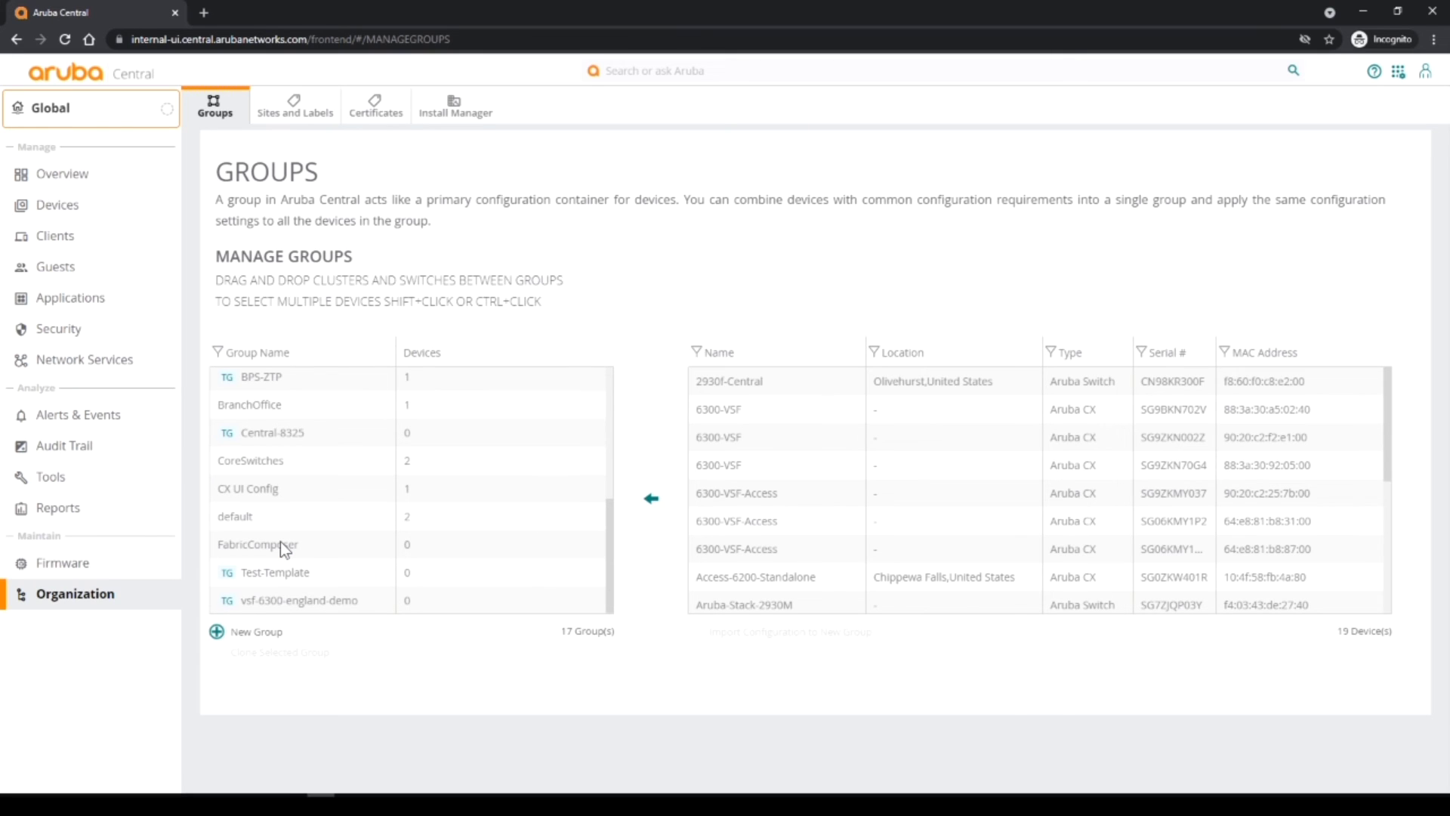
pyautogui.scroll(5, 280, 541)
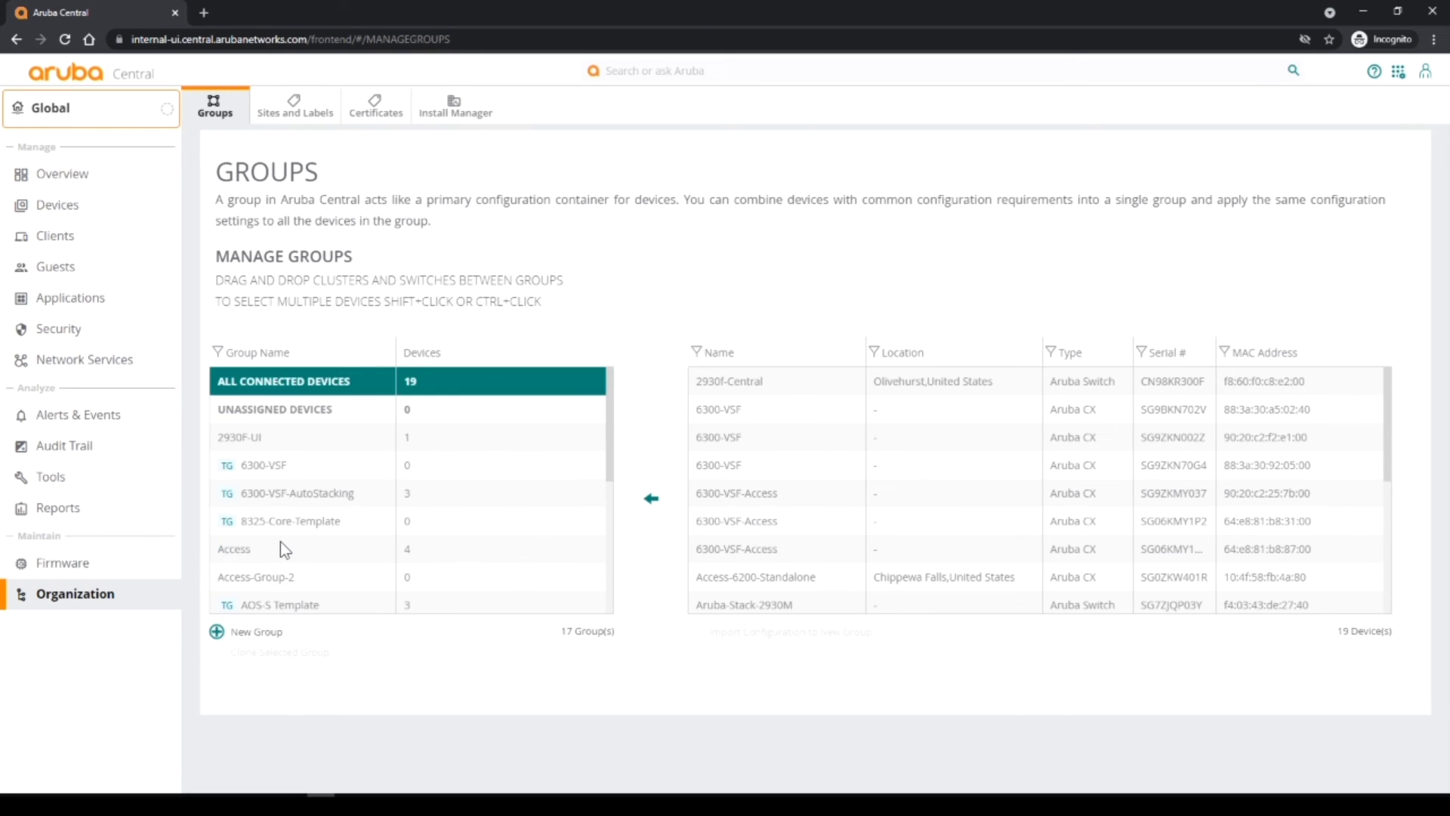
pyautogui.scroll(-1, 279, 541)
pyautogui.scroll(-2, 279, 541)
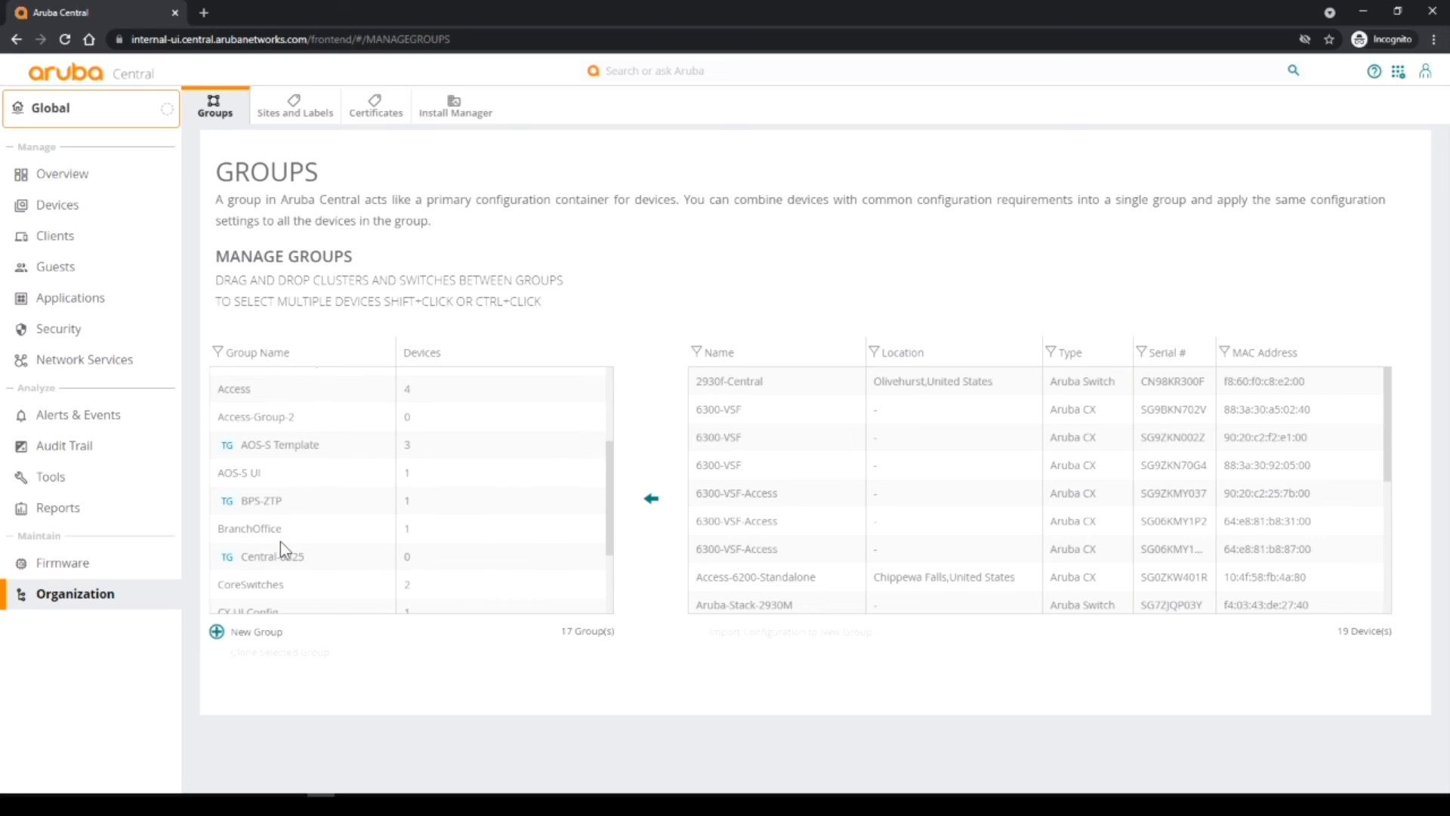
pyautogui.scroll(-4, 279, 541)
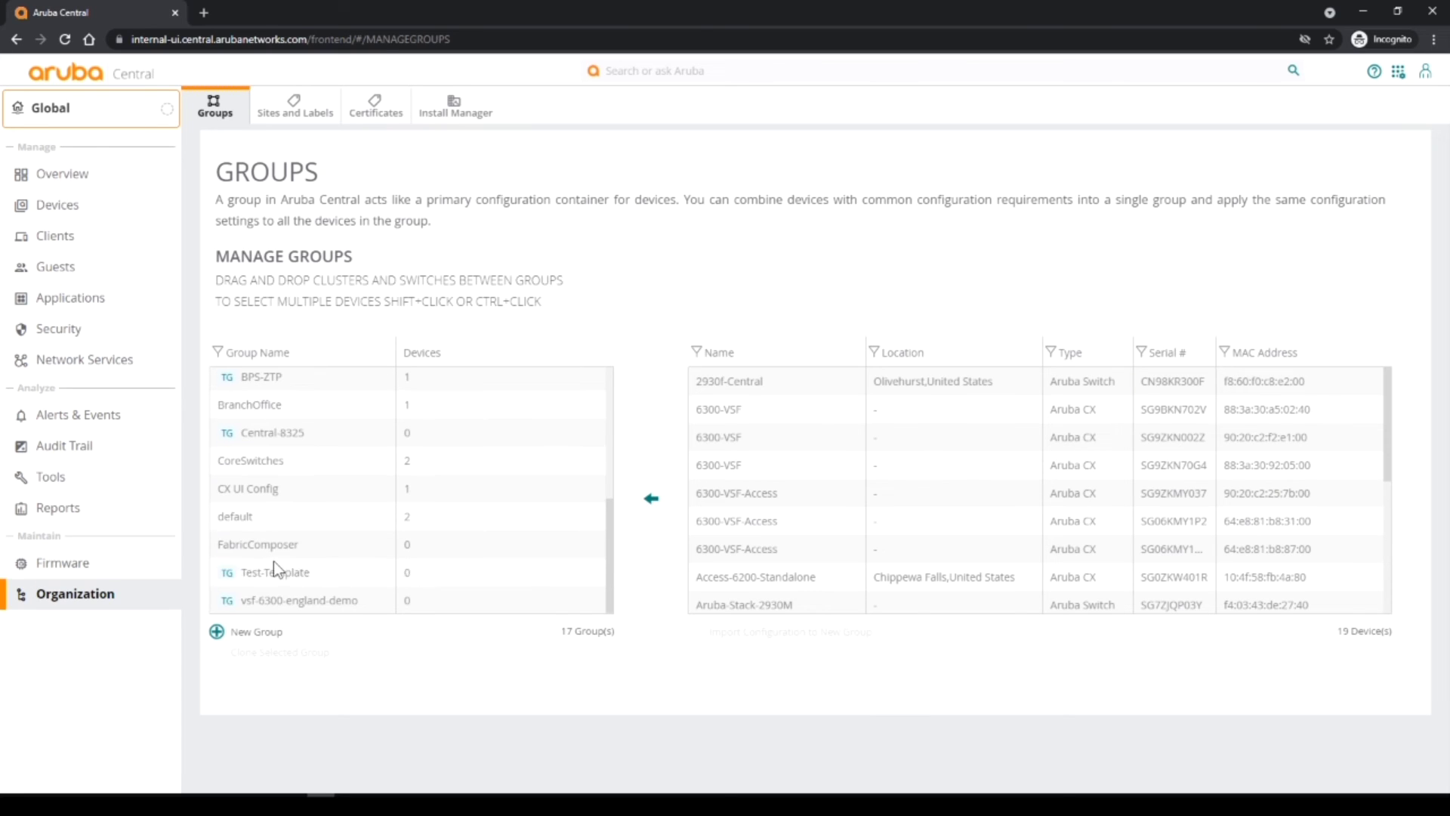
pyautogui.click(274, 561)
pyautogui.click(275, 518)
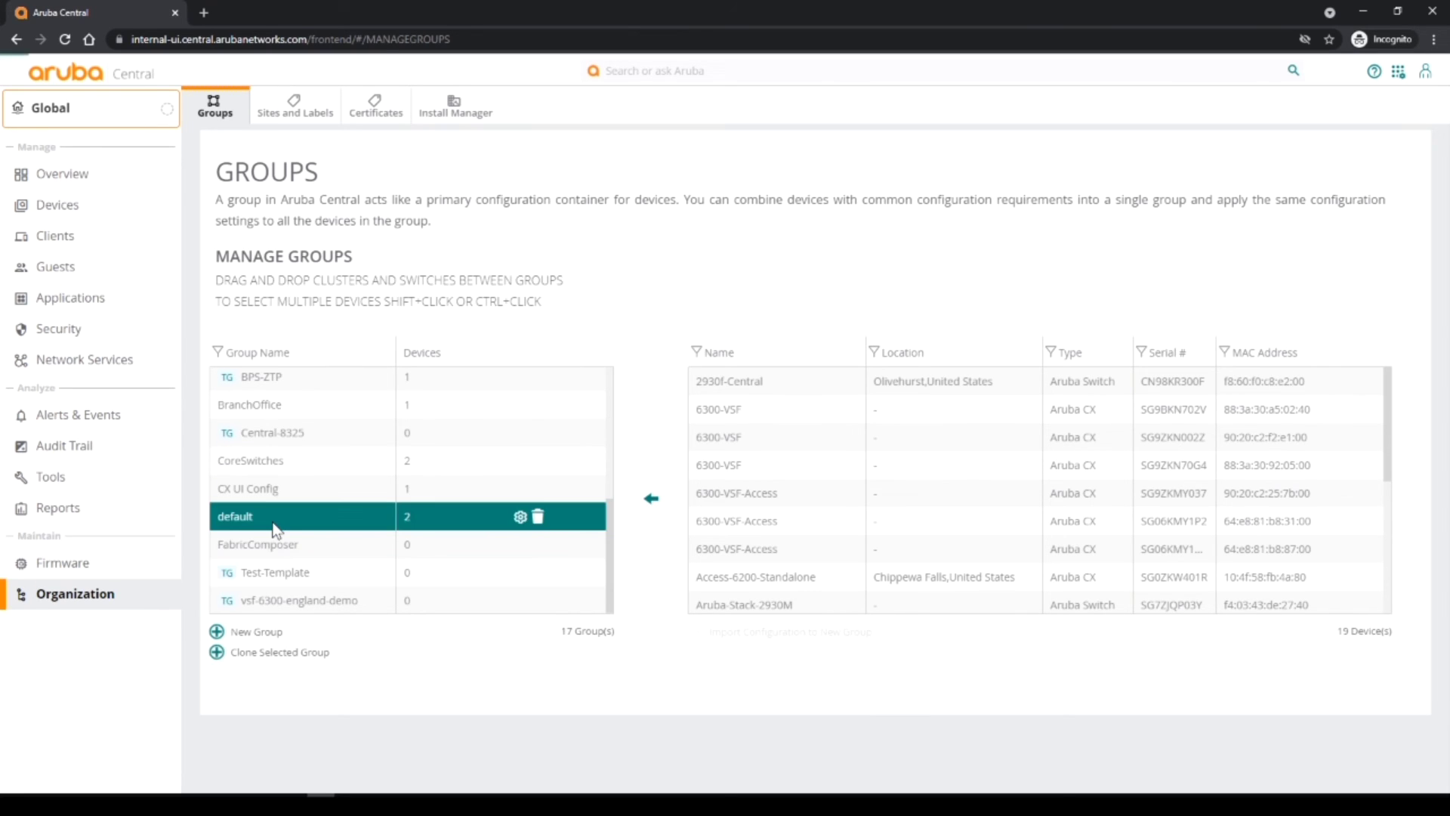
# Move both ICH-Wembley switches from default into vsf-6300-england-demo and confirm.
pyautogui.click(777, 381)
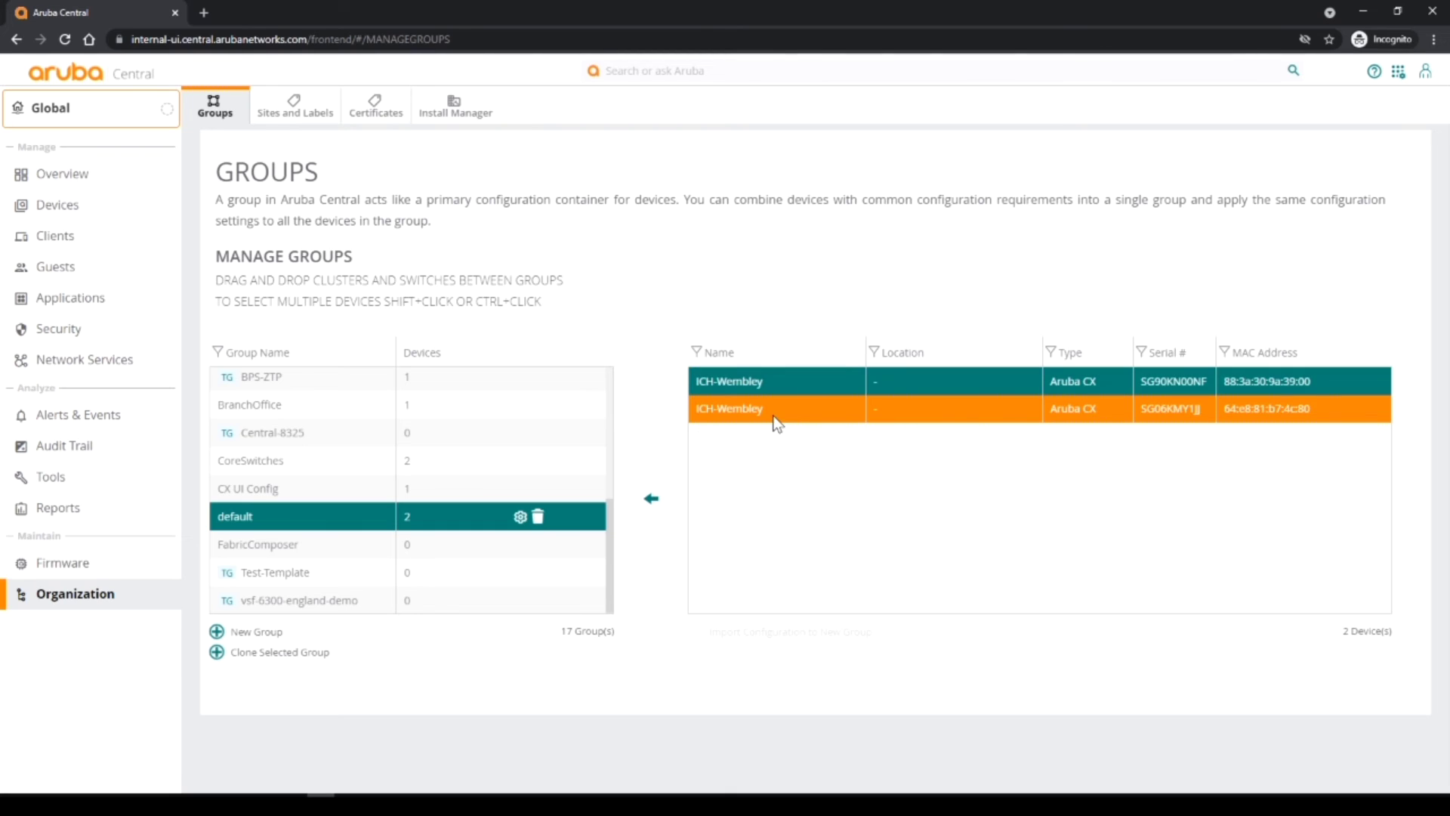
pyautogui.keyDown('shift'); pyautogui.click(776, 409); pyautogui.keyUp('shift')
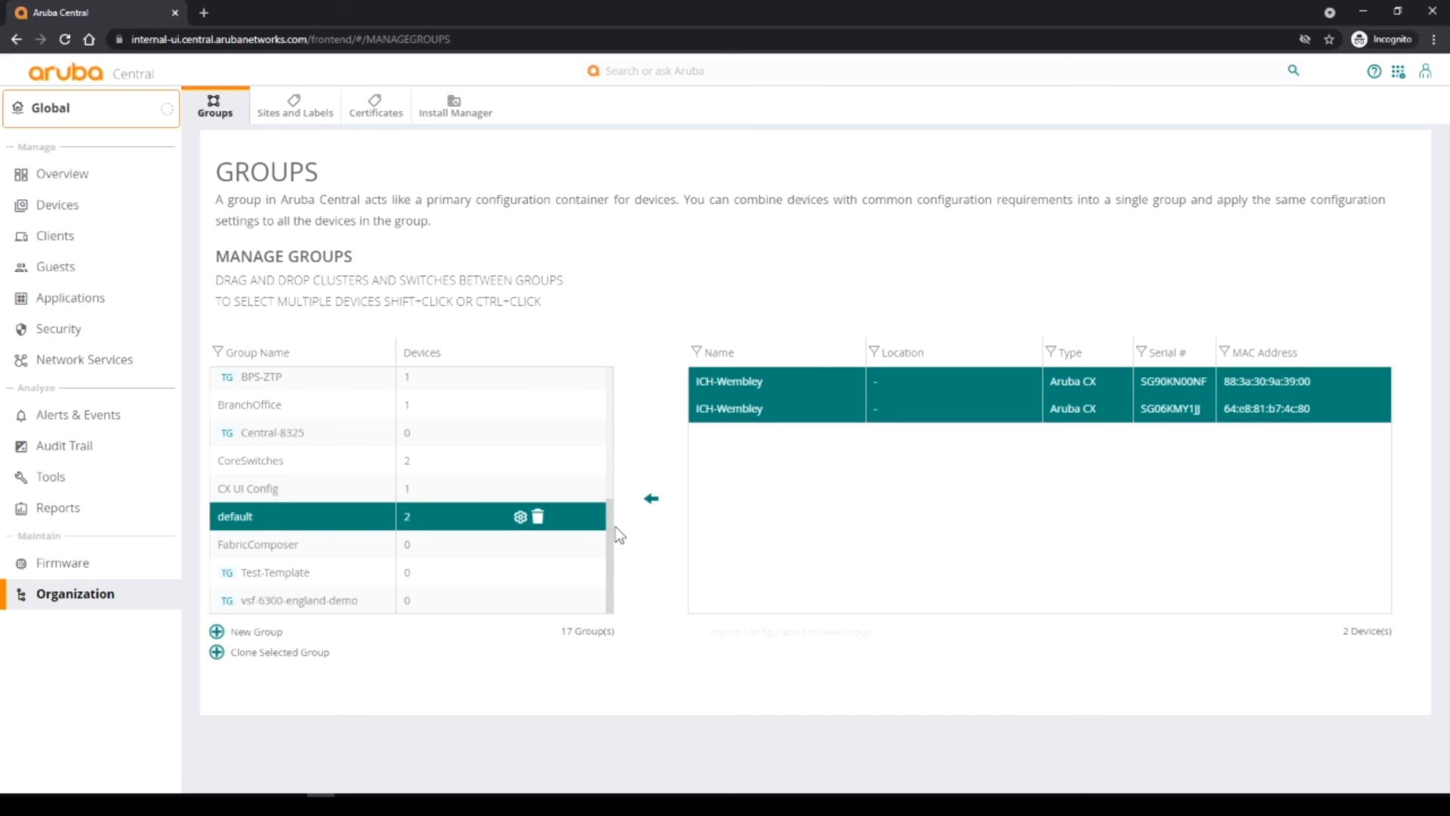
pyautogui.scroll(3, 612, 499)
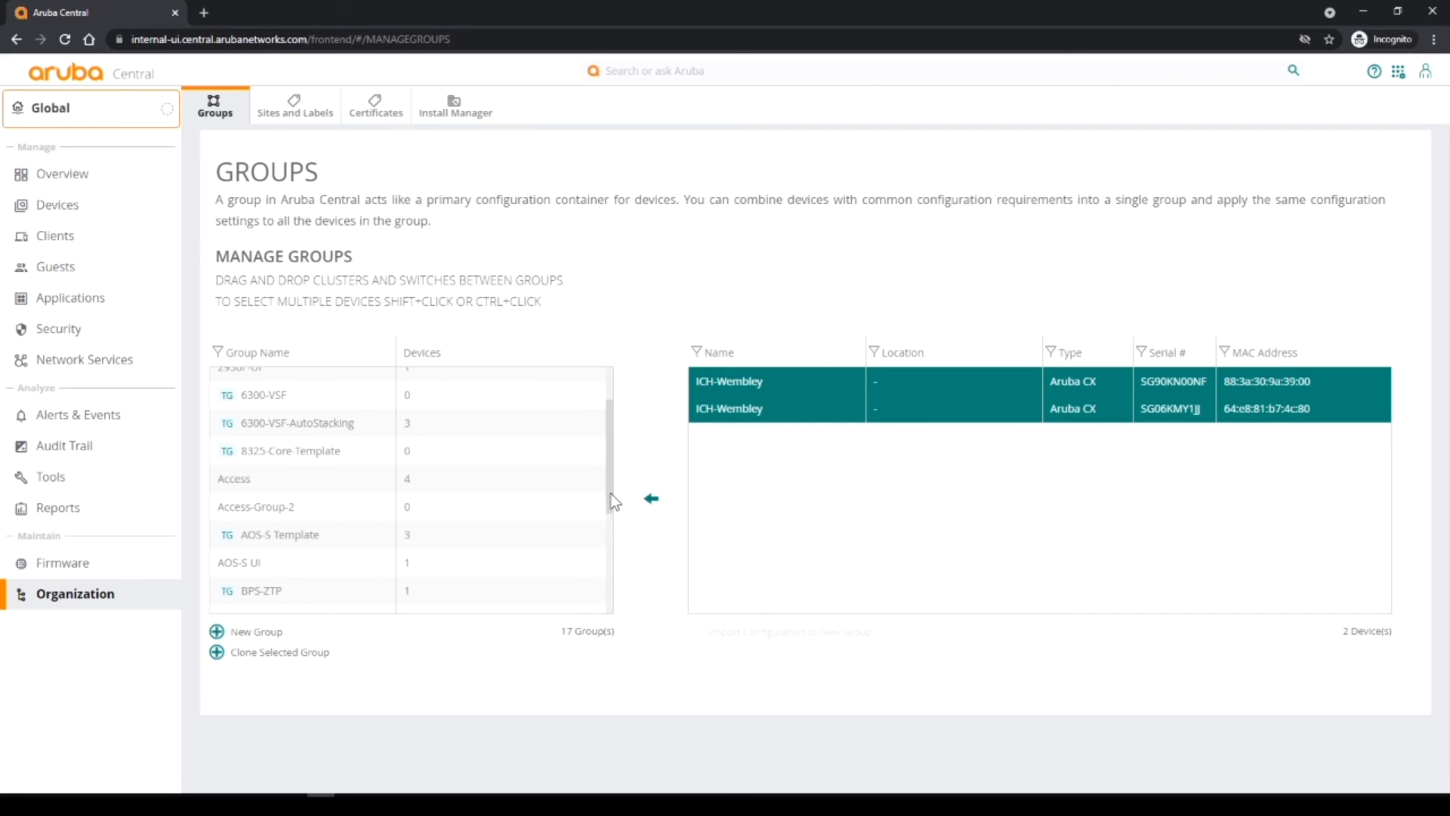
pyautogui.moveTo(610, 502); pyautogui.dragTo(613, 610)
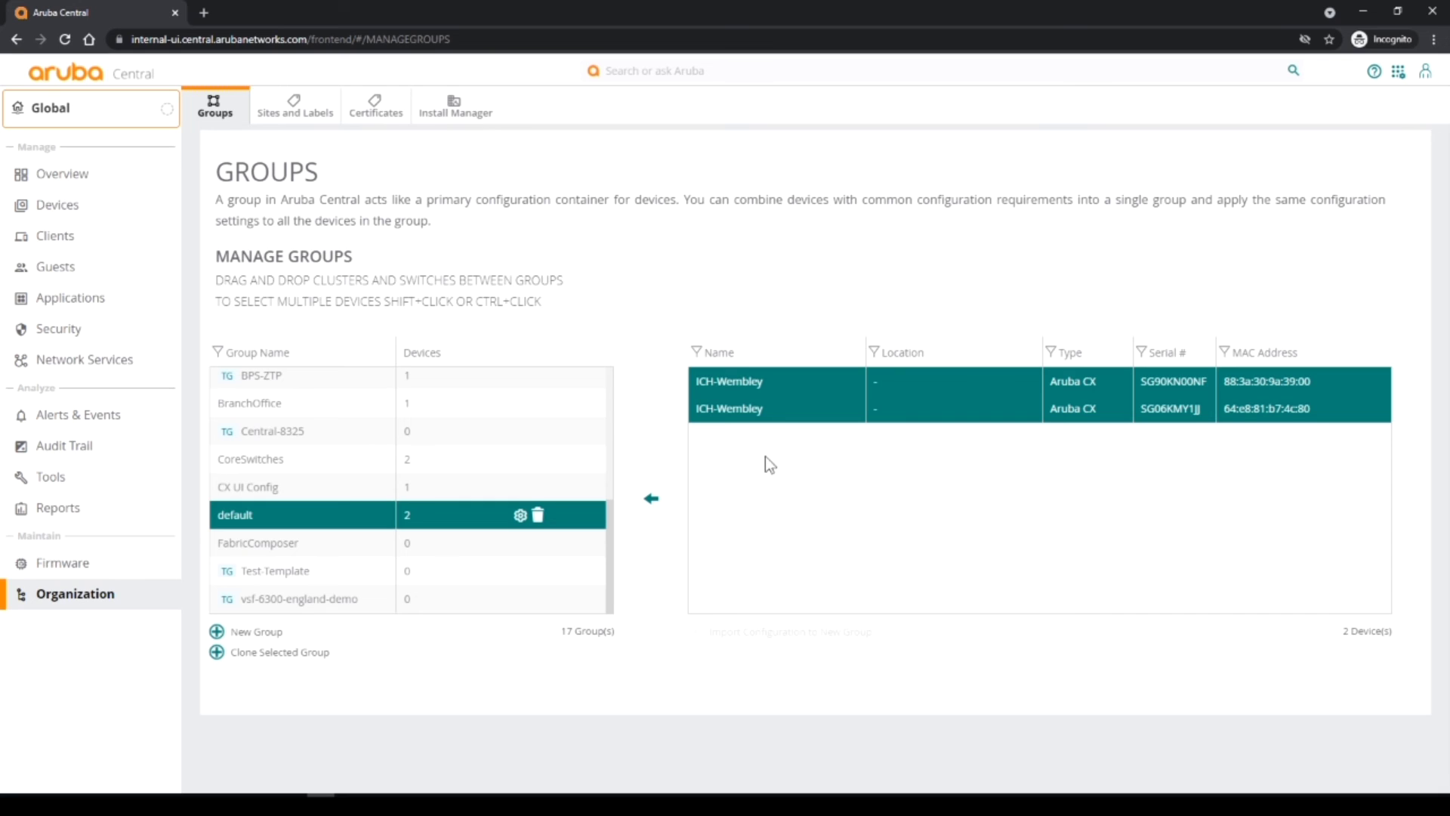
pyautogui.moveTo(747, 380); pyautogui.dragTo(355, 603)
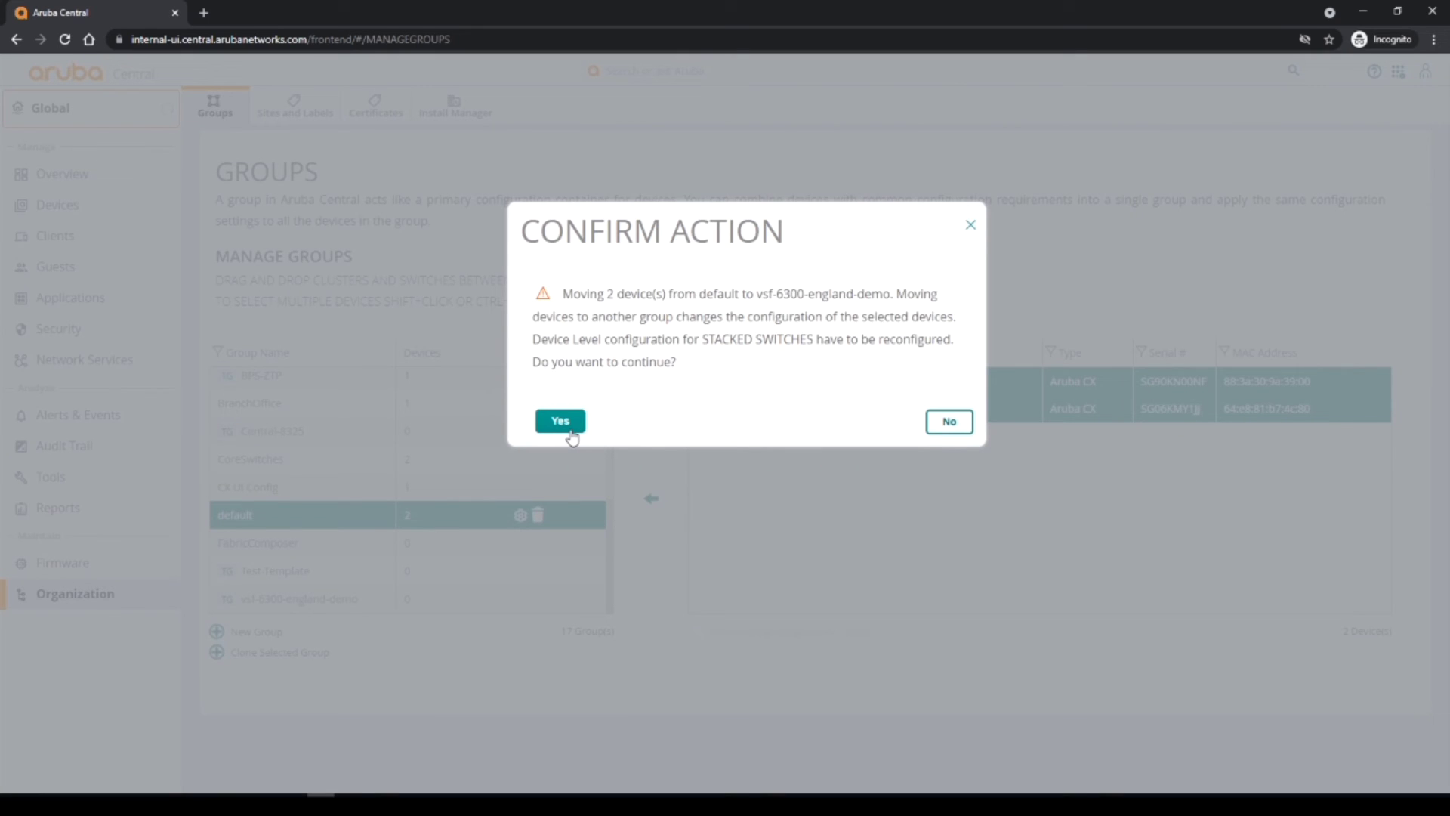
pyautogui.click(572, 434)
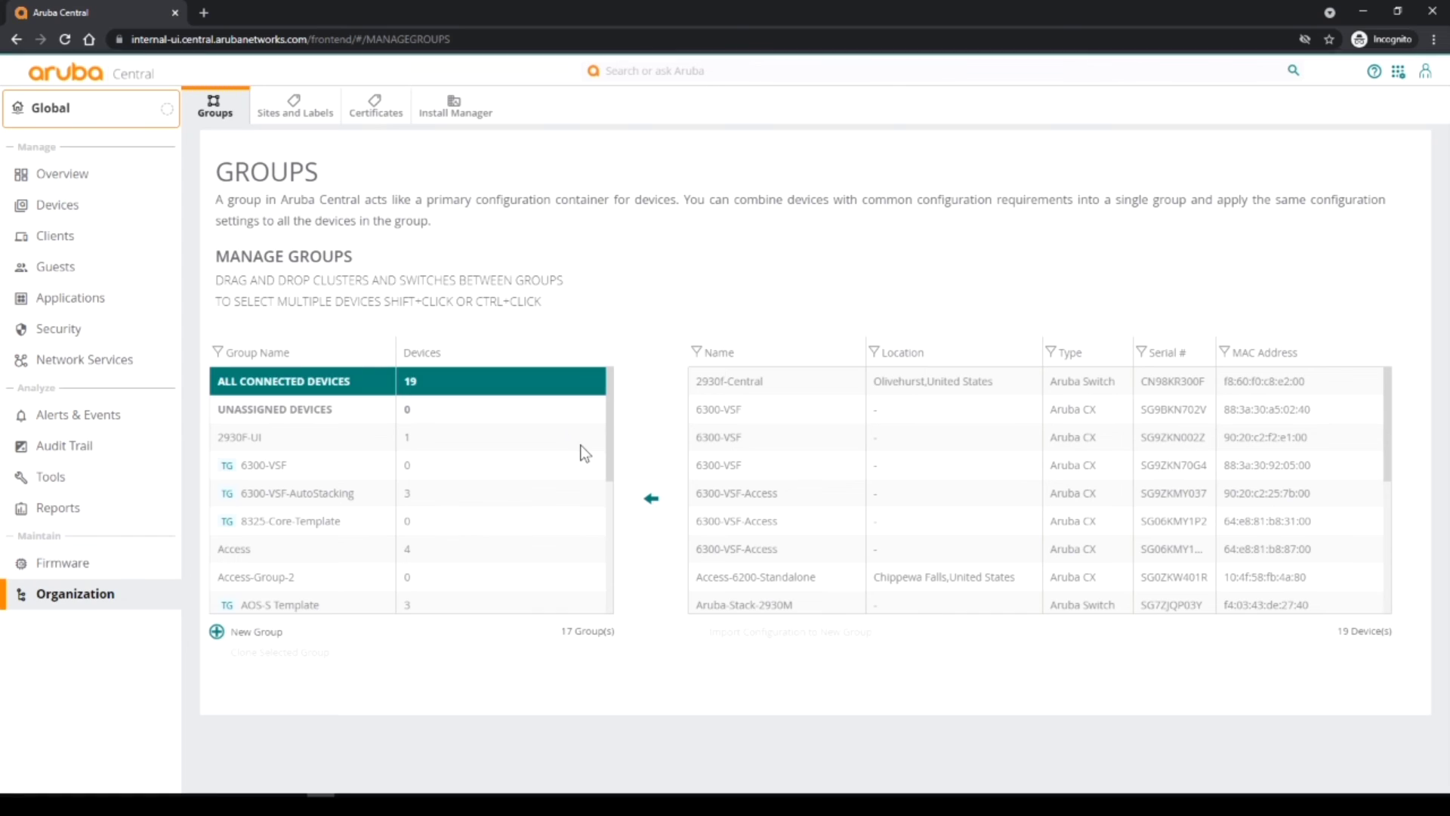
pyautogui.click(63, 214)
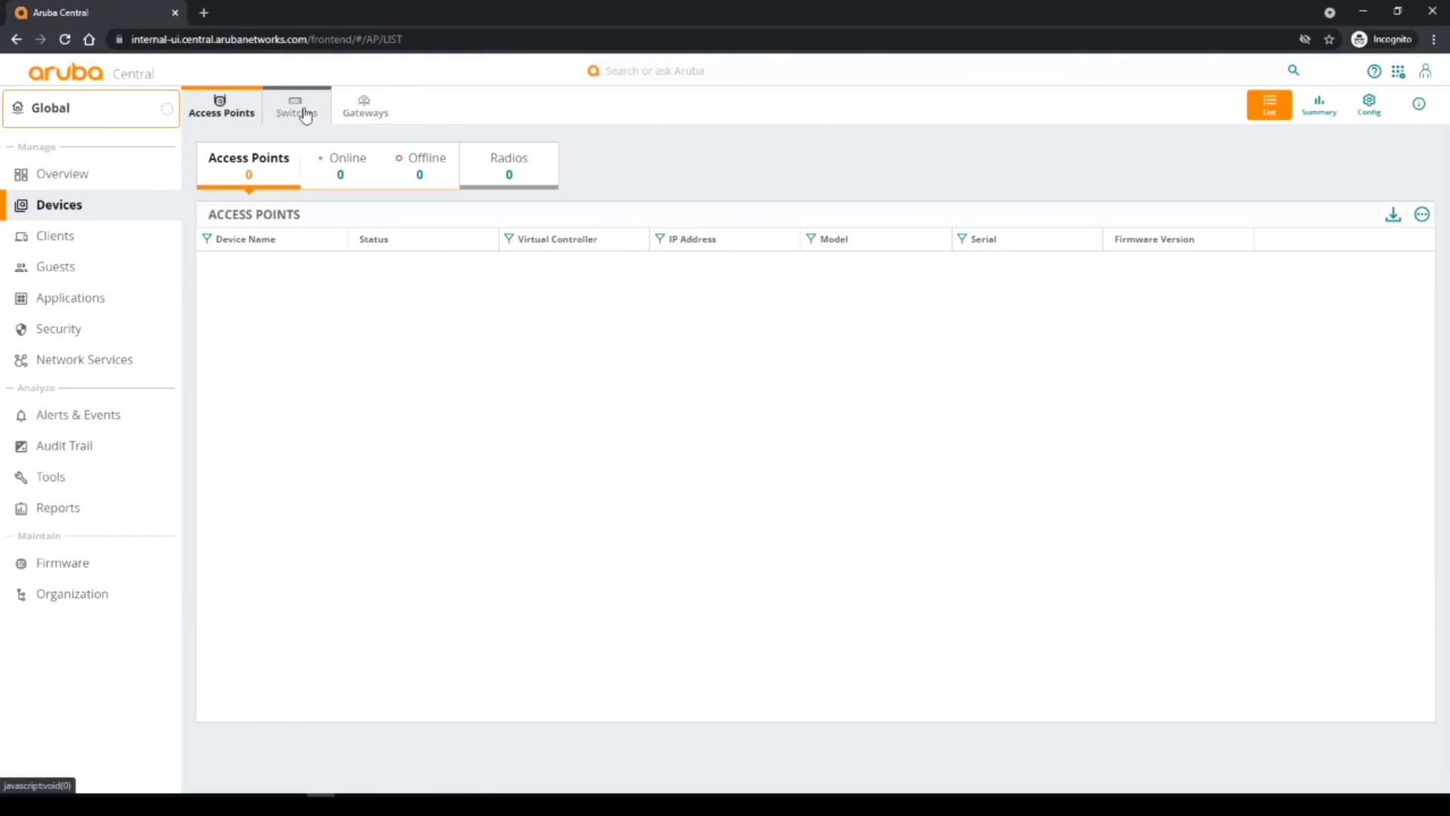
# Show the global Switches list with ICH-Wembley as an AOS-CX Stack, not in sync.
pyautogui.click(304, 112)
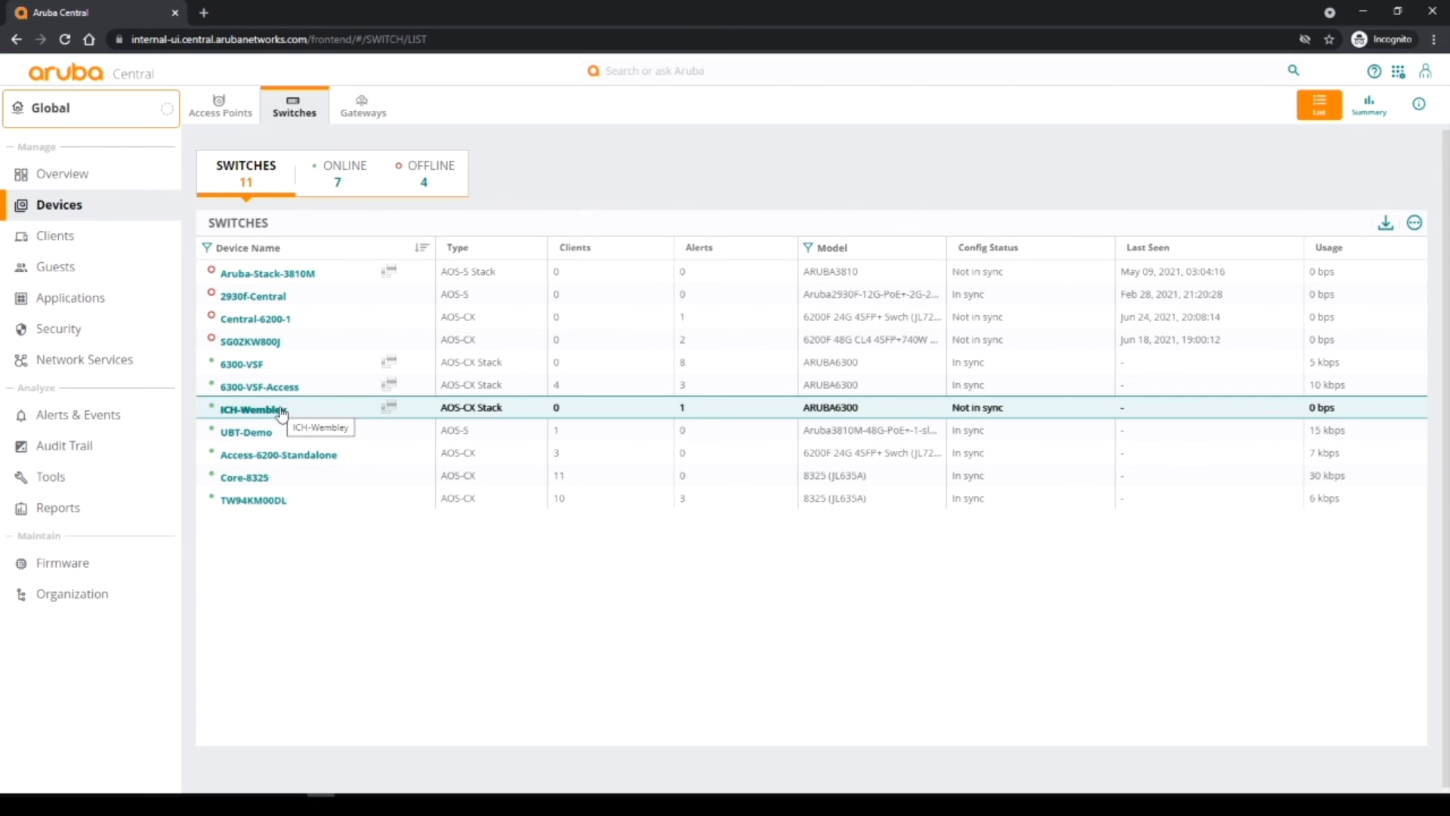
# Filter to the vsf-6300-england-demo group to confirm ICH-Wembley is in sync.
pyautogui.click(84, 121)
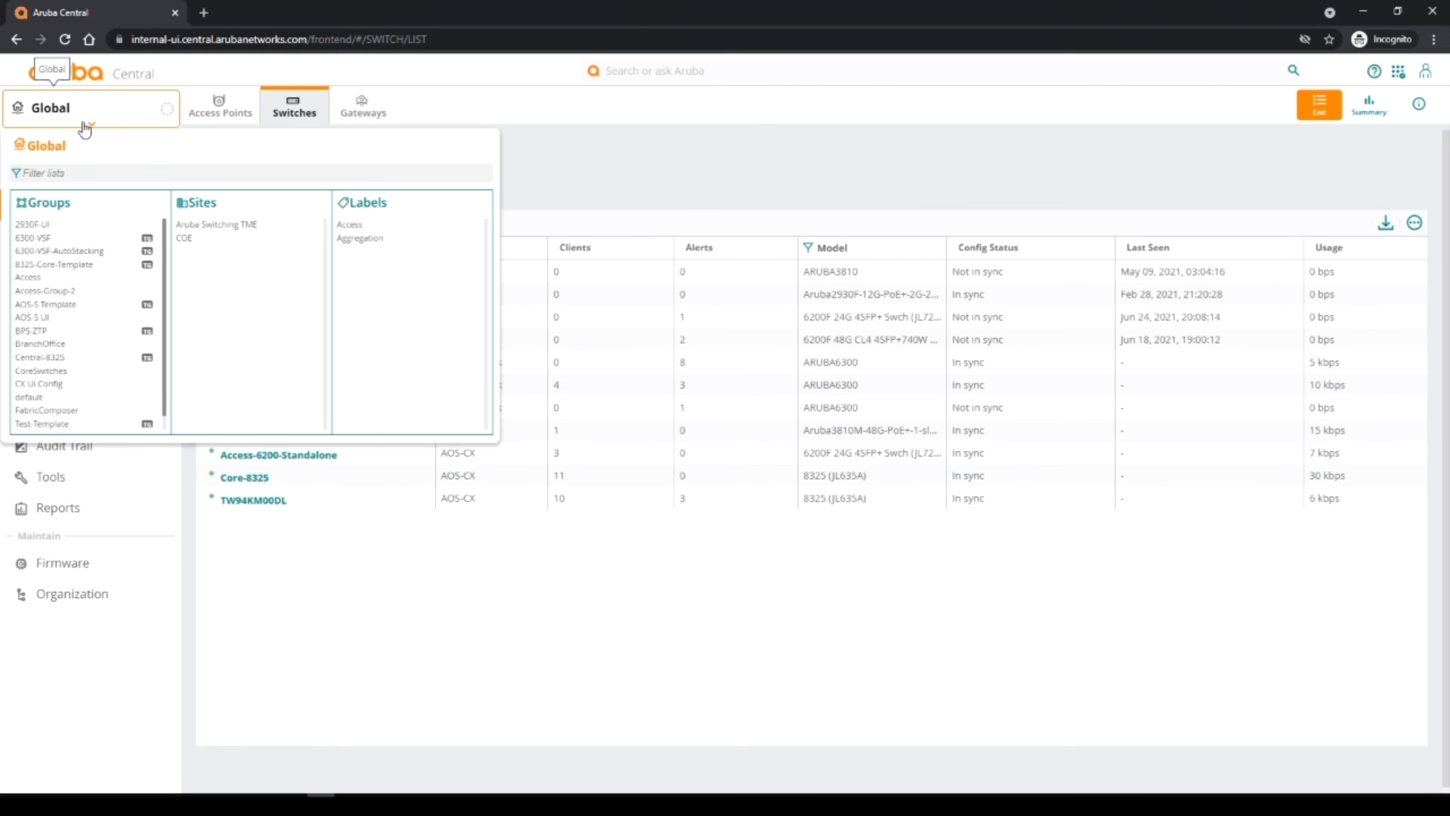
pyautogui.scroll(-1, 79, 351)
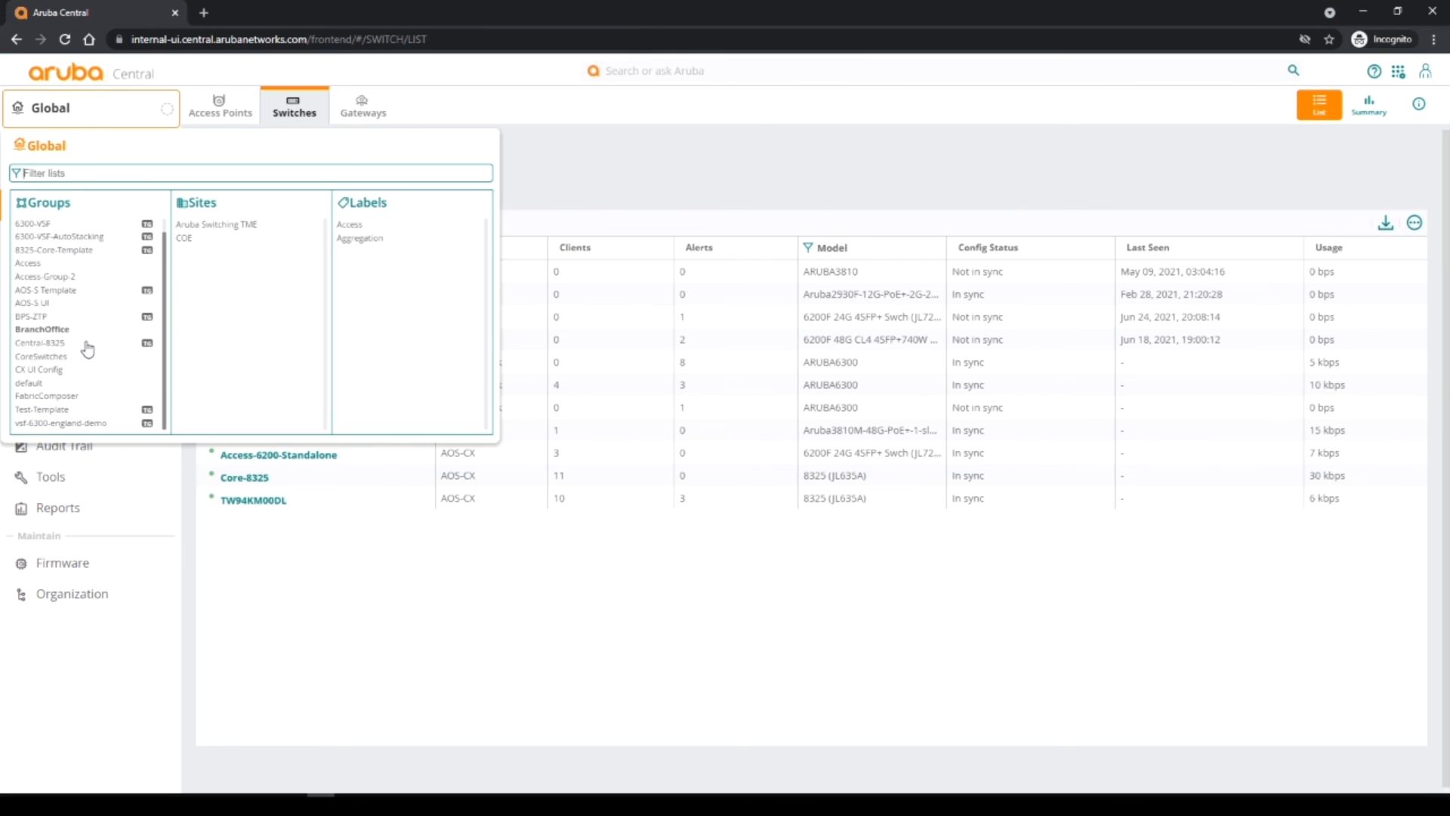
pyautogui.click(71, 424)
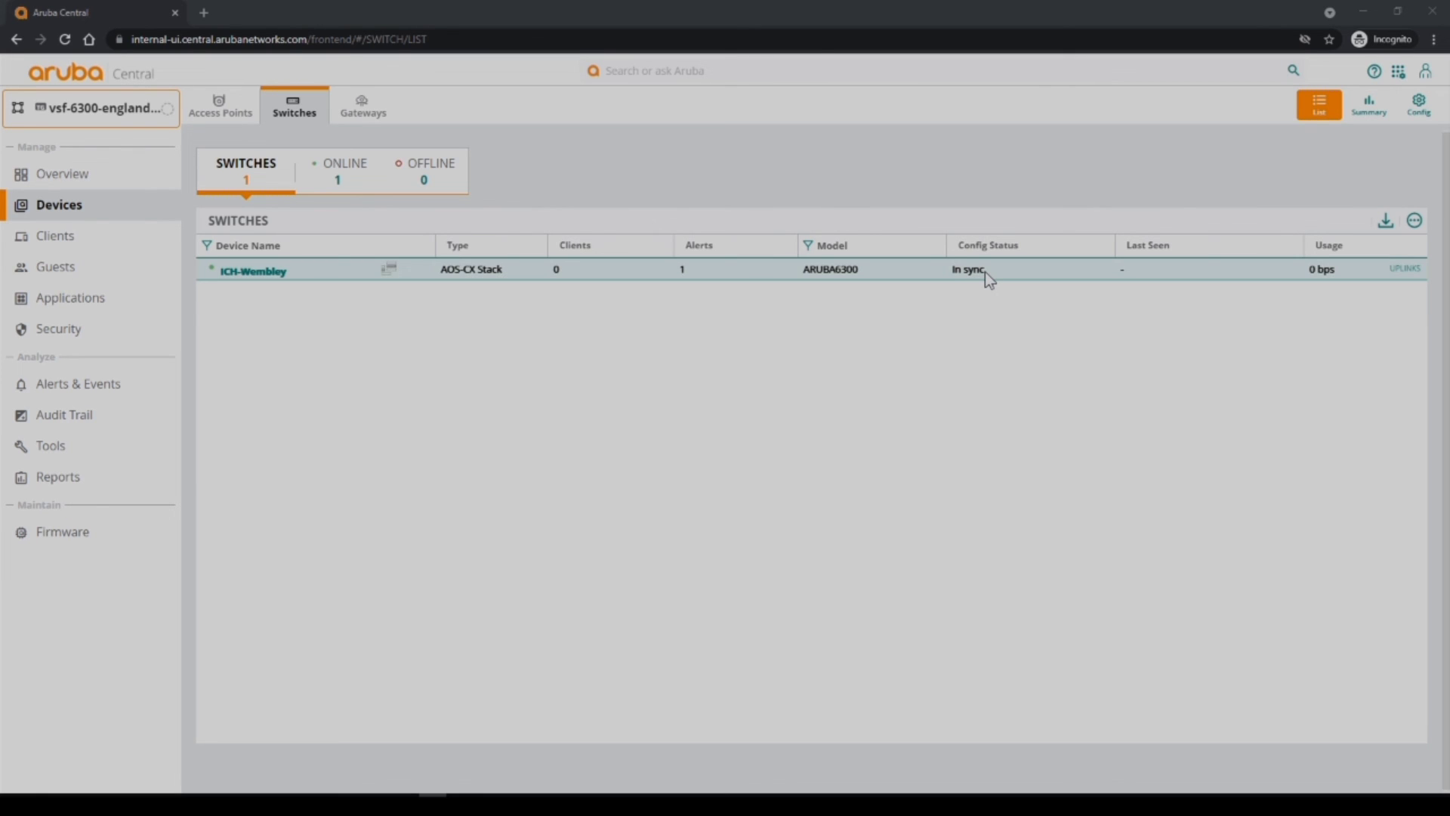
pyautogui.click(210, 806)
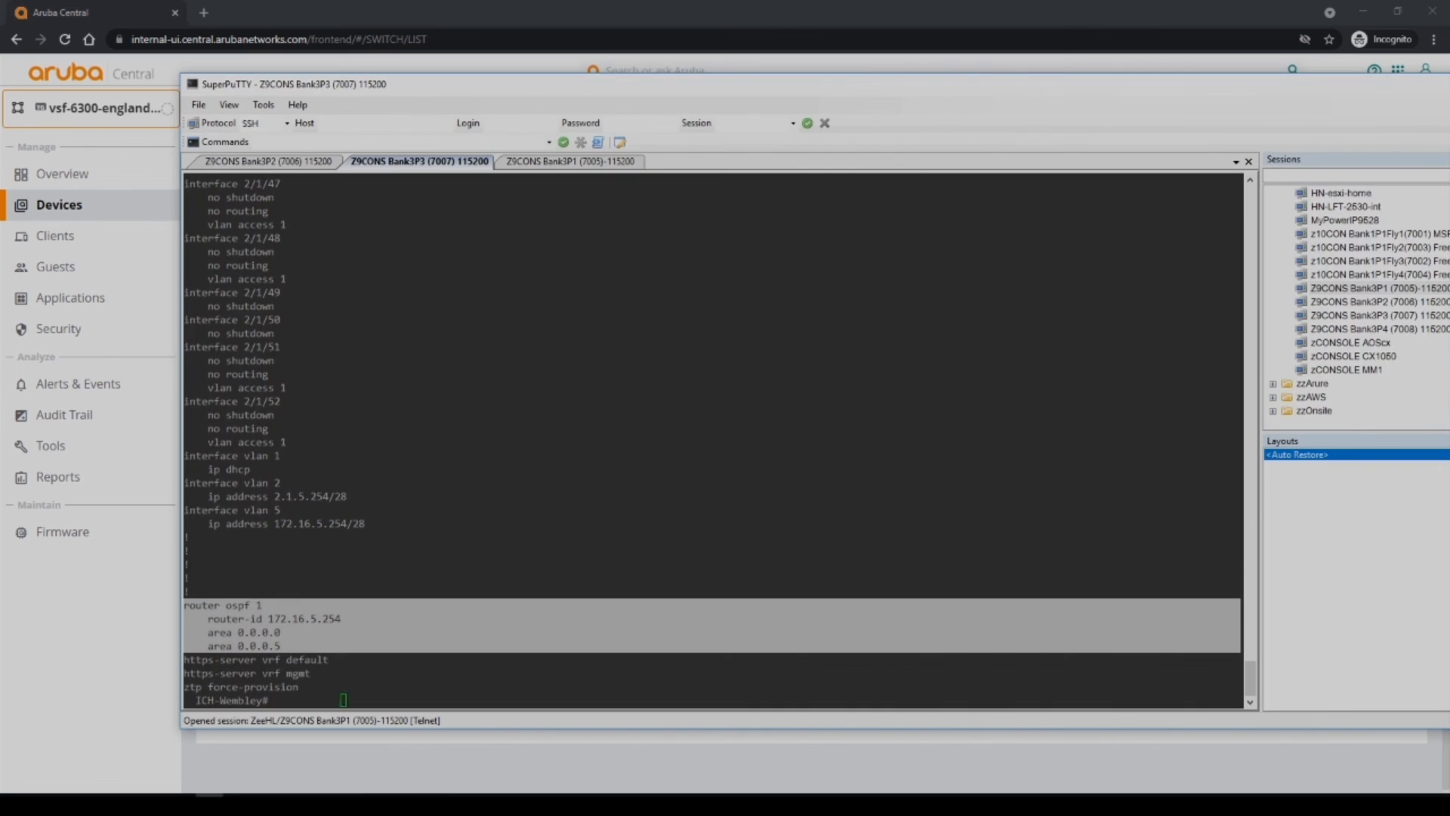
# Highlight the show aruba-central output reporting the Central connection as connected.
pyautogui.click(426, 663)
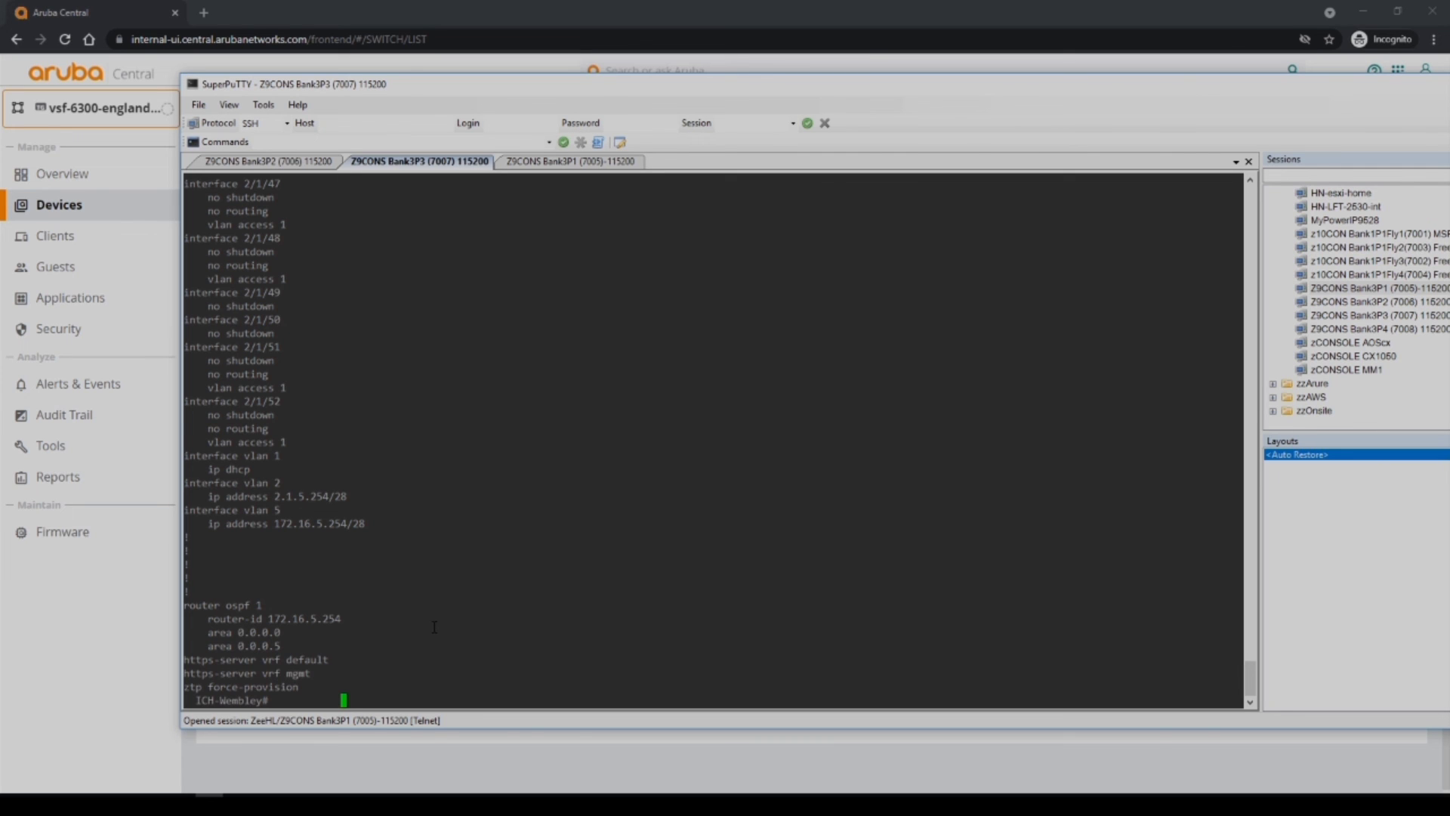
pyautogui.scroll(20, 434, 627)
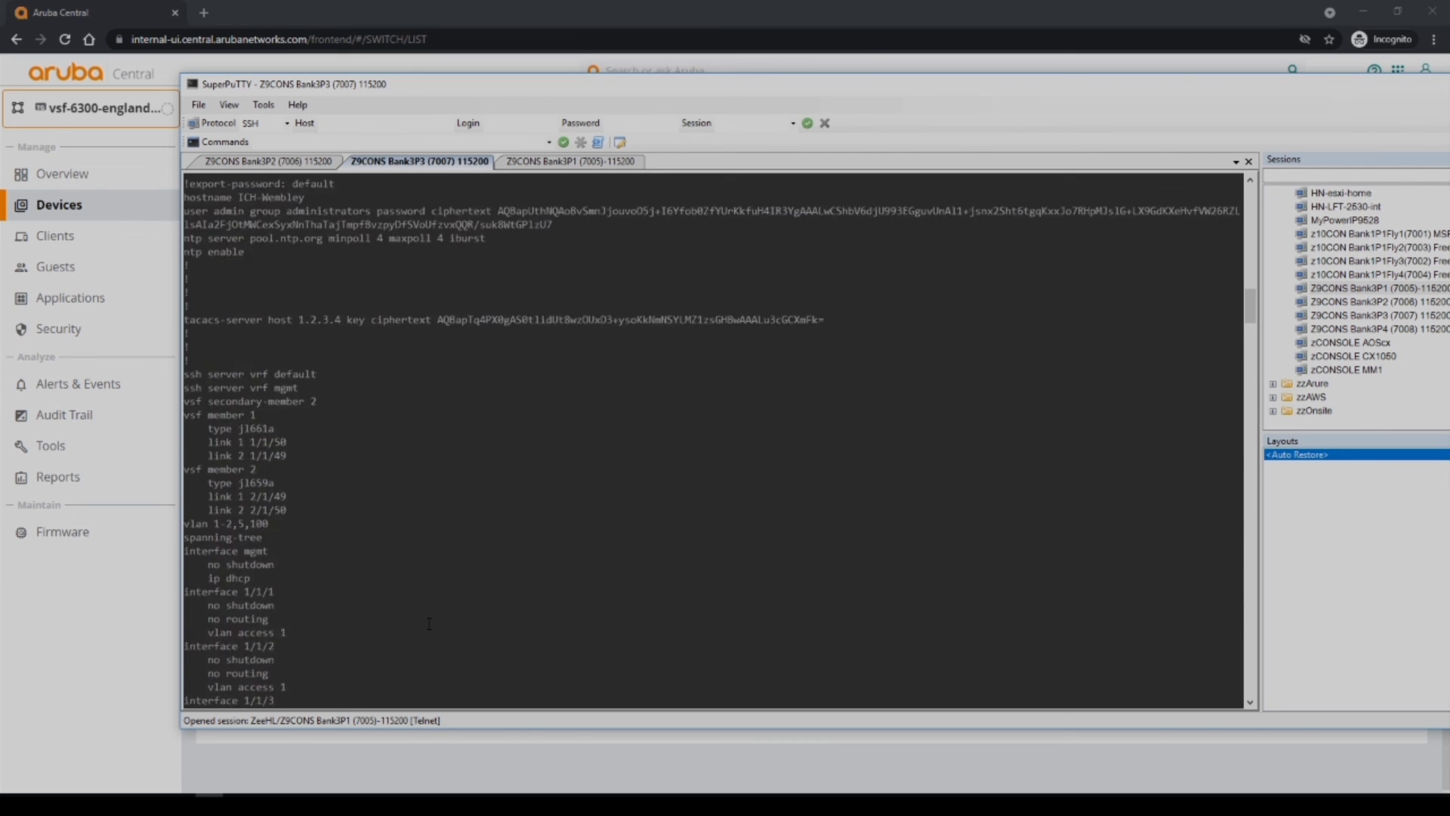
pyautogui.scroll(10, 429, 622)
pyautogui.scroll(-5, 429, 623)
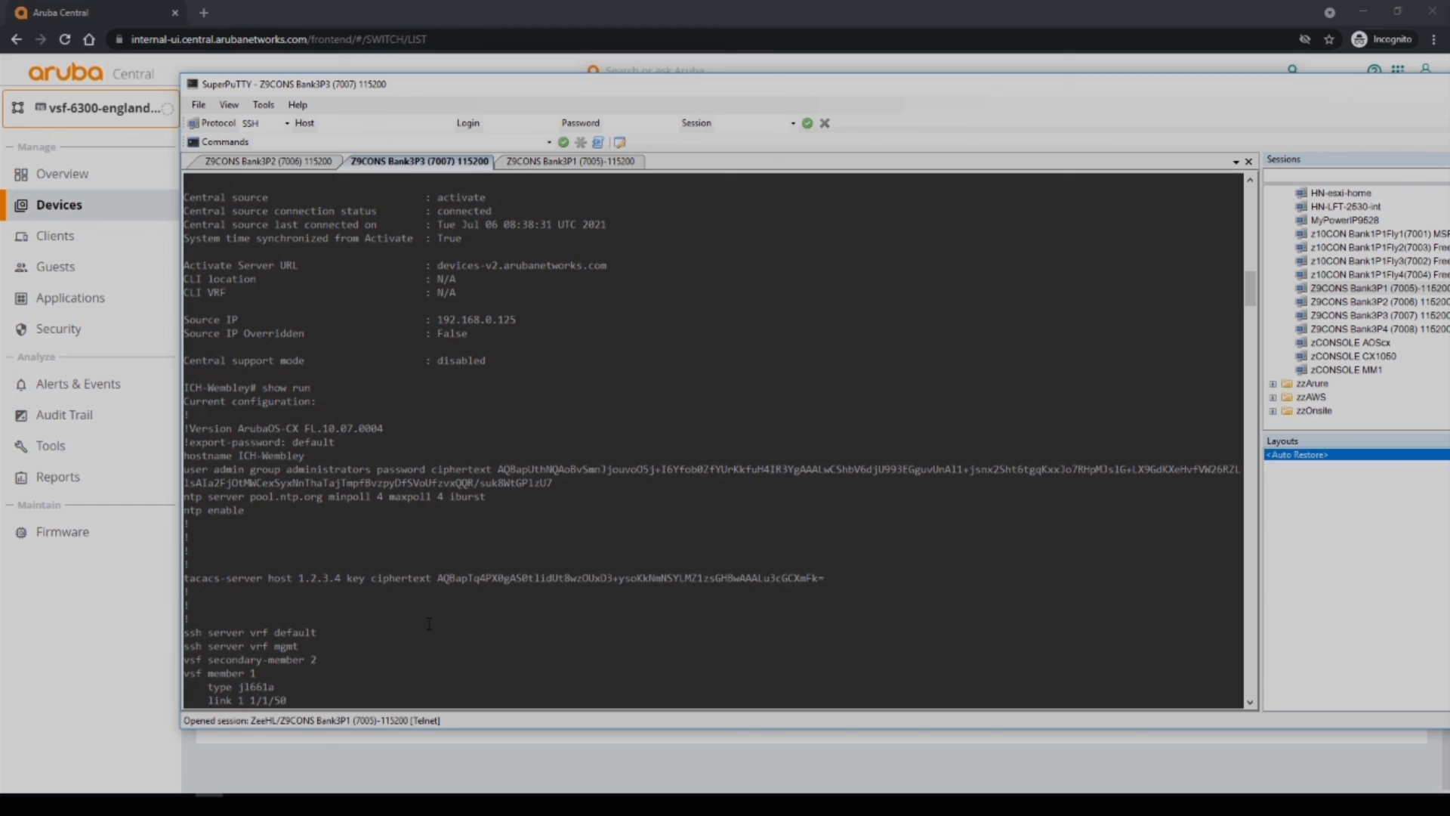
pyautogui.scroll(6, 429, 623)
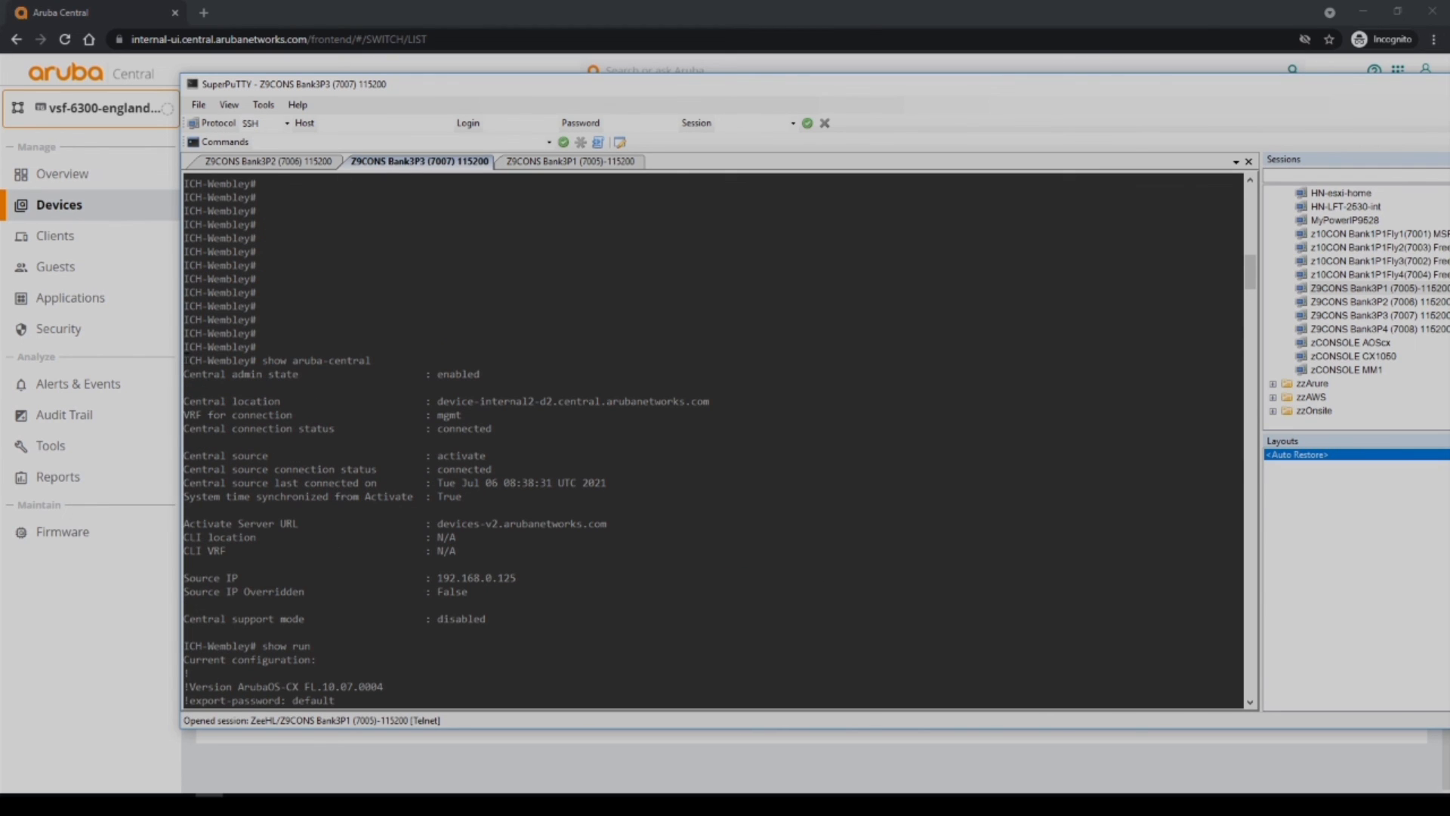
pyautogui.moveTo(184, 360); pyautogui.dragTo(447, 513)
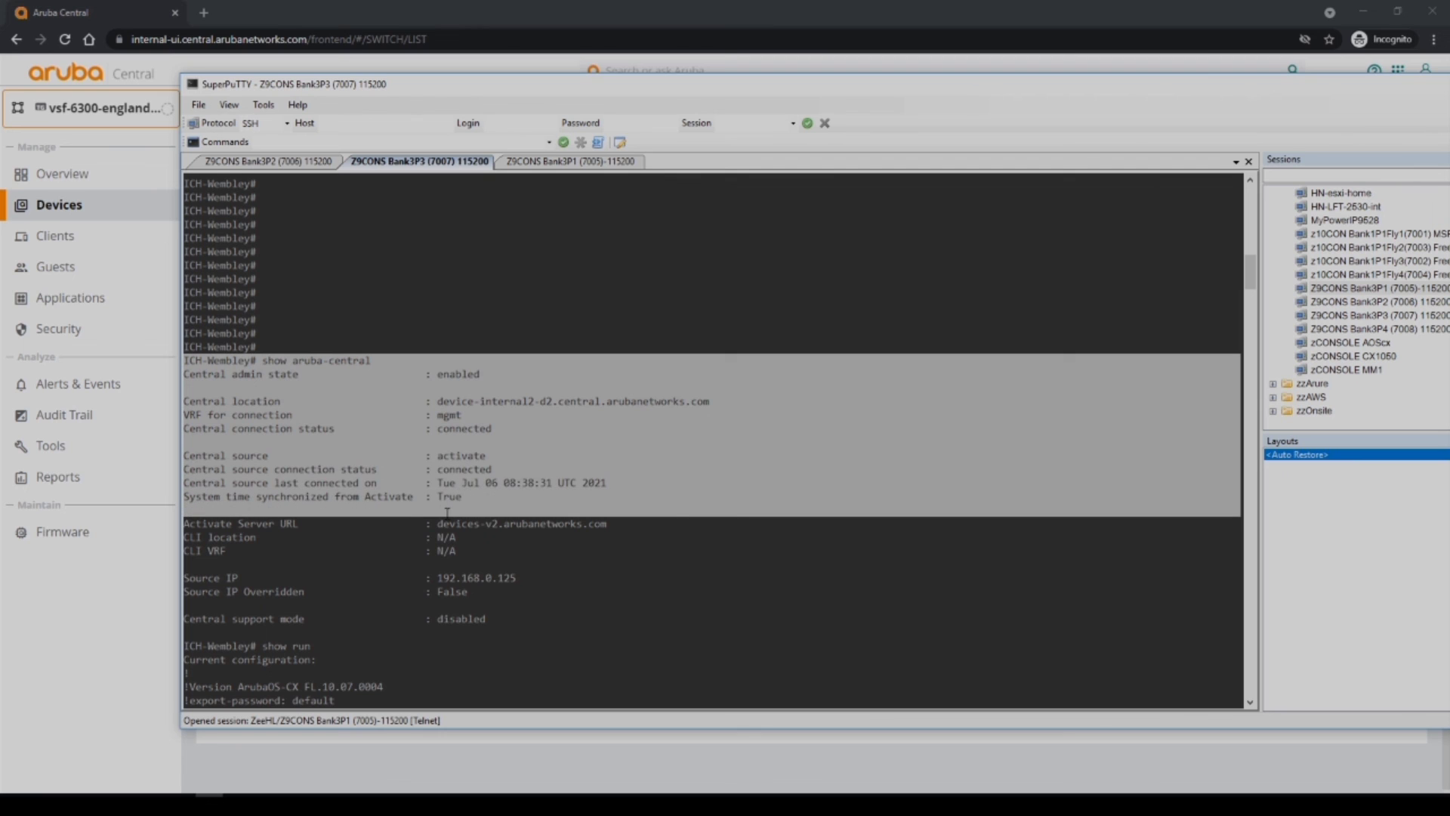
pyautogui.moveTo(434, 400); pyautogui.dragTo(491, 438)
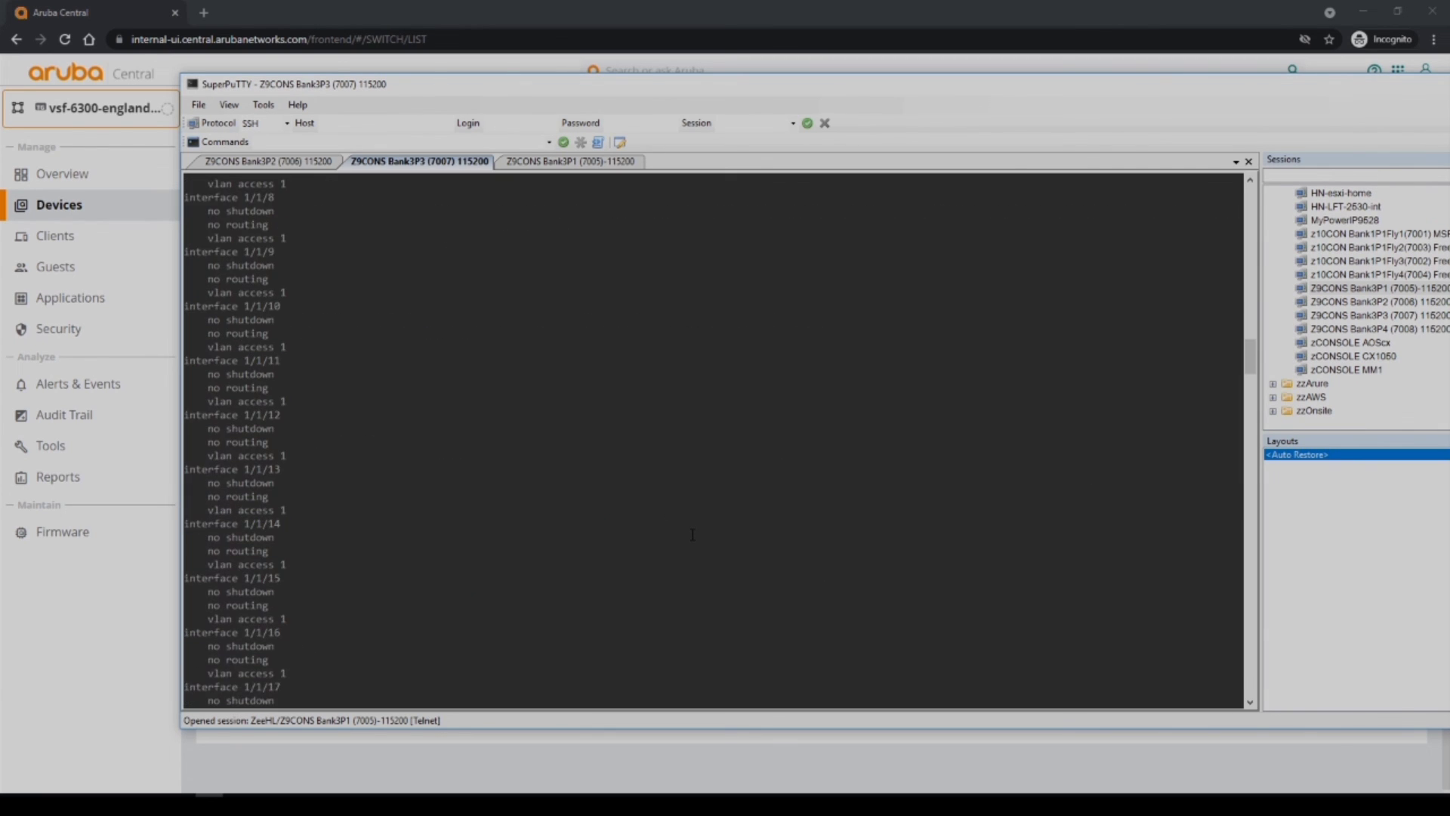
# Highlight the VSF member definitions in the show run output.
pyautogui.scroll(10, 693, 534)
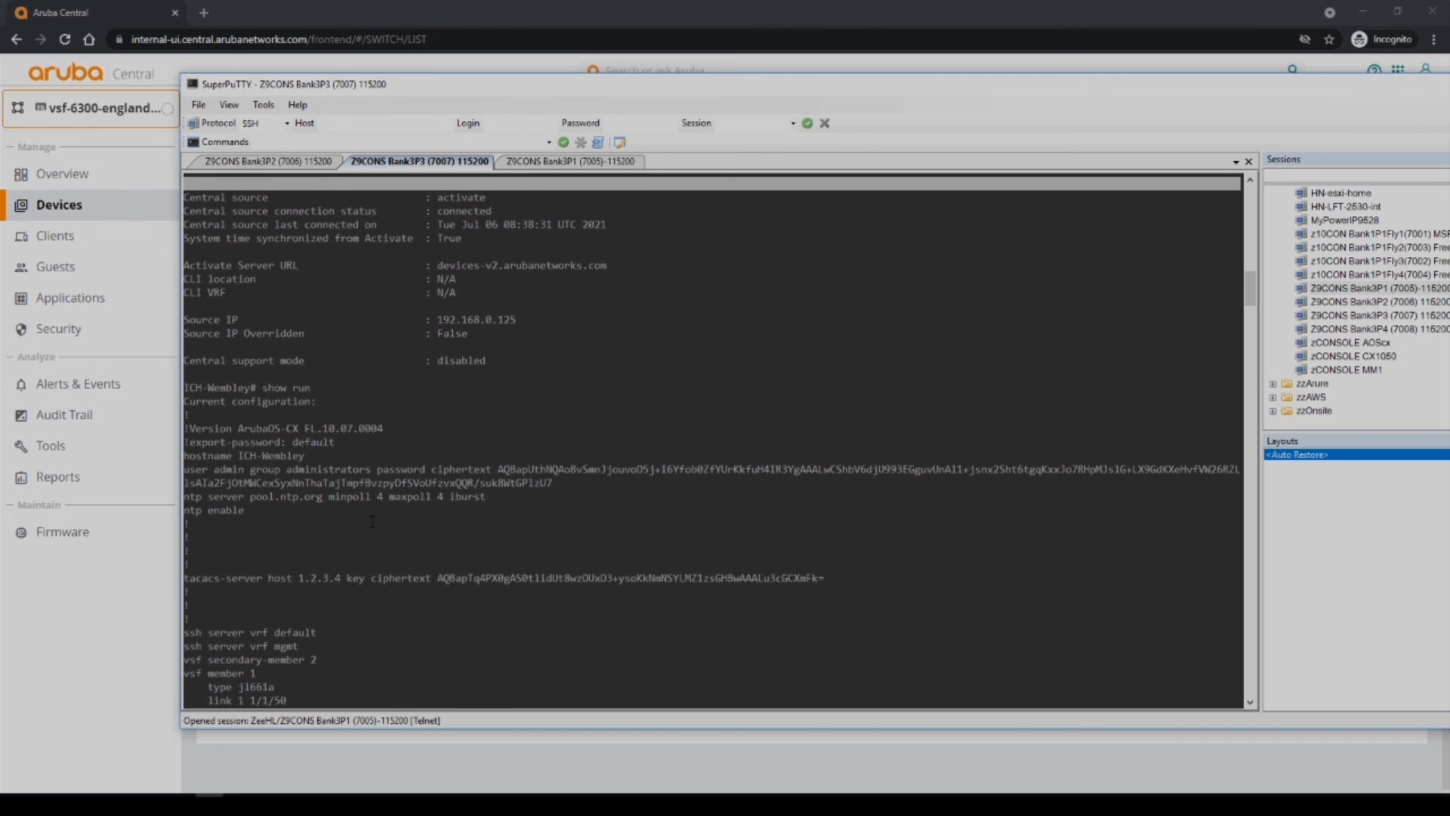
pyautogui.moveTo(217, 580); pyautogui.dragTo(1238, 594)
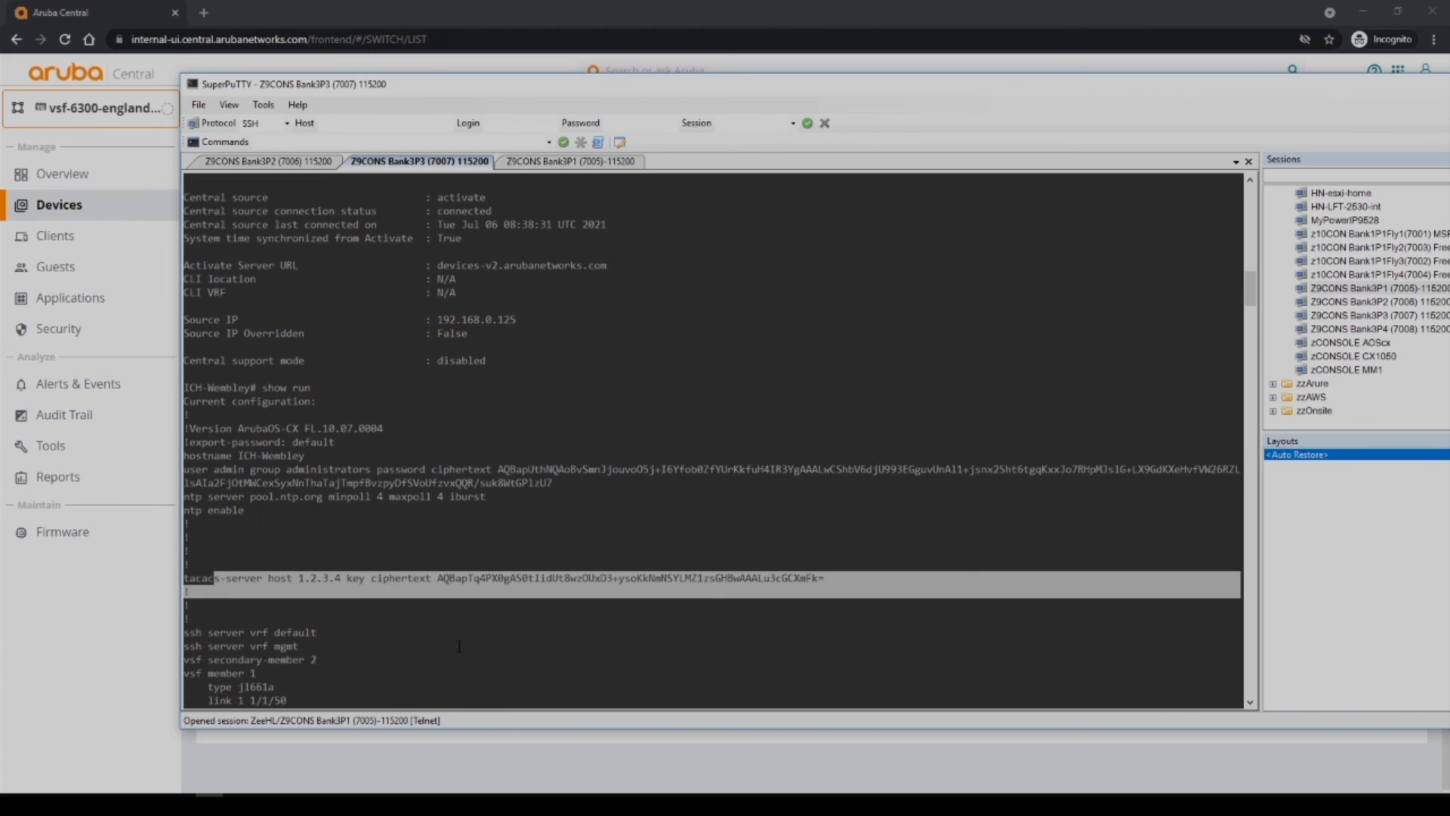
pyautogui.scroll(-6, 456, 642)
pyautogui.moveTo(190, 417); pyautogui.dragTo(329, 555)
pyautogui.scroll(-6, 374, 571)
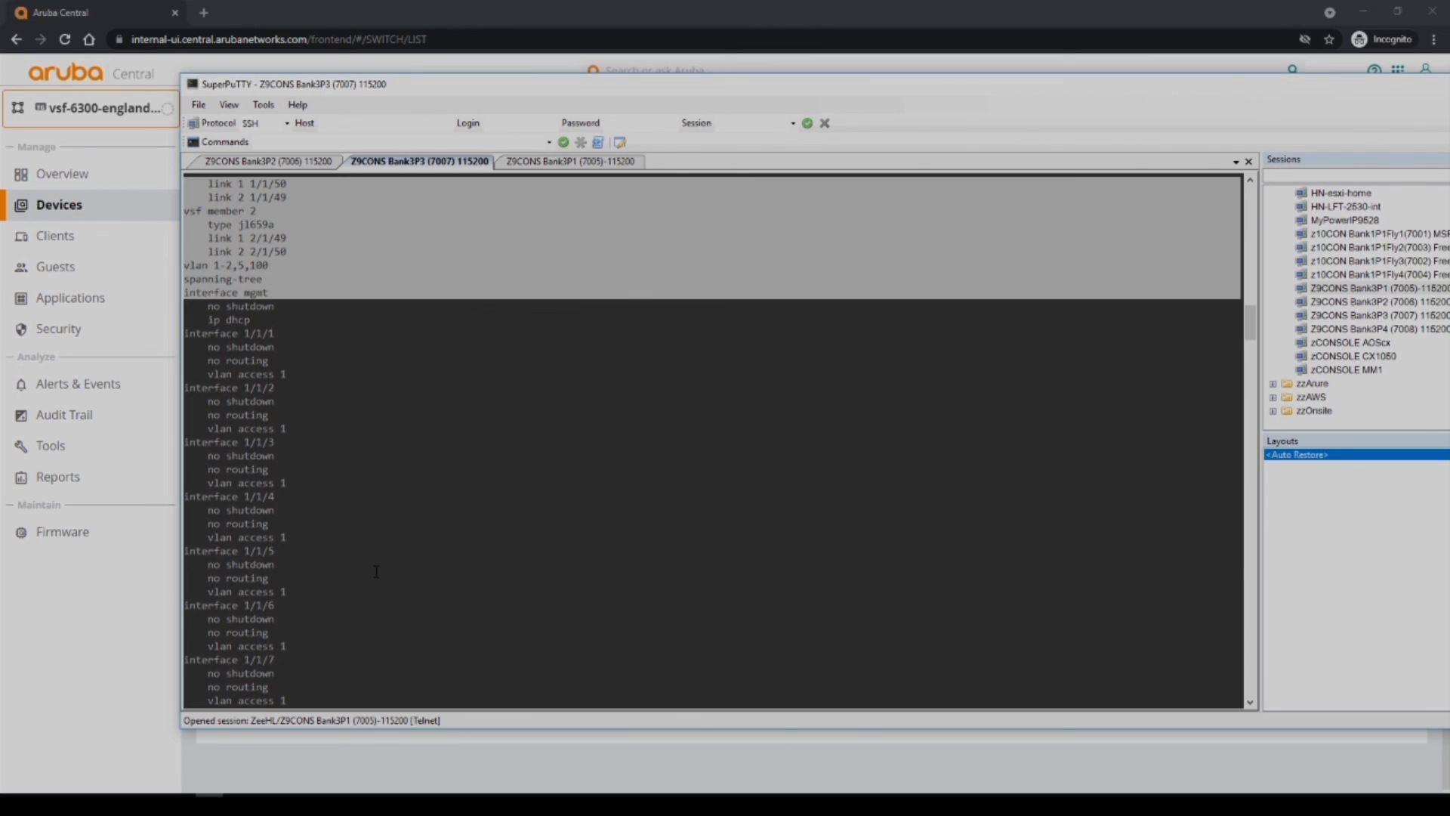
# Highlight VLAN 5 in the VLAN list, then interface vlan 2 (2.1.5.254/28), vlan 5 (172.16.5.254/28) and router ospf 1.
pyautogui.click(270, 343)
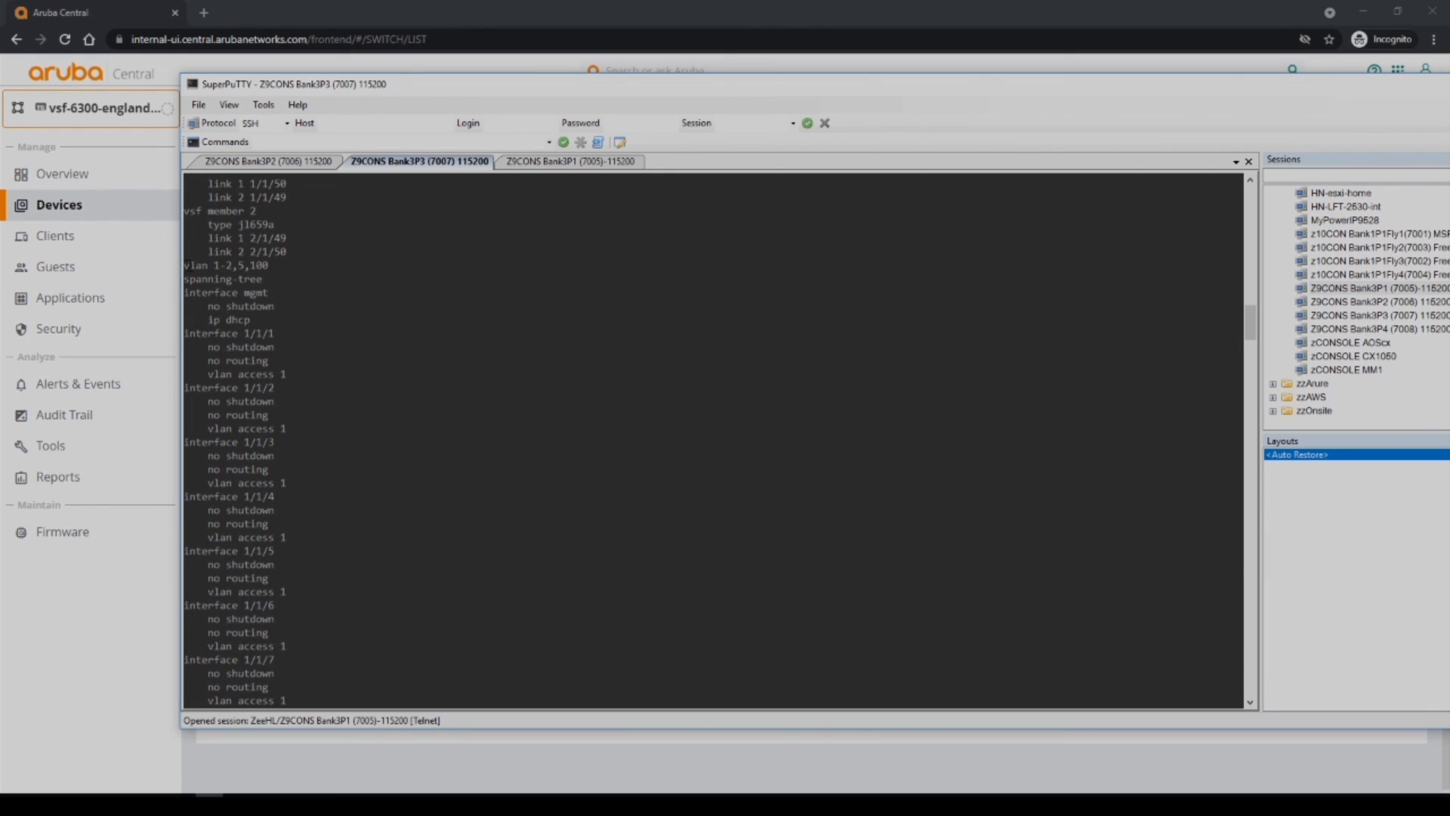
pyautogui.moveTo(183, 265); pyautogui.dragTo(248, 265)
pyautogui.scroll(-20, 451, 455)
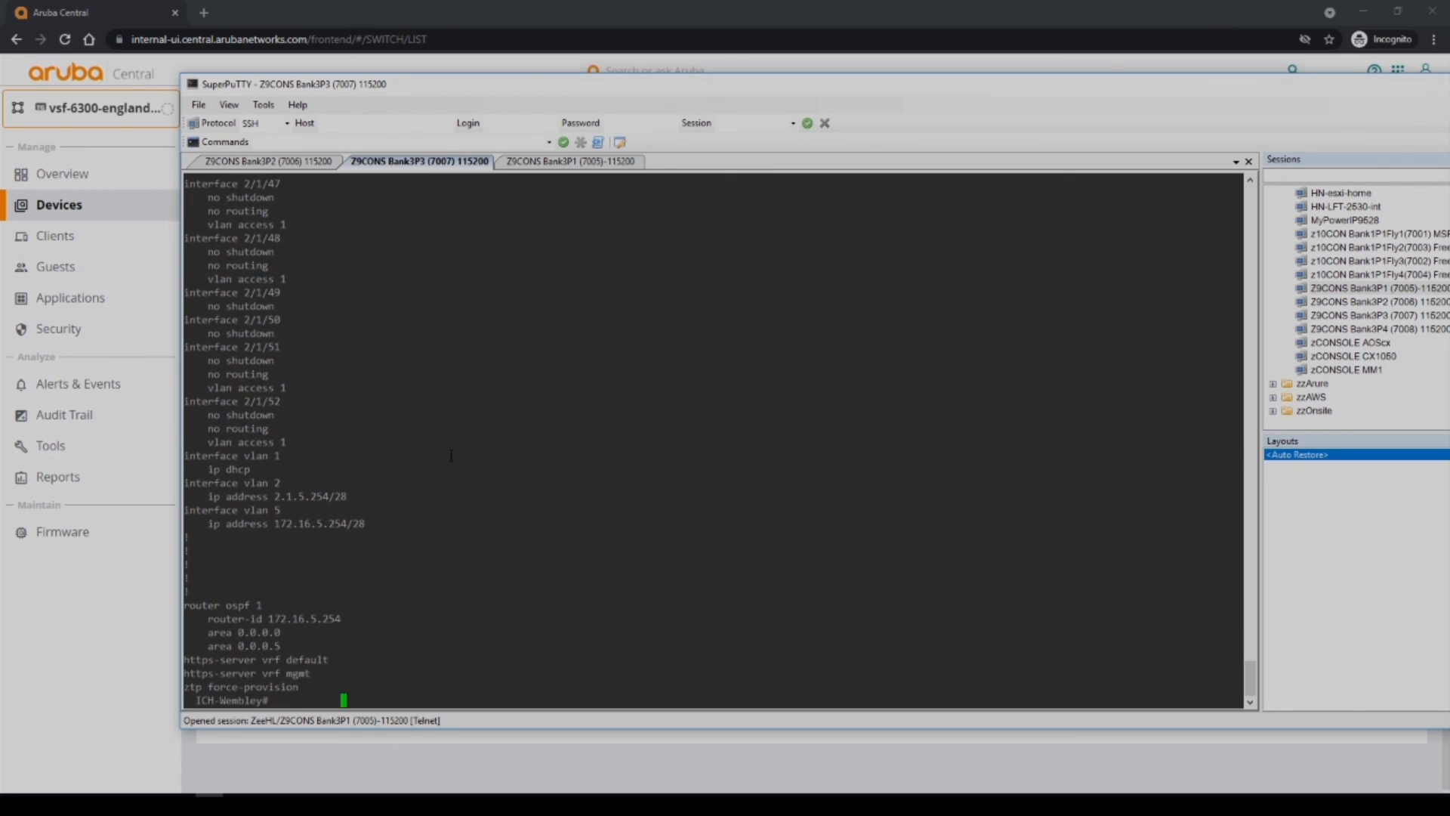
pyautogui.moveTo(184, 484); pyautogui.dragTo(386, 493)
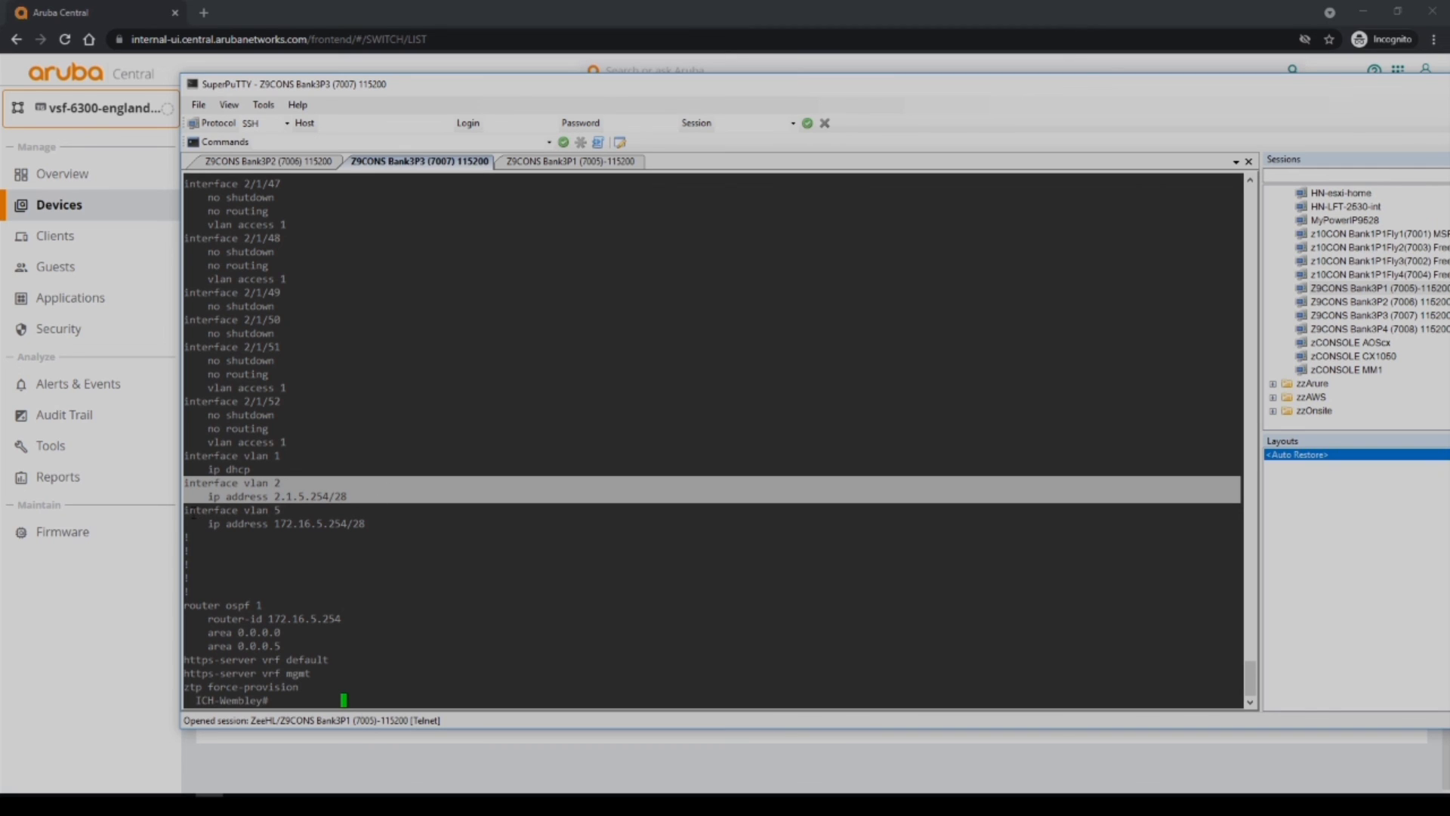
pyautogui.moveTo(185, 510); pyautogui.dragTo(375, 522)
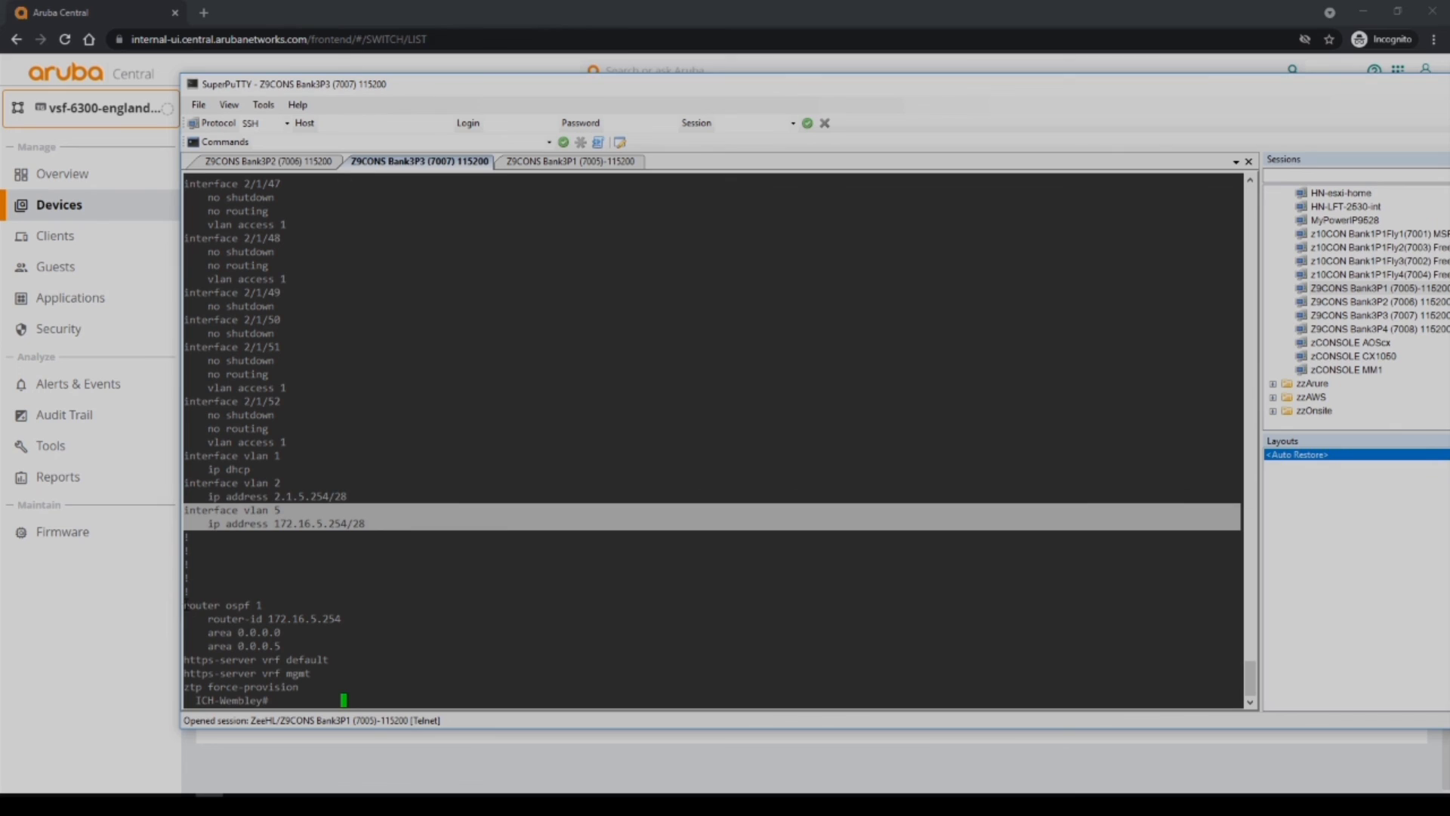
pyautogui.moveTo(185, 604); pyautogui.dragTo(340, 643)
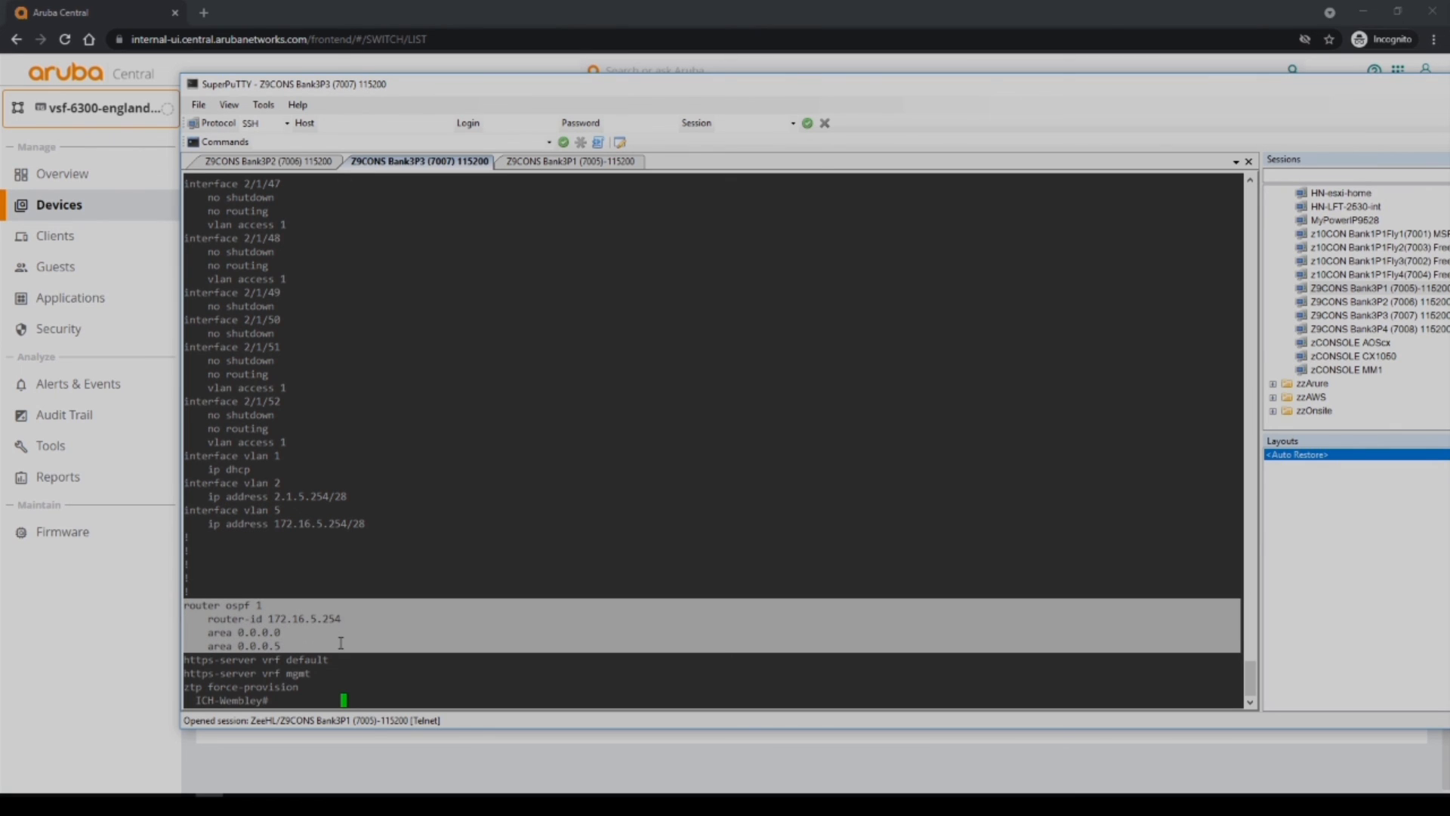